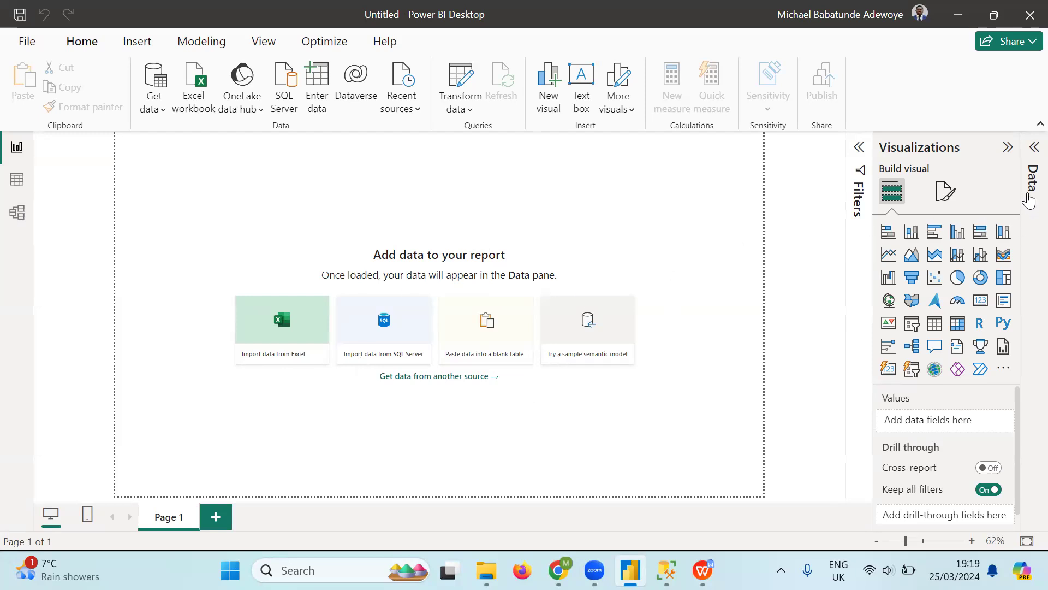
- Expand the Data and Filters panes to show them, and collapse the Filters, Visualizations and Data panes
{"action": "left_click", "coordinate": [1029, 153]}
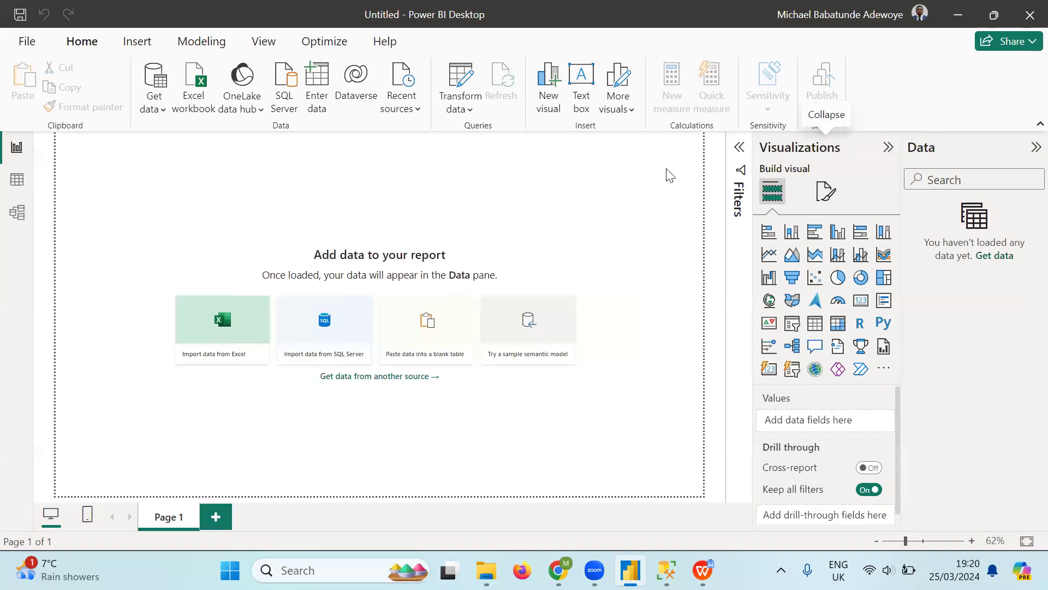
{"action": "left_click", "coordinate": [739, 148]}
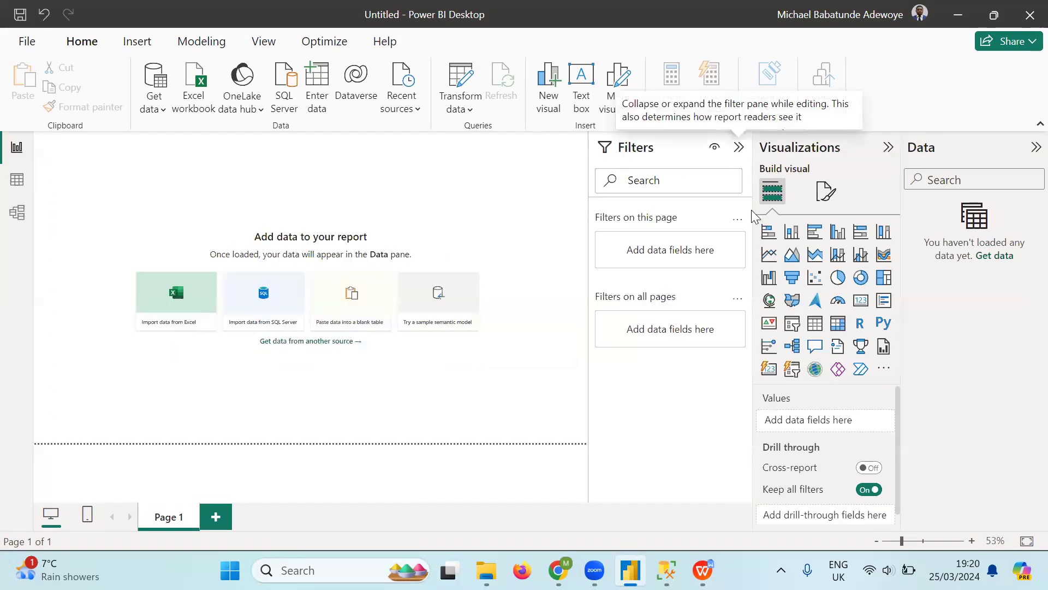
{"action": "left_click", "coordinate": [739, 149]}
{"action": "left_click", "coordinate": [889, 147]}
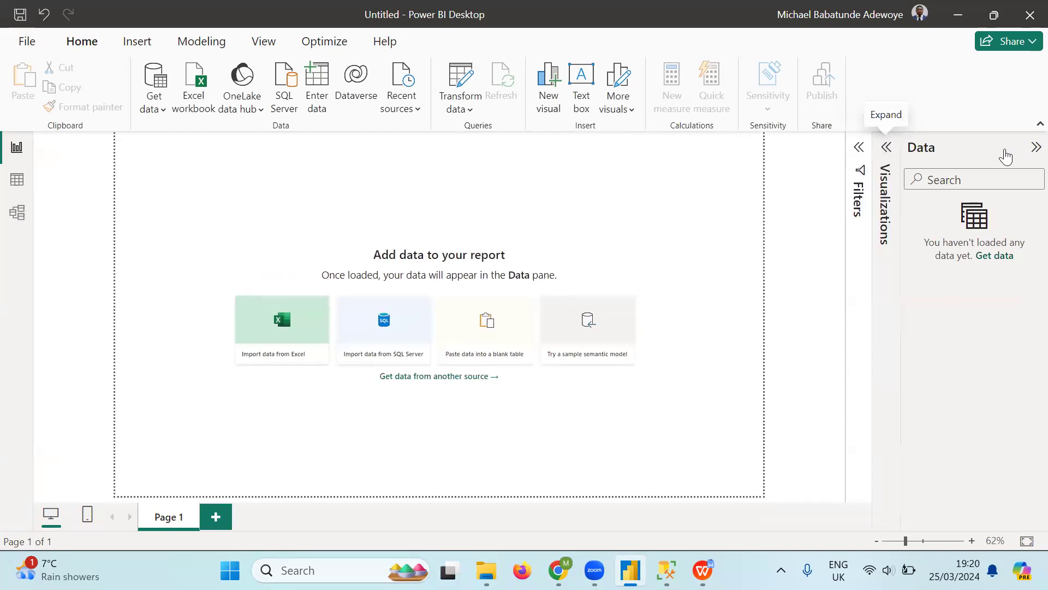
{"action": "left_click", "coordinate": [1036, 146]}
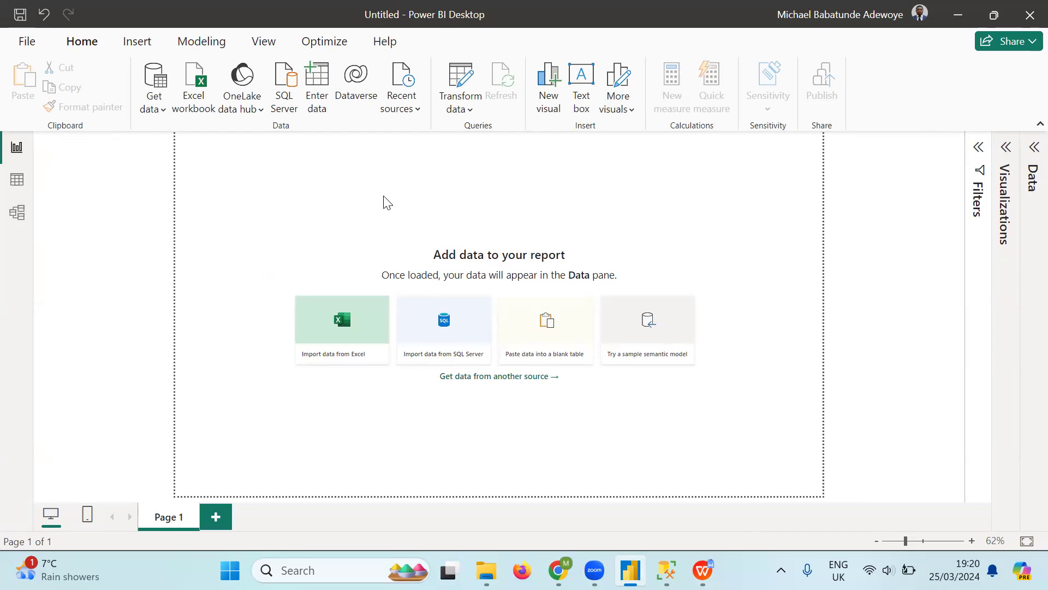
- Examine the full list of data source connectors available for getting data, and close it without connecting
{"action": "left_click", "coordinate": [163, 110]}
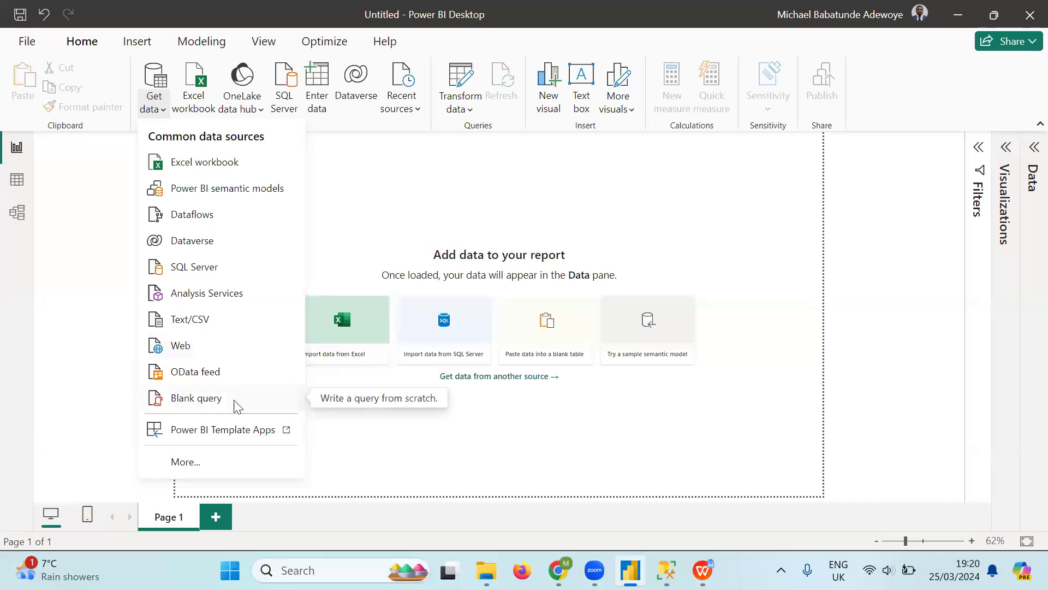
{"action": "left_click", "coordinate": [186, 463]}
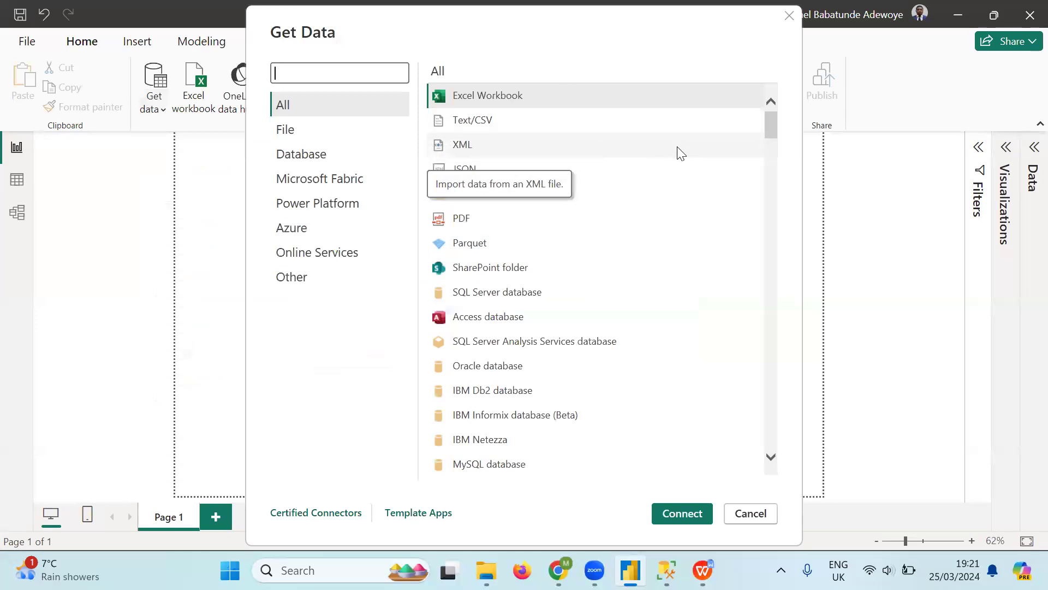
{"action": "scroll", "coordinate": [680, 154], "scroll_direction": "down", "scroll_amount": 1}
{"action": "scroll", "coordinate": [680, 154], "scroll_direction": "down", "scroll_amount": 4}
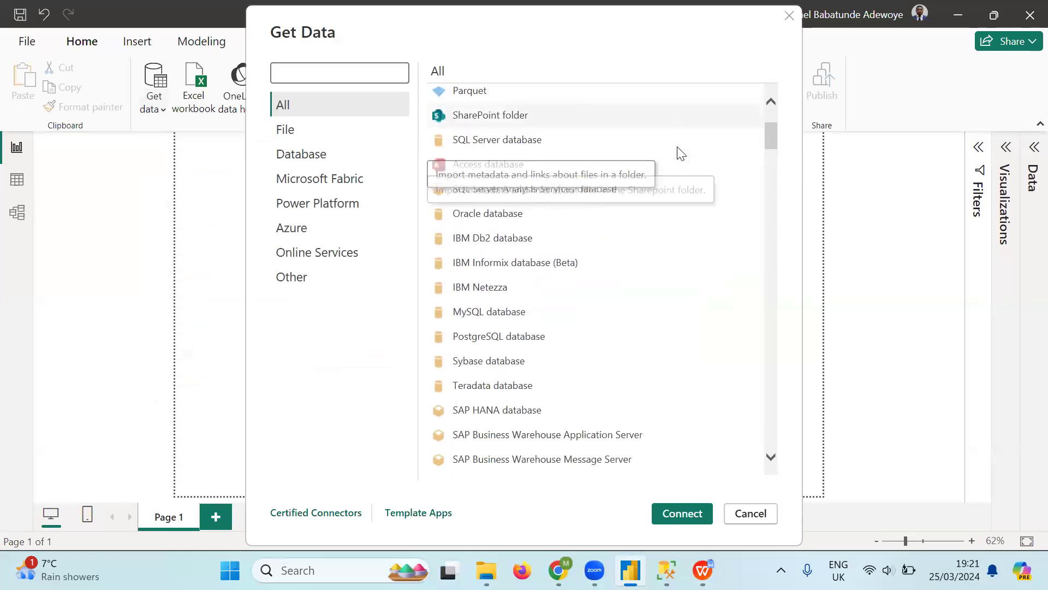
{"action": "scroll", "coordinate": [680, 154], "scroll_direction": "down", "scroll_amount": 5}
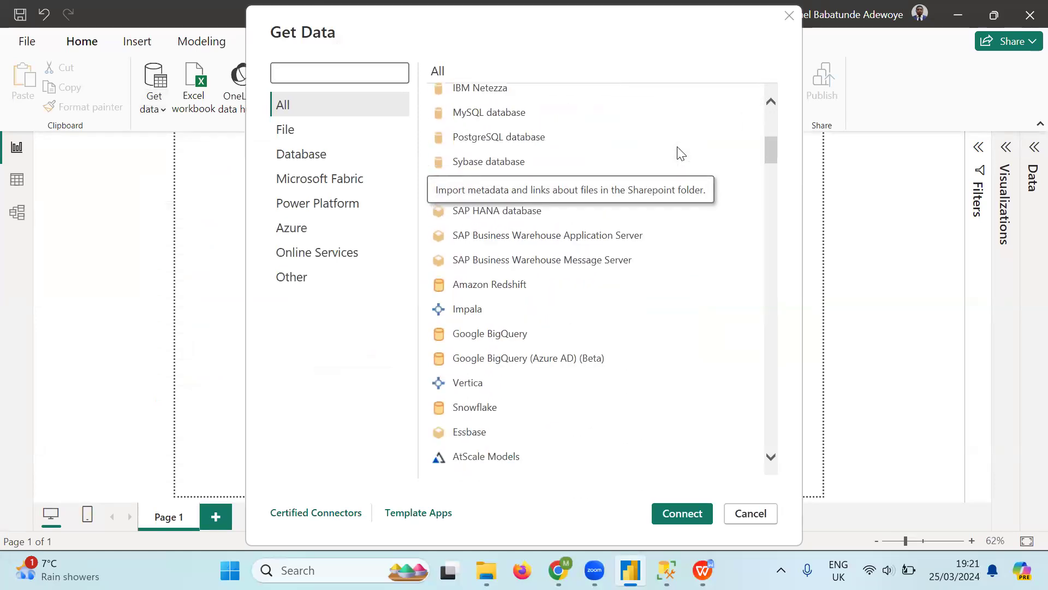
{"action": "scroll", "coordinate": [680, 154], "scroll_direction": "down", "scroll_amount": 9}
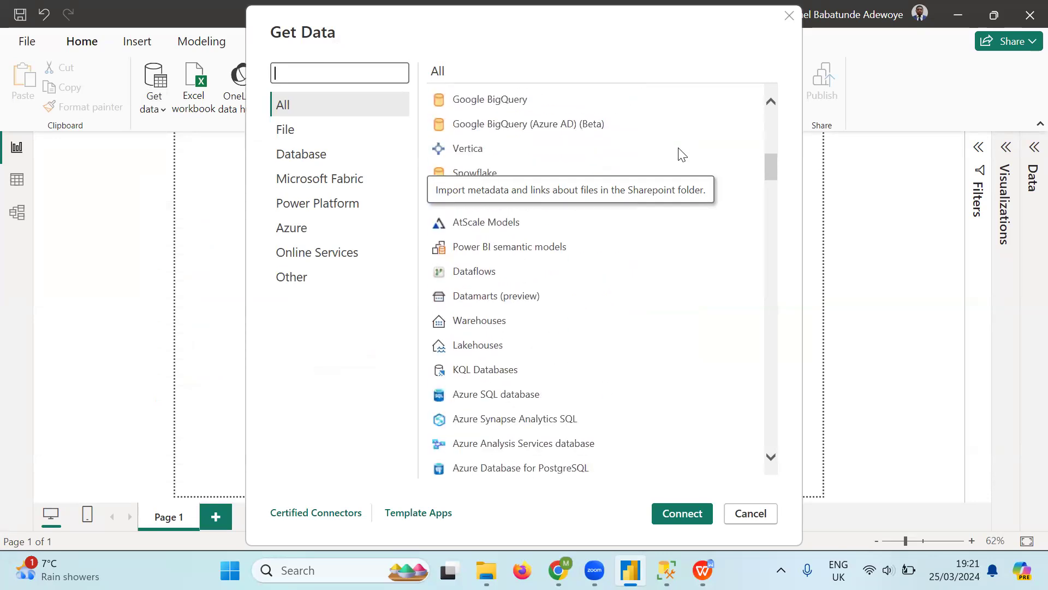
{"action": "scroll", "coordinate": [681, 155], "scroll_direction": "down", "scroll_amount": 5}
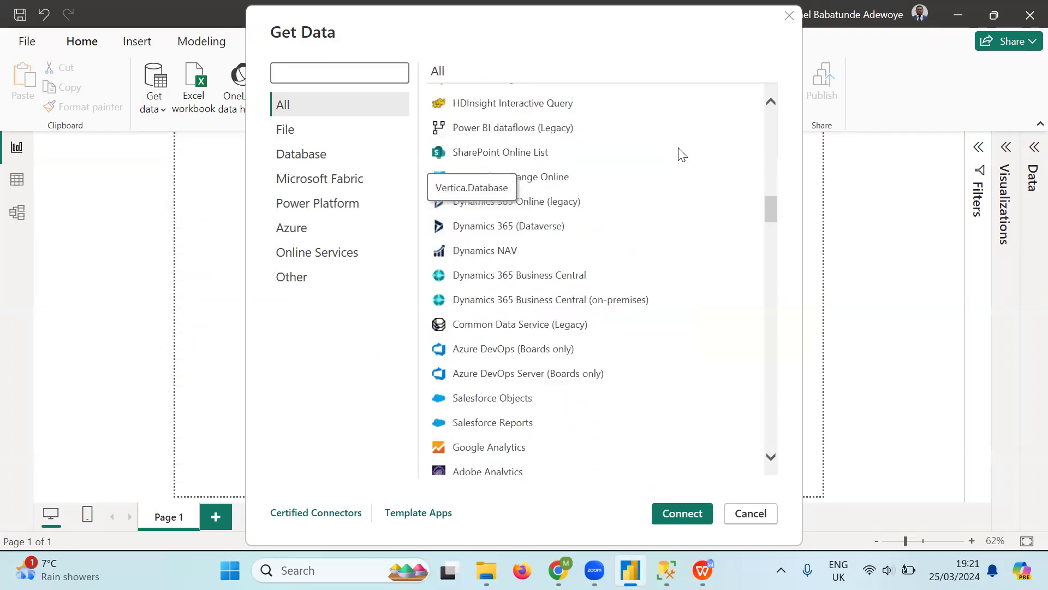
{"action": "scroll", "coordinate": [681, 154], "scroll_direction": "down", "scroll_amount": 2}
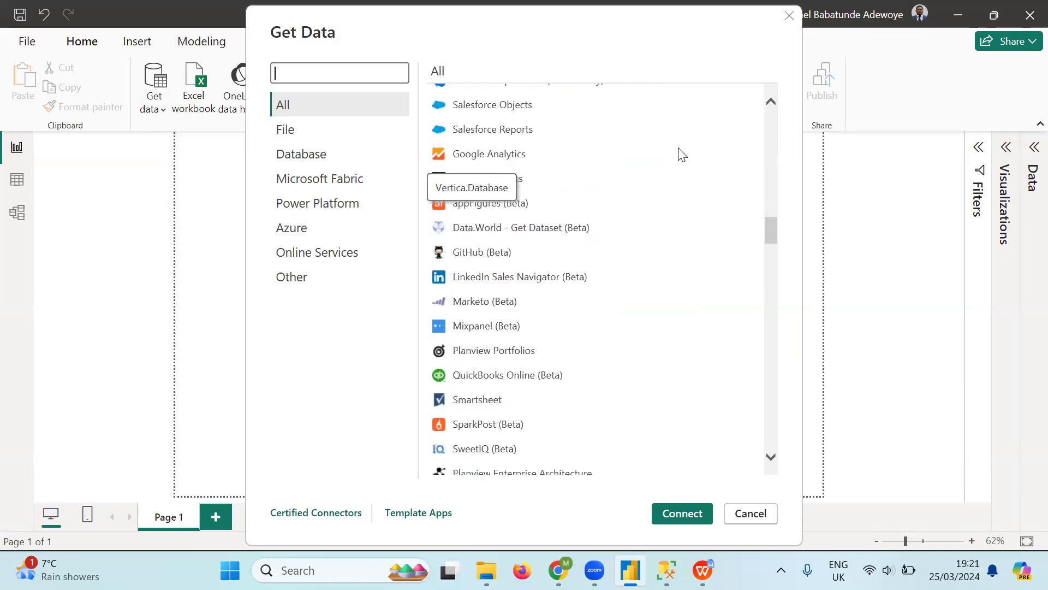
{"action": "scroll", "coordinate": [682, 155], "scroll_direction": "down", "scroll_amount": 12}
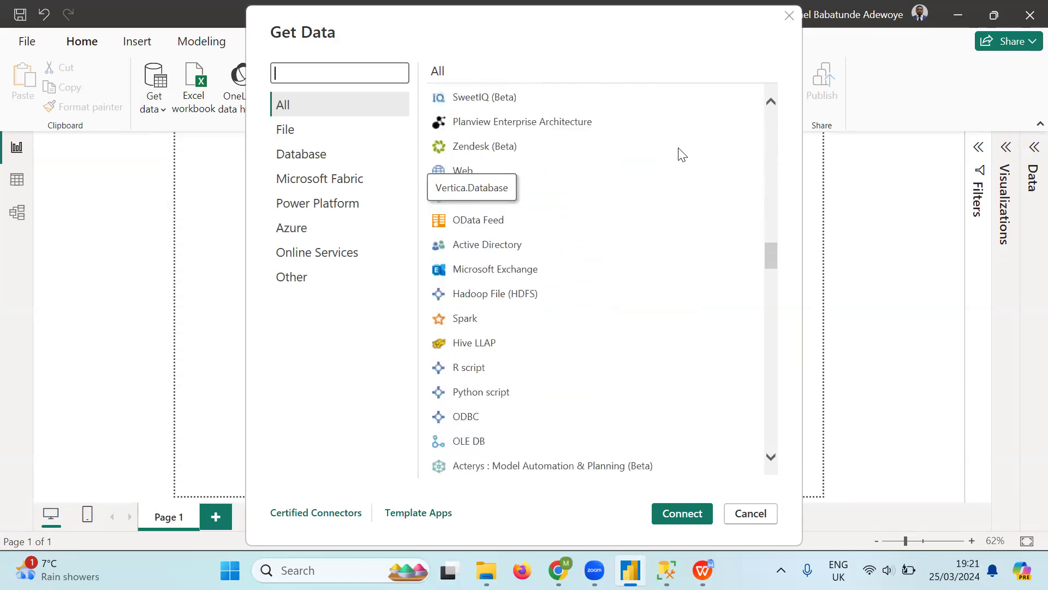
{"action": "scroll", "coordinate": [681, 154], "scroll_direction": "down", "scroll_amount": 5}
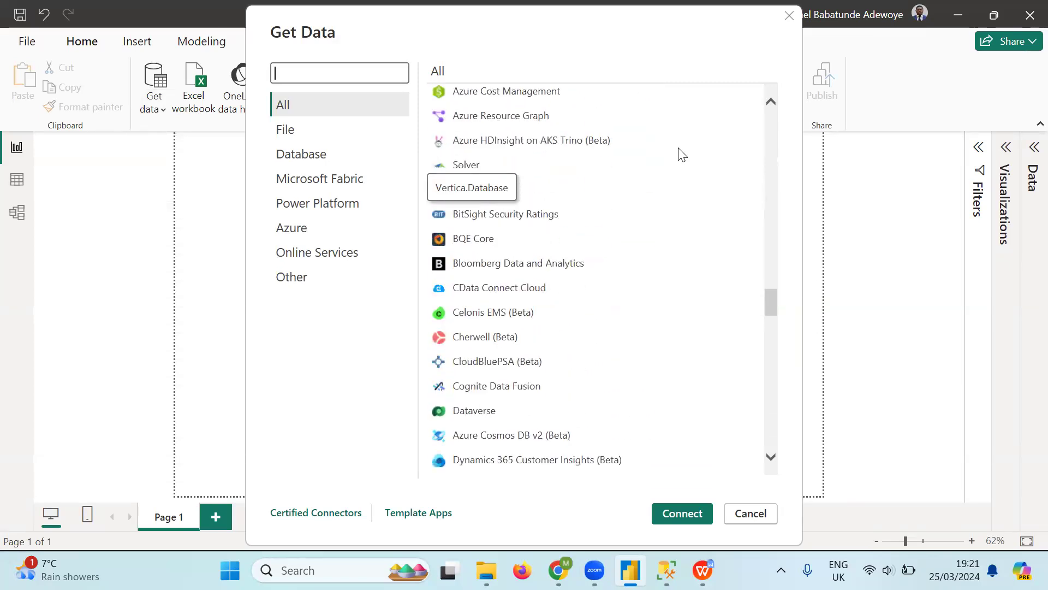
{"action": "scroll", "coordinate": [682, 154], "scroll_direction": "down", "scroll_amount": 1}
{"action": "scroll", "coordinate": [682, 155], "scroll_direction": "up", "scroll_amount": 2}
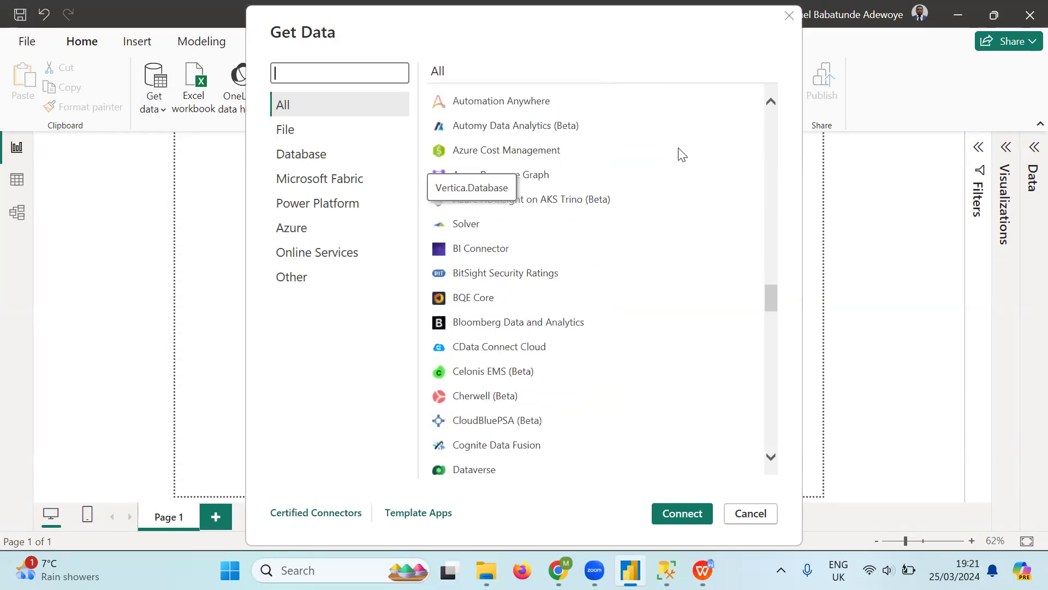
{"action": "scroll", "coordinate": [682, 155], "scroll_direction": "up", "scroll_amount": 2}
{"action": "scroll", "coordinate": [682, 154], "scroll_direction": "down", "scroll_amount": 10}
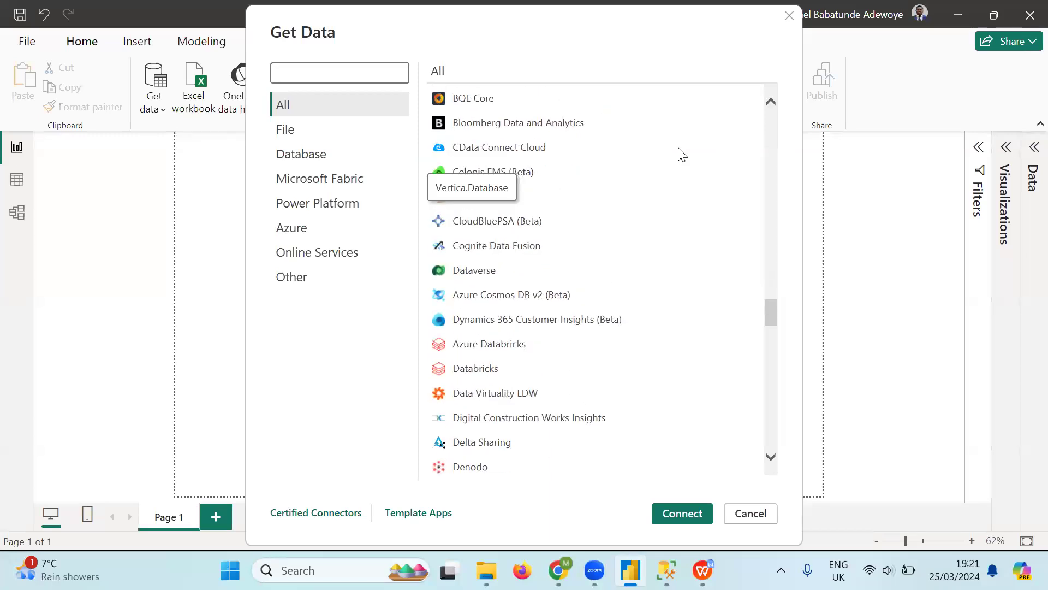
{"action": "scroll", "coordinate": [682, 155], "scroll_direction": "down", "scroll_amount": 5}
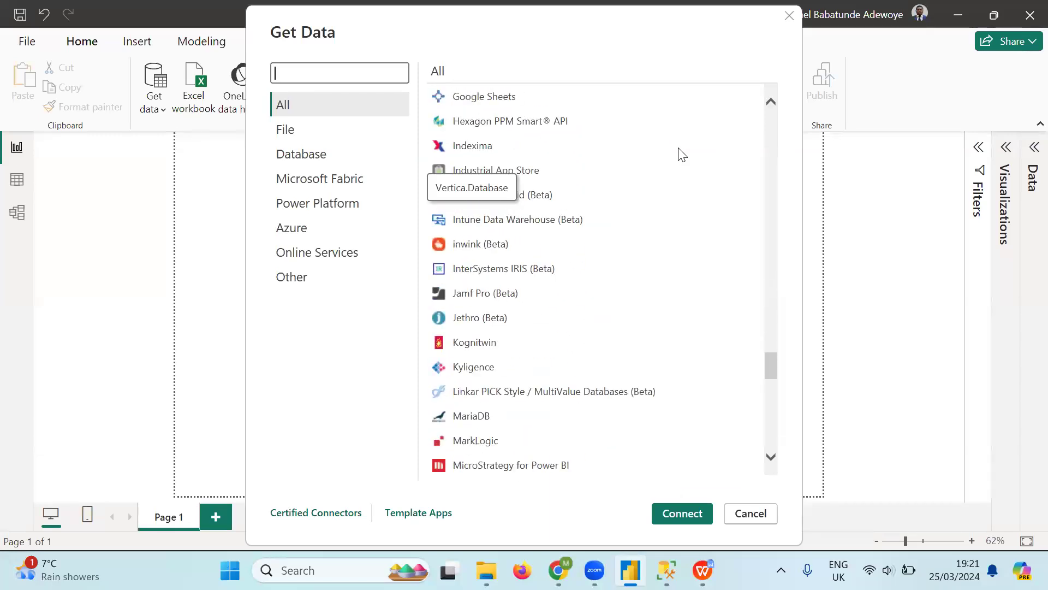
{"action": "scroll", "coordinate": [682, 154], "scroll_direction": "down", "scroll_amount": 4}
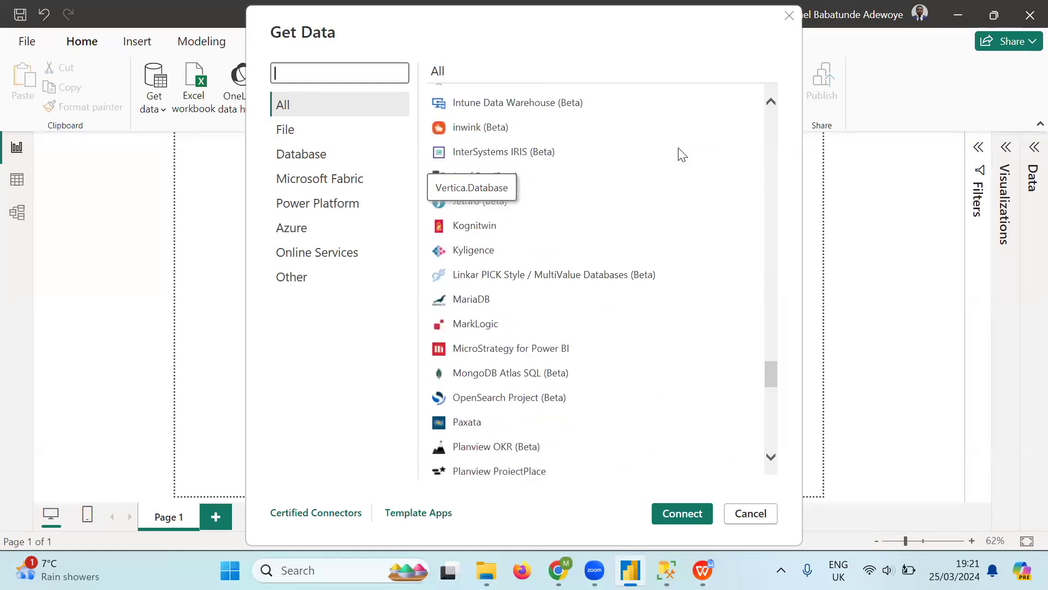
{"action": "scroll", "coordinate": [682, 155], "scroll_direction": "down", "scroll_amount": 2}
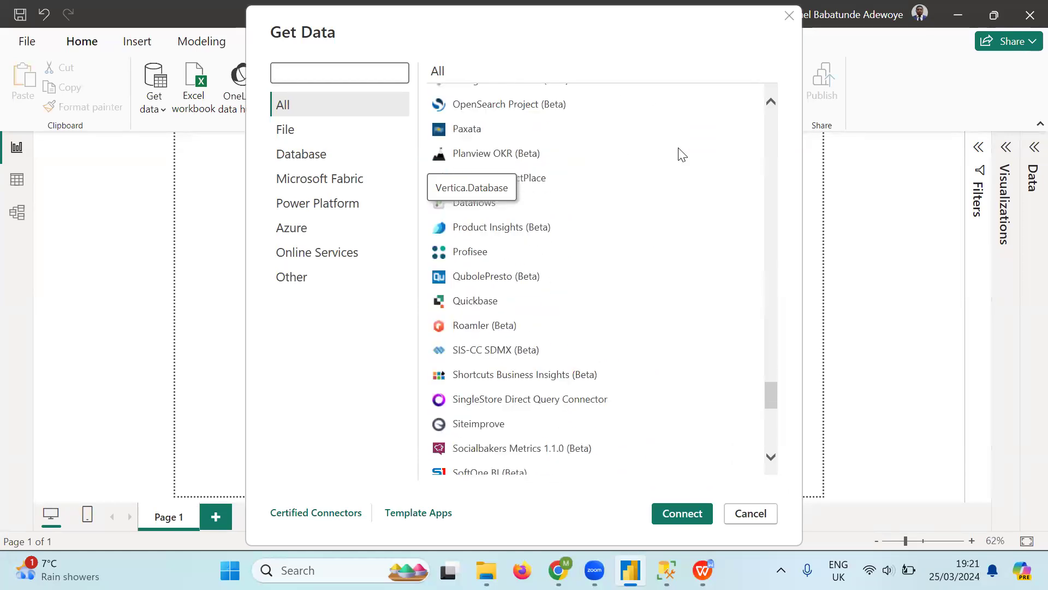
{"action": "scroll", "coordinate": [681, 155], "scroll_direction": "down", "scroll_amount": 7}
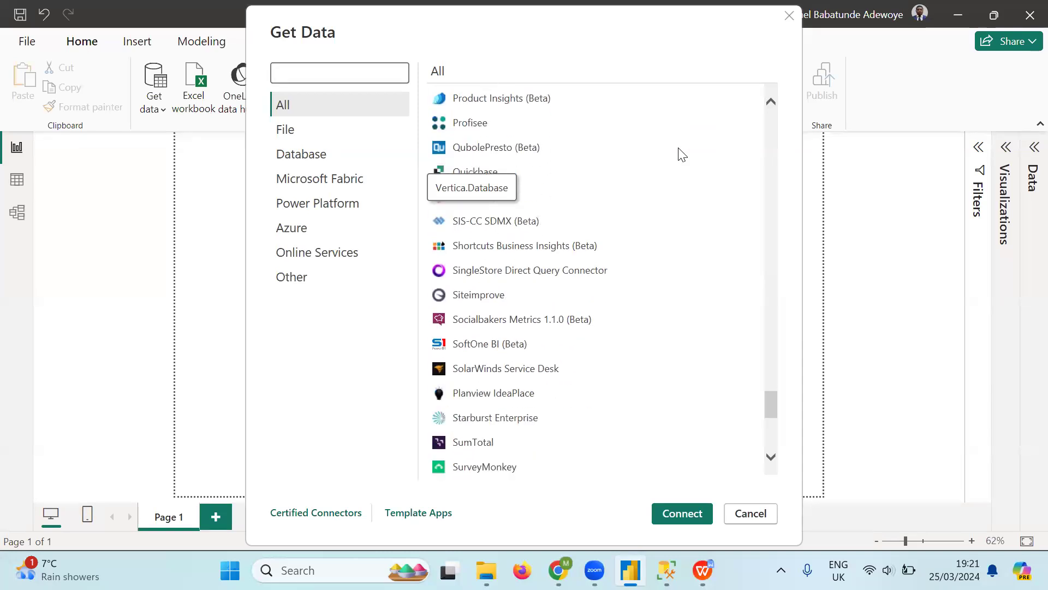
{"action": "scroll", "coordinate": [682, 155], "scroll_direction": "down", "scroll_amount": 1}
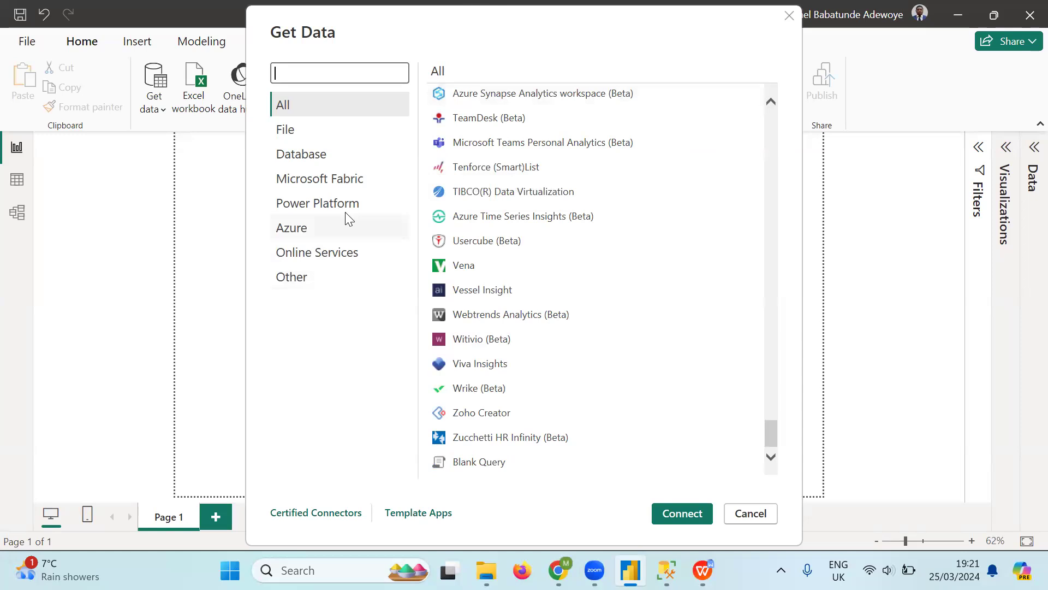
{"action": "left_click", "coordinate": [790, 15]}
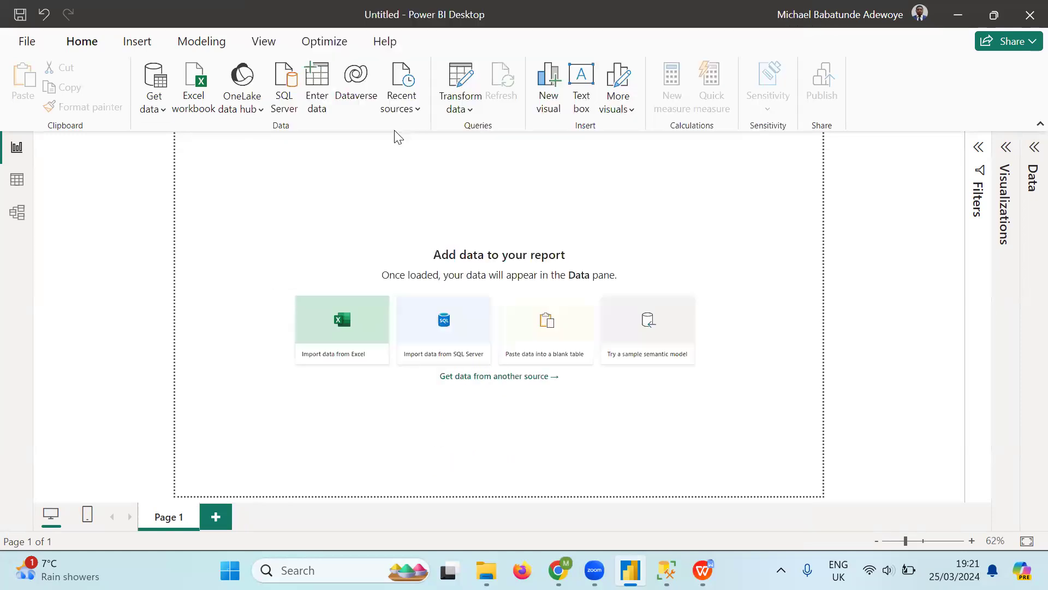
- Open a SQL Server database connection, and copy the server name from the Database Engine connection dialog in SQL Server Management Studio
{"action": "left_click", "coordinate": [163, 111]}
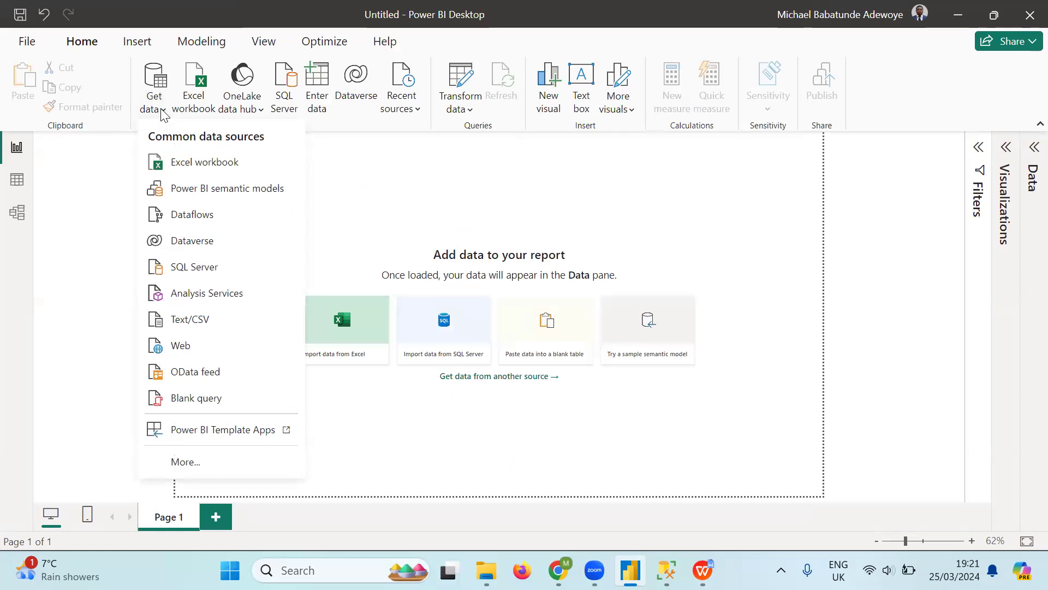
{"action": "left_click", "coordinate": [184, 268]}
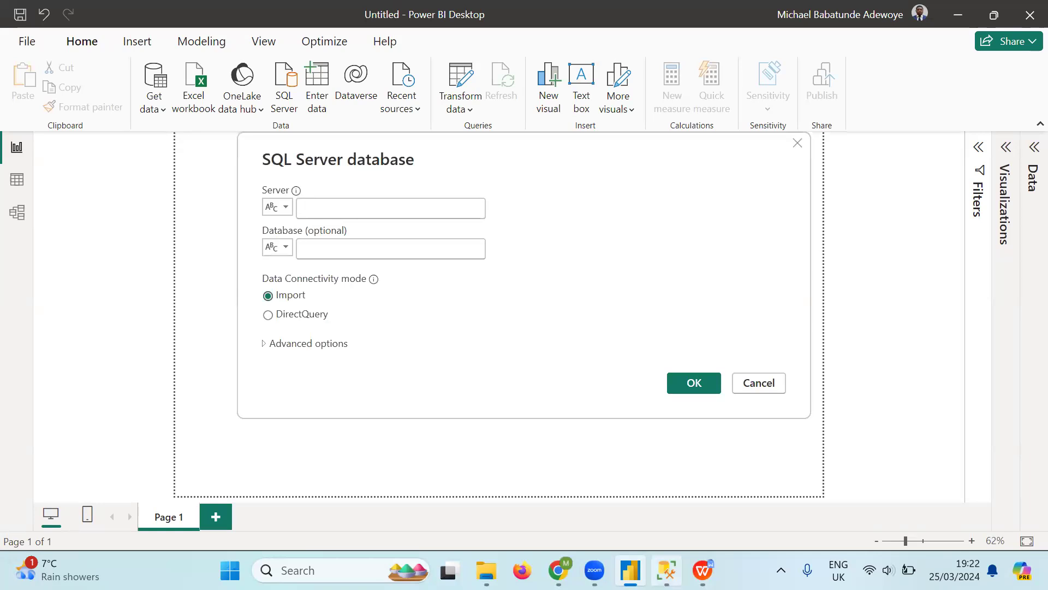
{"action": "left_click", "coordinate": [667, 570]}
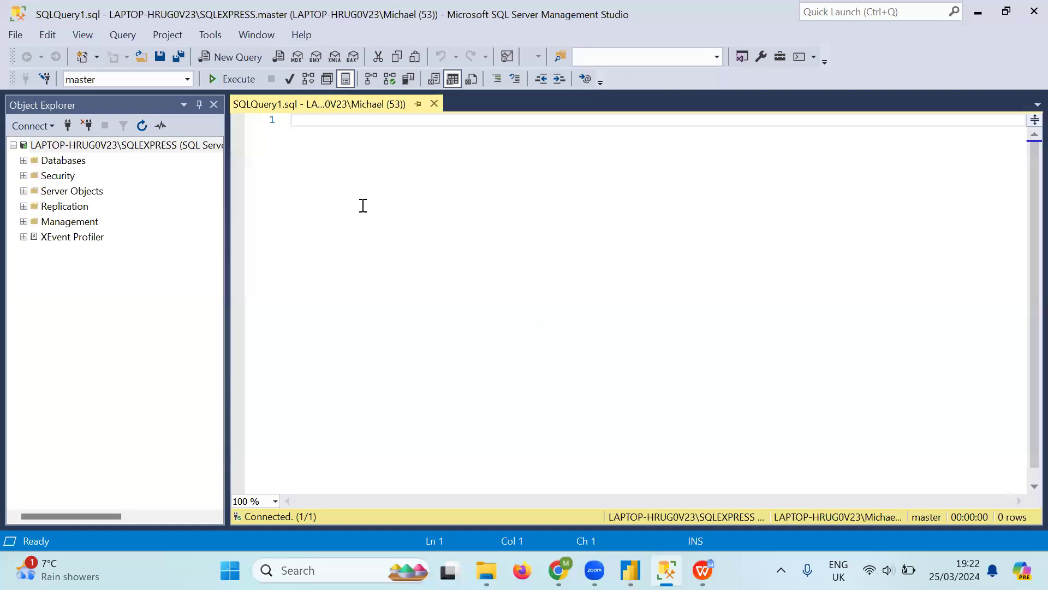
{"action": "left_click", "coordinate": [26, 125]}
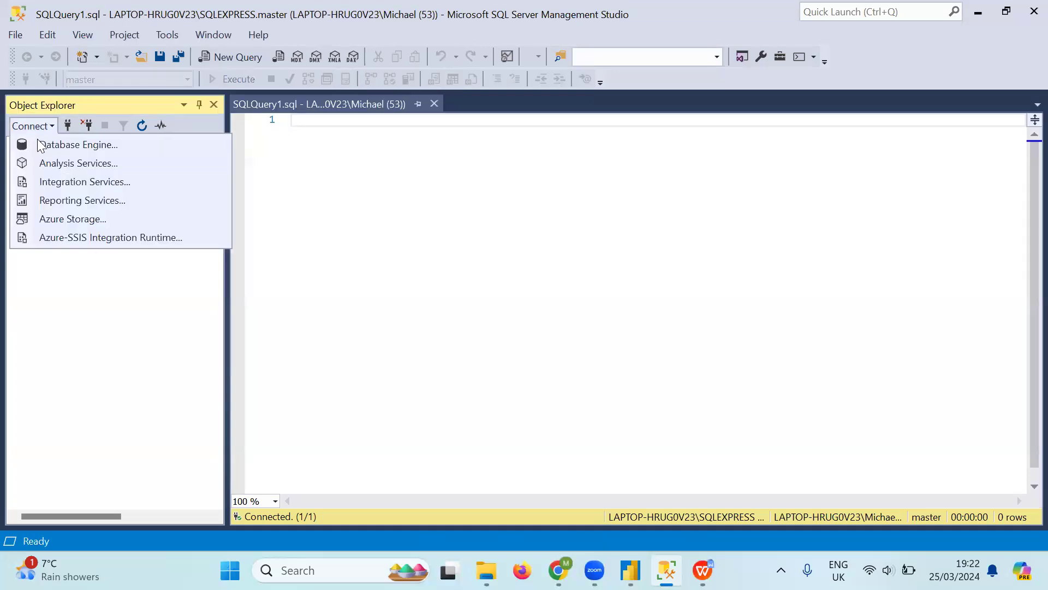
{"action": "left_click", "coordinate": [77, 145]}
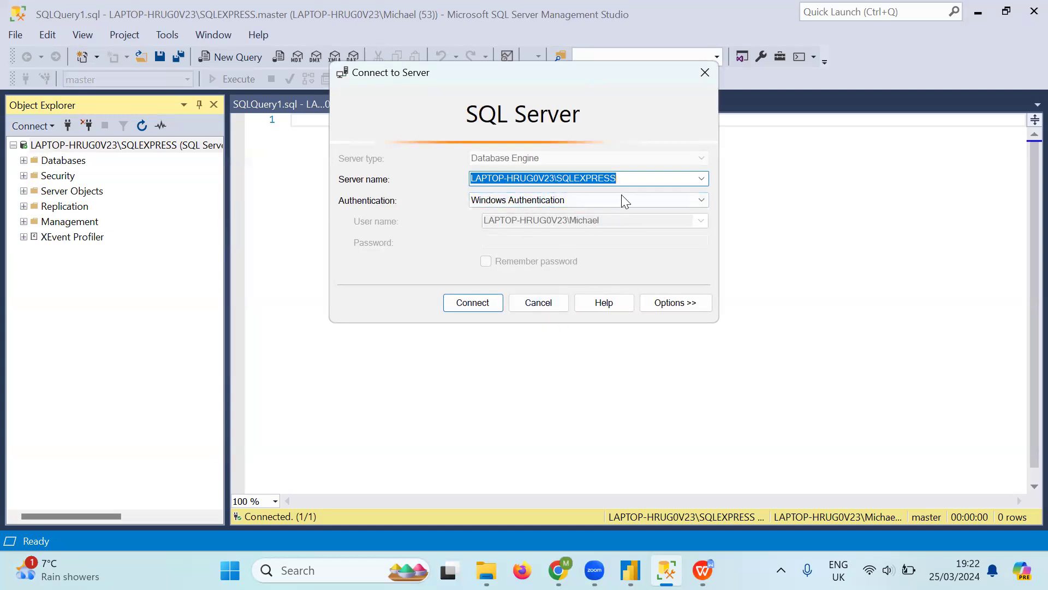
{"action": "left_click_drag", "start_coordinate": [635, 179], "coordinate": [461, 176]}
{"action": "key", "text": "ctrl+c"}
- Switch back to Power BI Desktop and paste LAPTOP-HRUG0V23\SQLEXPRESS as the server of the SQL Server connection
{"action": "left_click", "coordinate": [630, 571]}
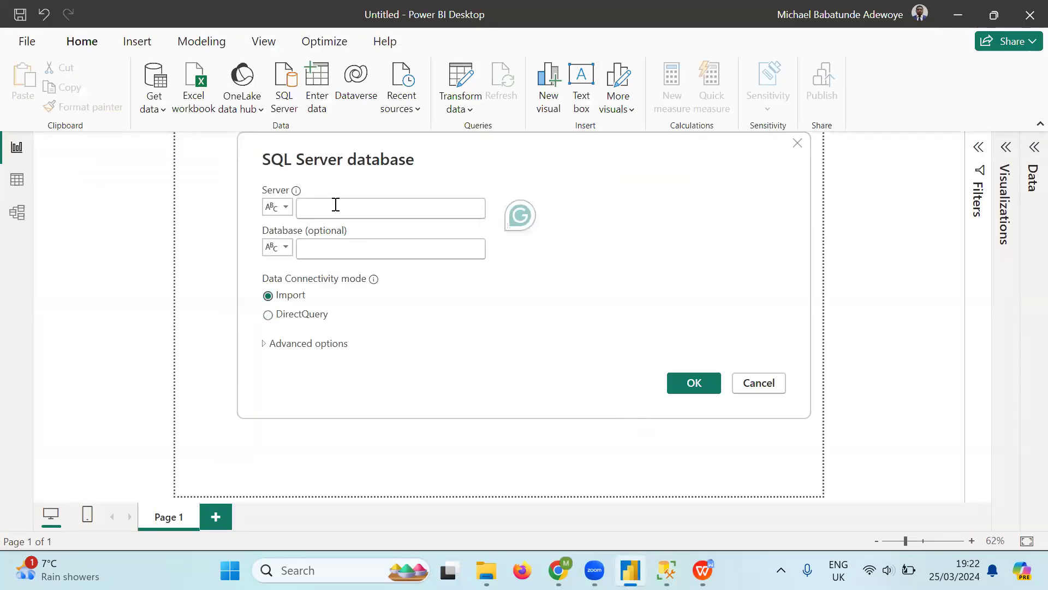
{"action": "left_click", "coordinate": [336, 205]}
{"action": "key", "text": "ctrl+v"}
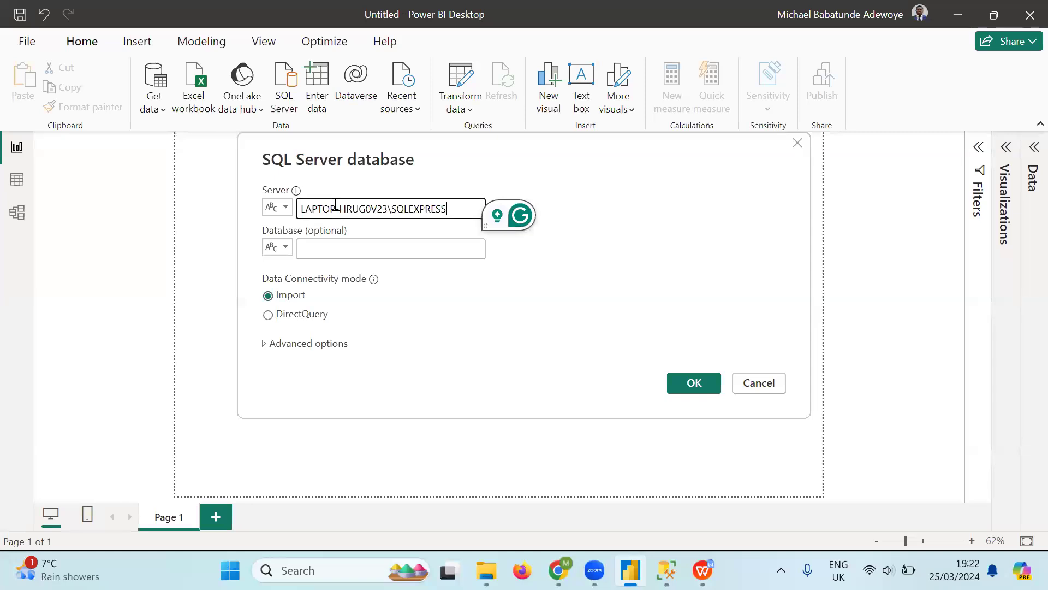
{"action": "left_click", "coordinate": [532, 331]}
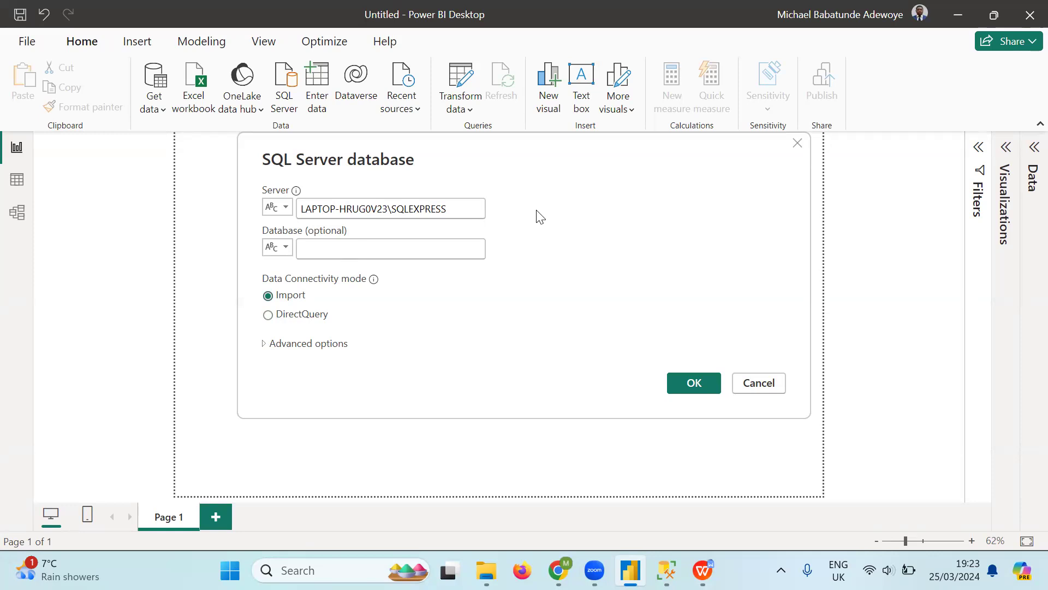
- Review the advanced connection options, leave them empty, and connect to the SQL server in Import mode
{"action": "left_click", "coordinate": [266, 344]}
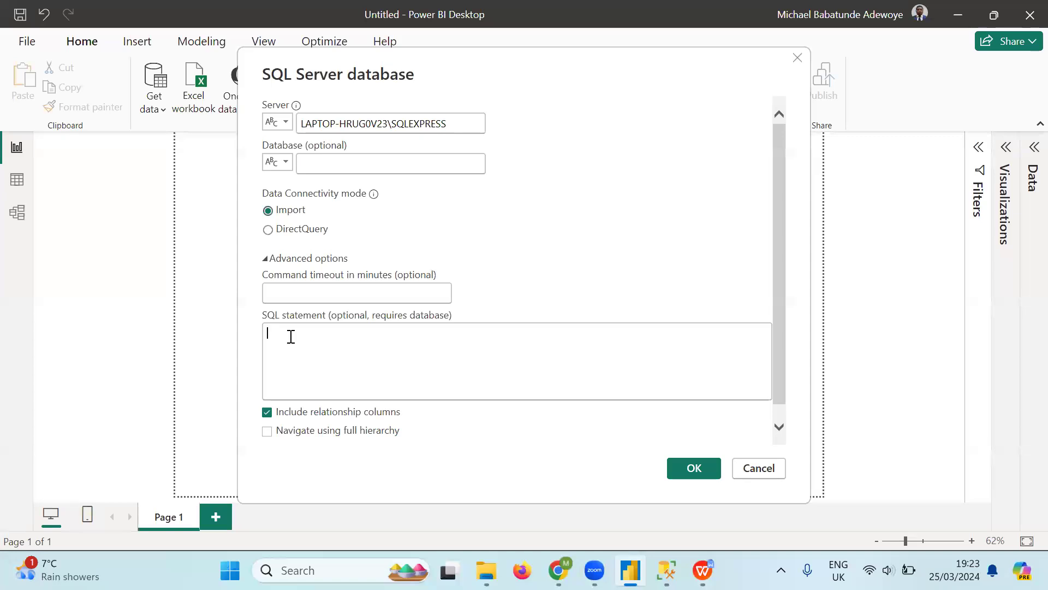
{"action": "left_click", "coordinate": [291, 336]}
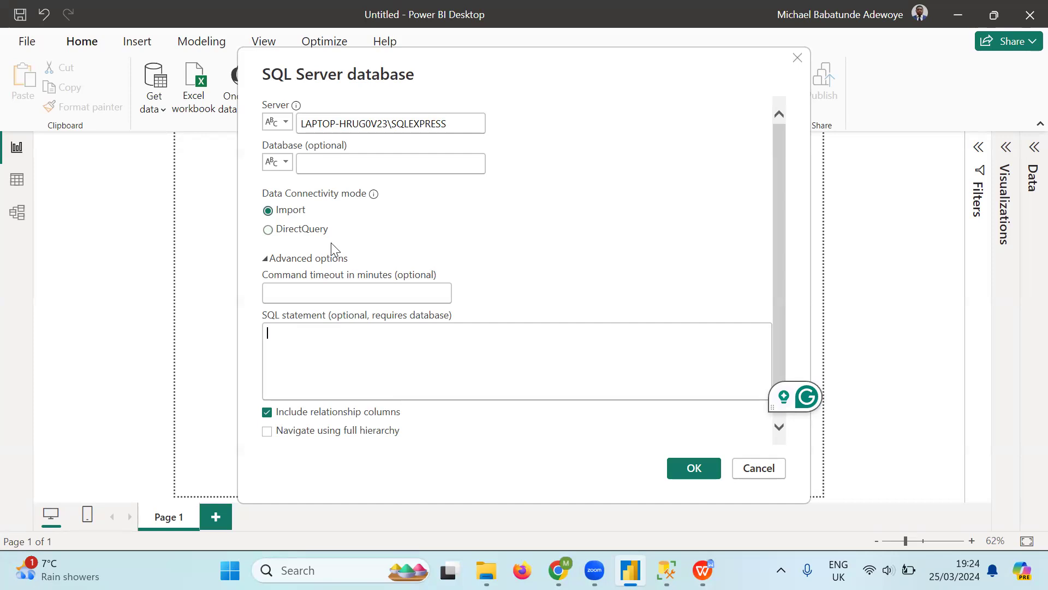
{"action": "left_click", "coordinate": [267, 261]}
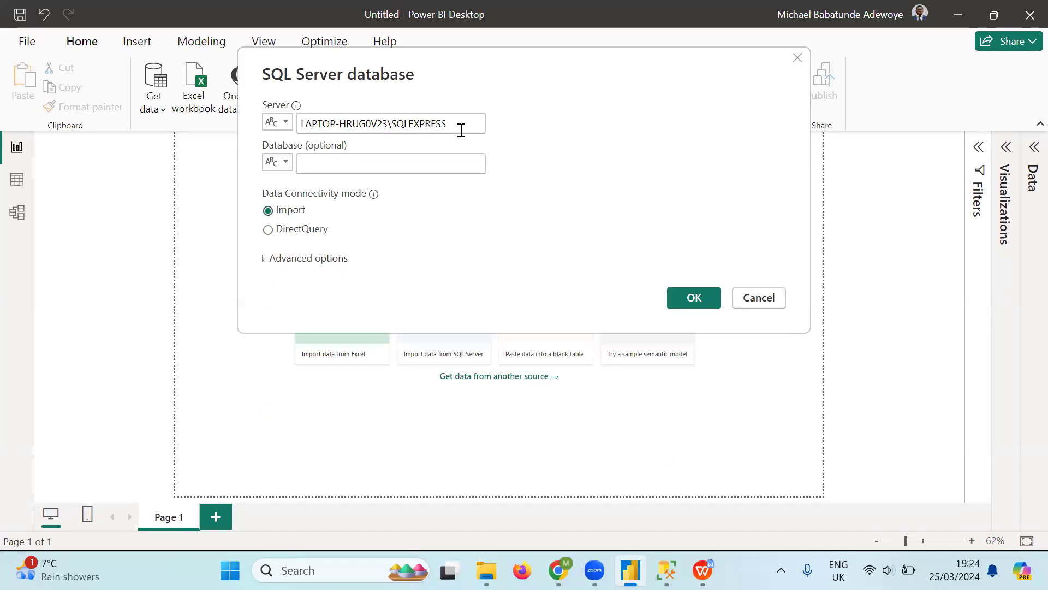
{"action": "left_click", "coordinate": [704, 296]}
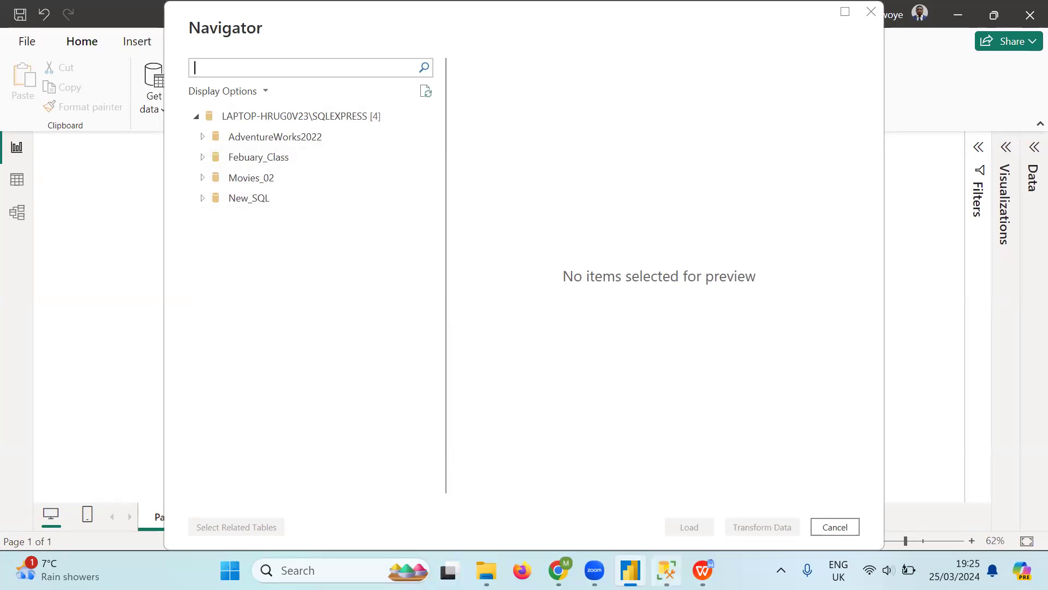
- Switch to SQL Server Management Studio, dismiss the server connection dialog, and expand Databases to check which databases the server holds
{"action": "mouse_move", "coordinate": [667, 570]}
{"action": "left_click", "coordinate": [666, 489]}
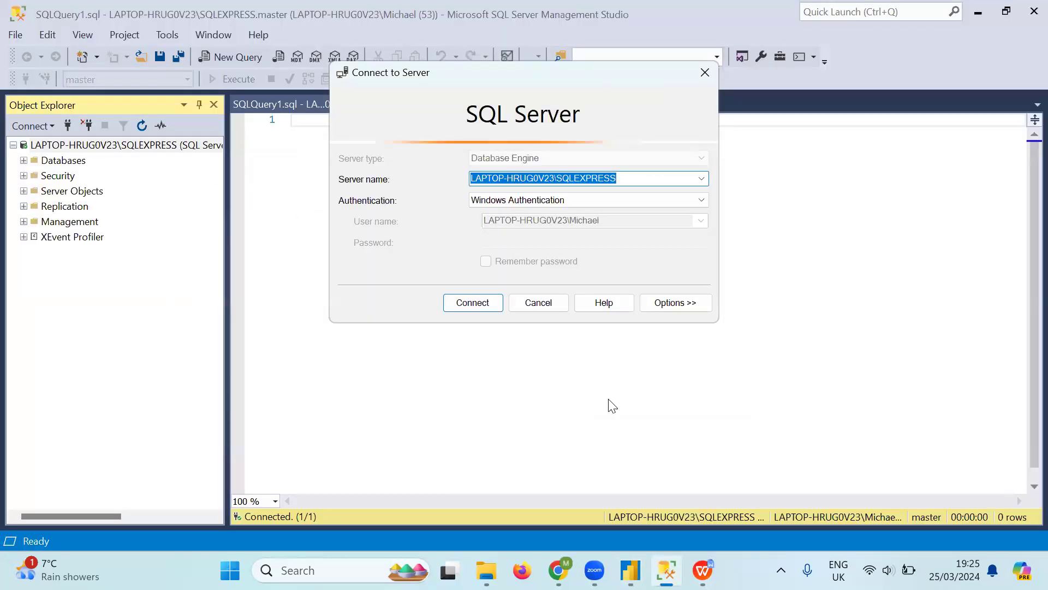
{"action": "left_click", "coordinate": [538, 303]}
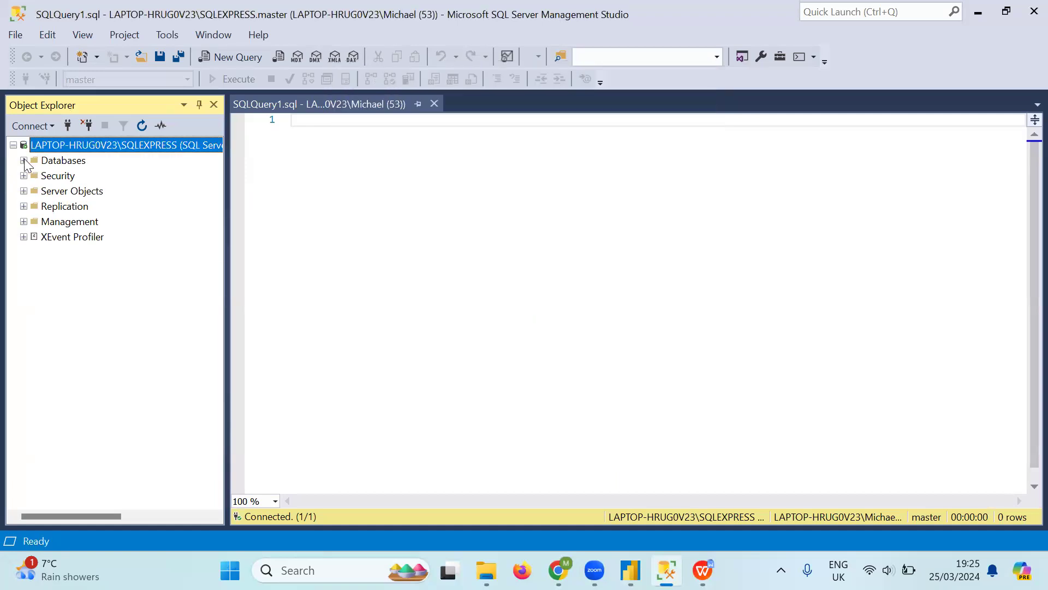
{"action": "left_click", "coordinate": [24, 160]}
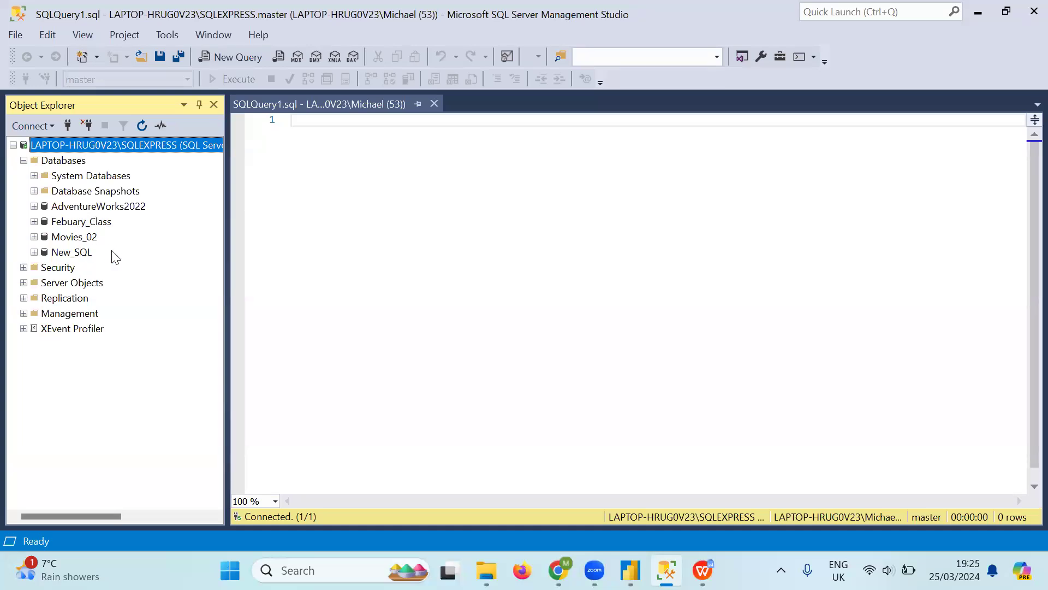
- Switch back to Power BI Desktop and select the Customersales table of the Febuary_Class database for import
{"action": "mouse_move", "coordinate": [630, 570]}
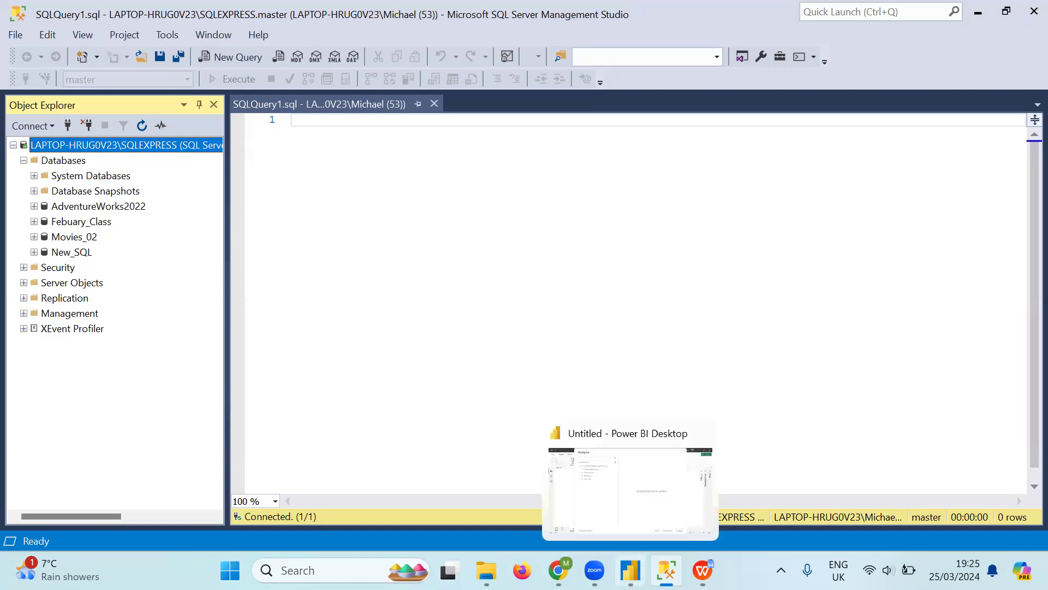
{"action": "left_click", "coordinate": [628, 480]}
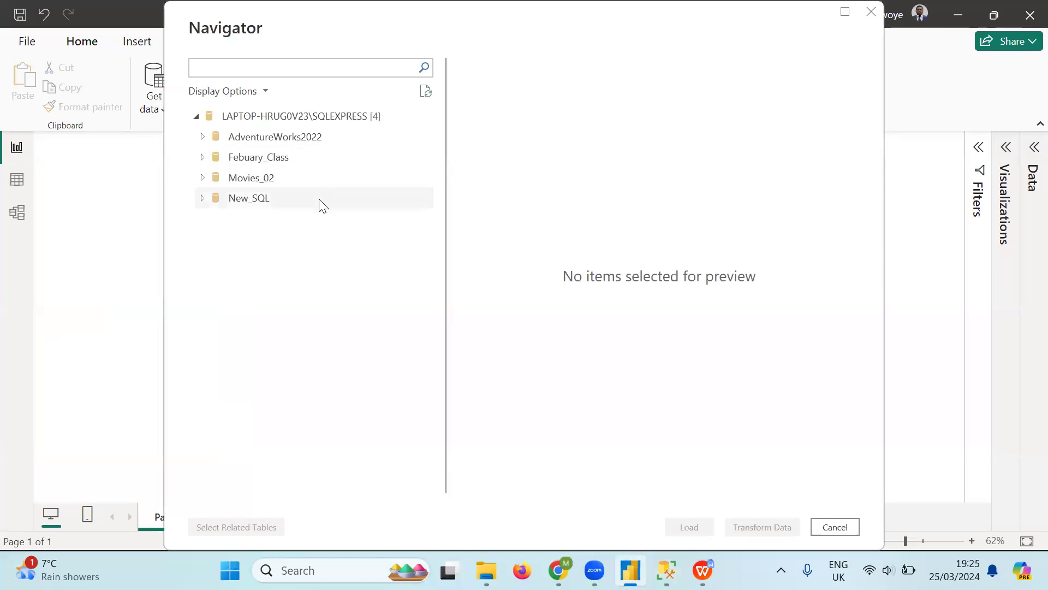
{"action": "left_click", "coordinate": [202, 157]}
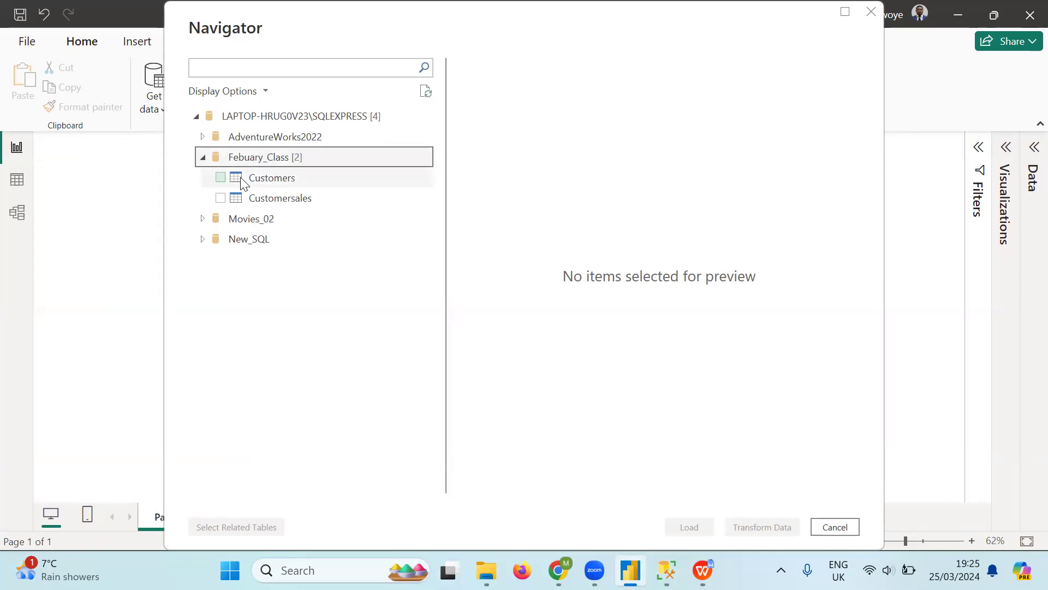
{"action": "left_click", "coordinate": [221, 197]}
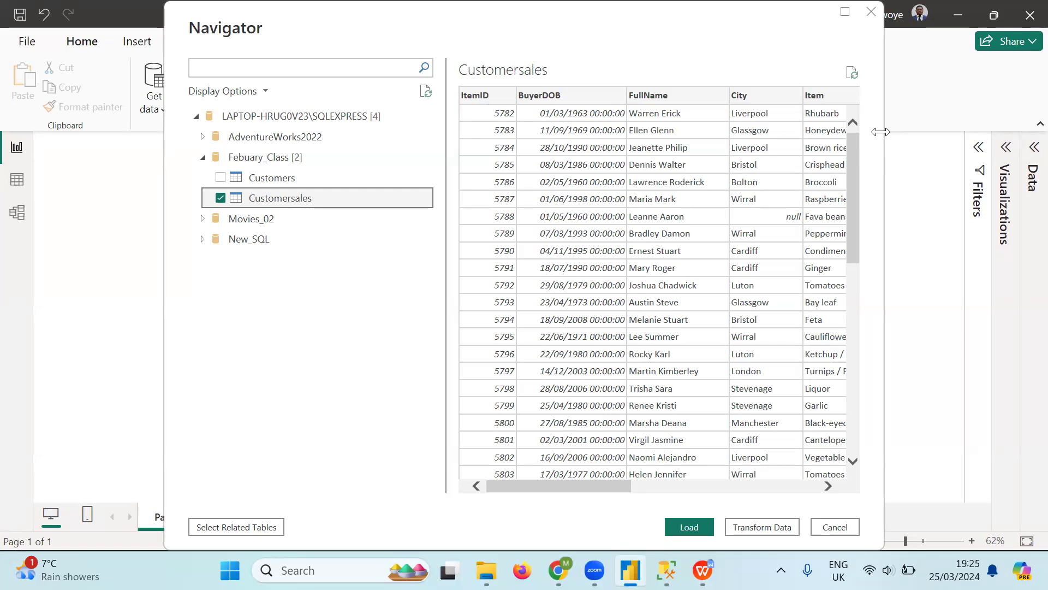
- Review all columns in the Customersales preview and load the table into the report
{"action": "left_click", "coordinate": [854, 121]}
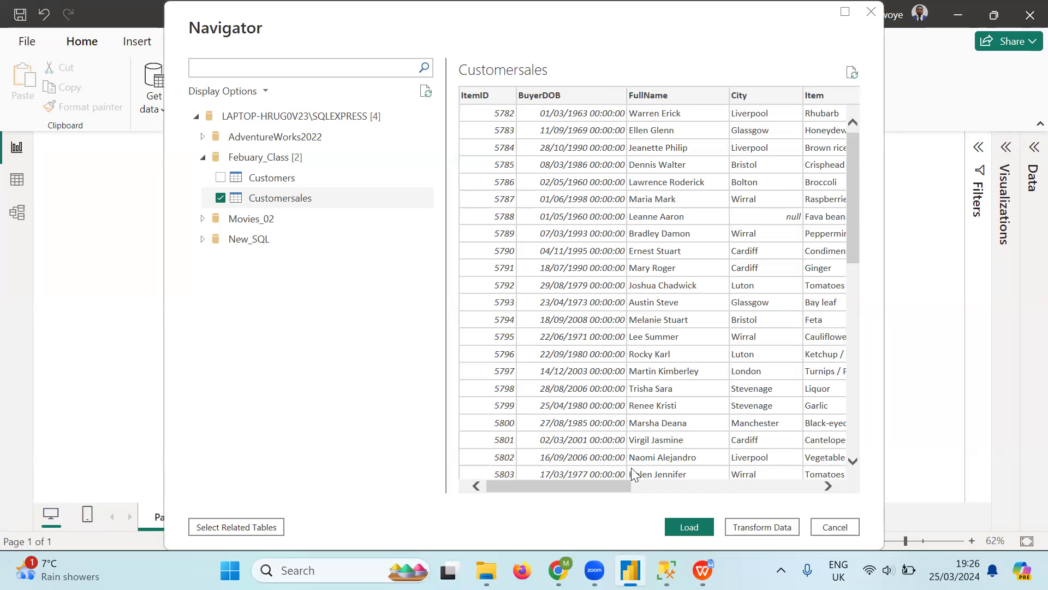
{"action": "left_click_drag", "start_coordinate": [600, 480], "coordinate": [814, 489]}
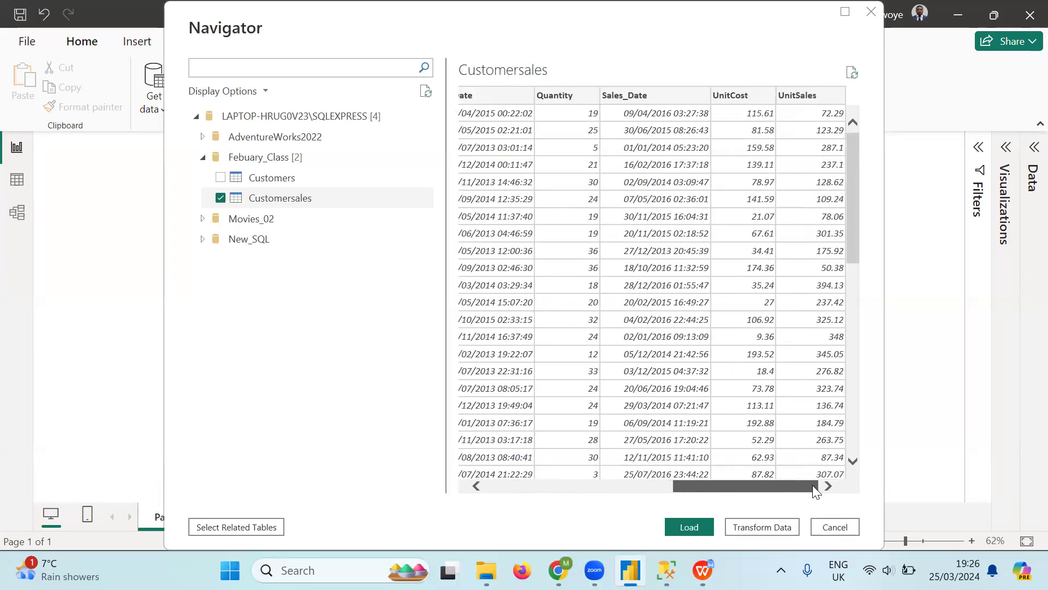
{"action": "scroll", "coordinate": [812, 486], "scroll_direction": "left", "scroll_amount": 2}
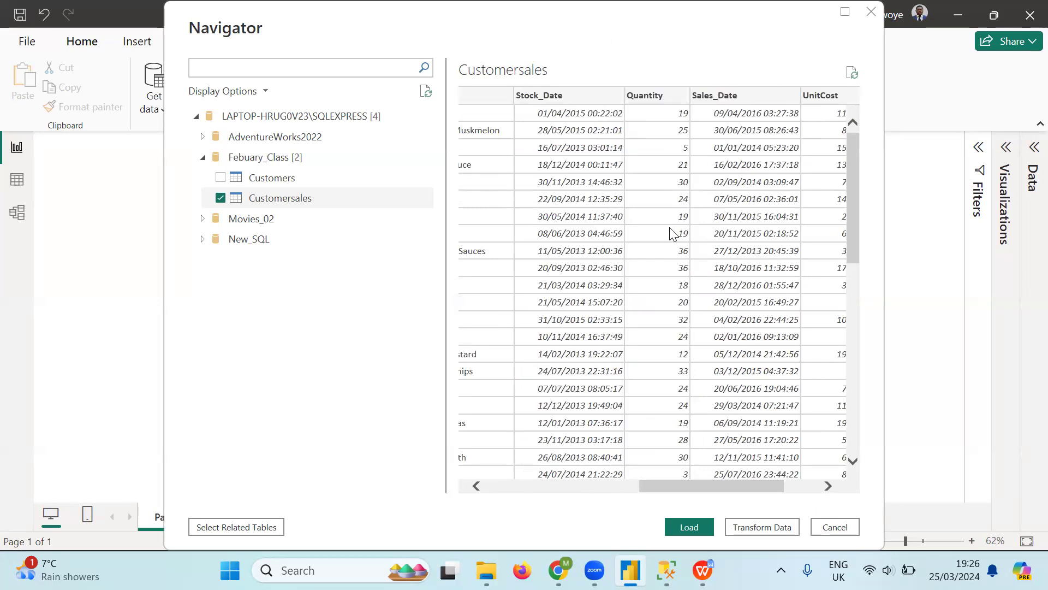
{"action": "left_click_drag", "start_coordinate": [751, 482], "coordinate": [581, 479]}
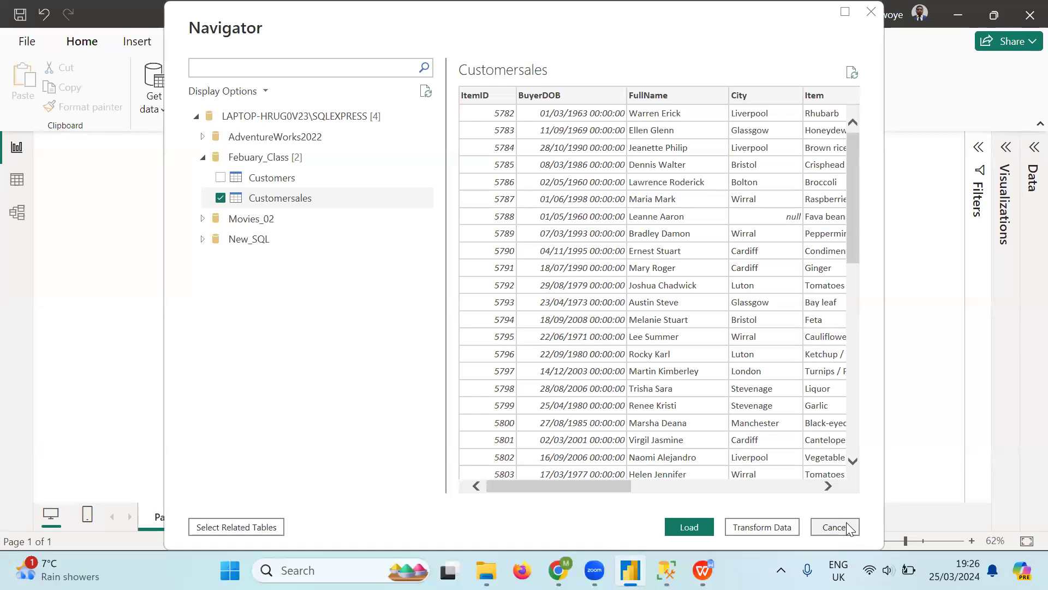
{"action": "left_click", "coordinate": [690, 527]}
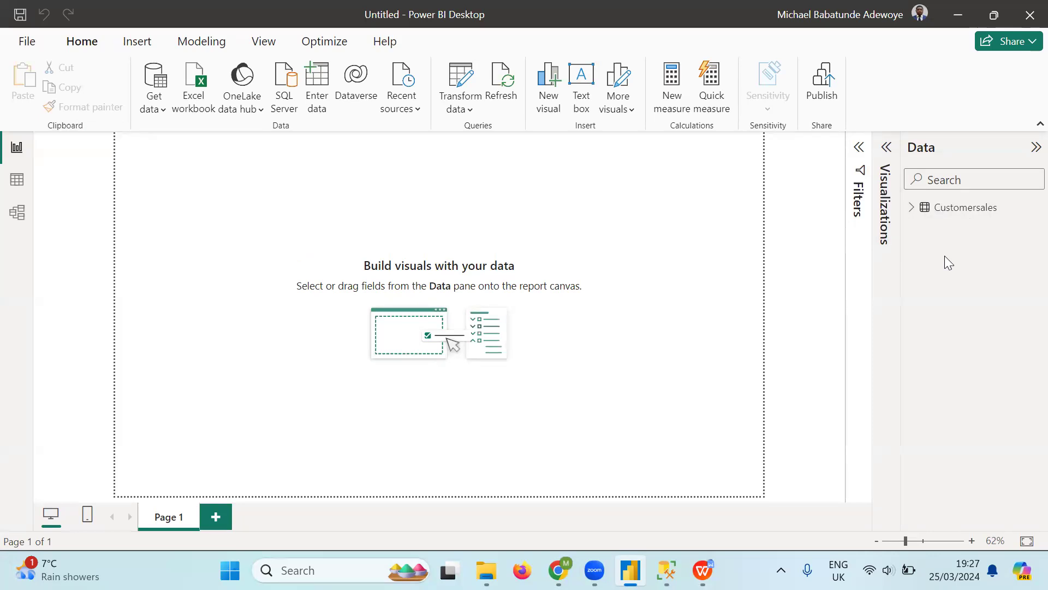
- Examine the fields and the data rows of the Customersales table, and return to the report canvas
{"action": "left_click", "coordinate": [911, 209]}
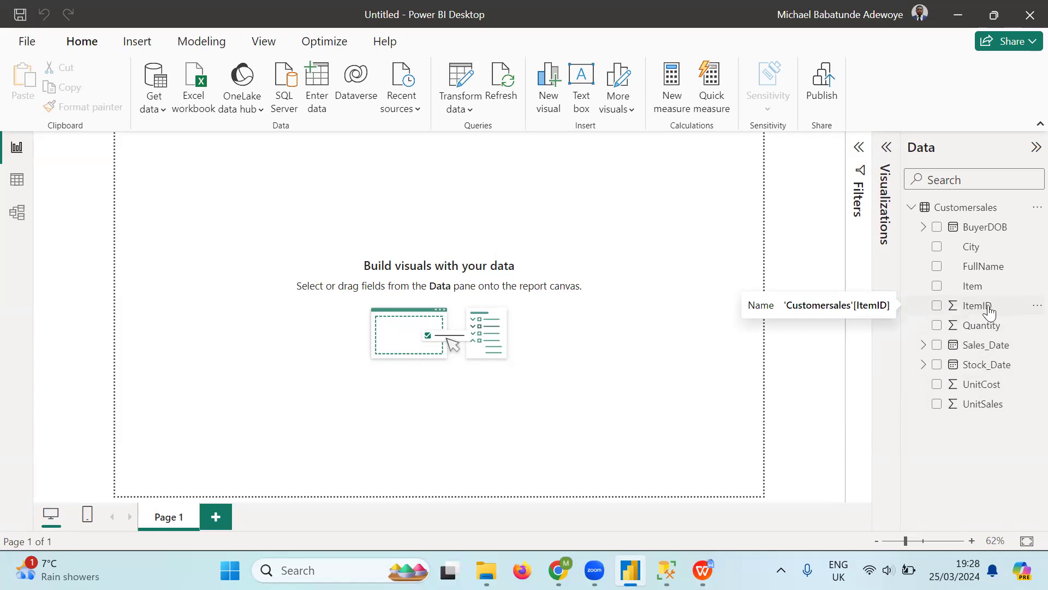
{"action": "left_click", "coordinate": [16, 186]}
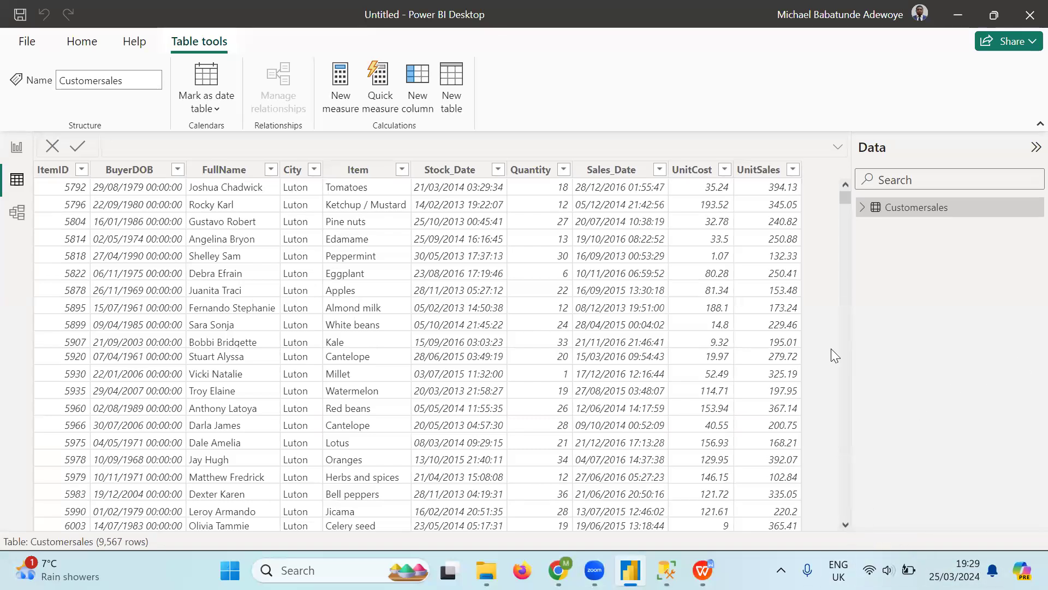
{"action": "left_click", "coordinate": [18, 148]}
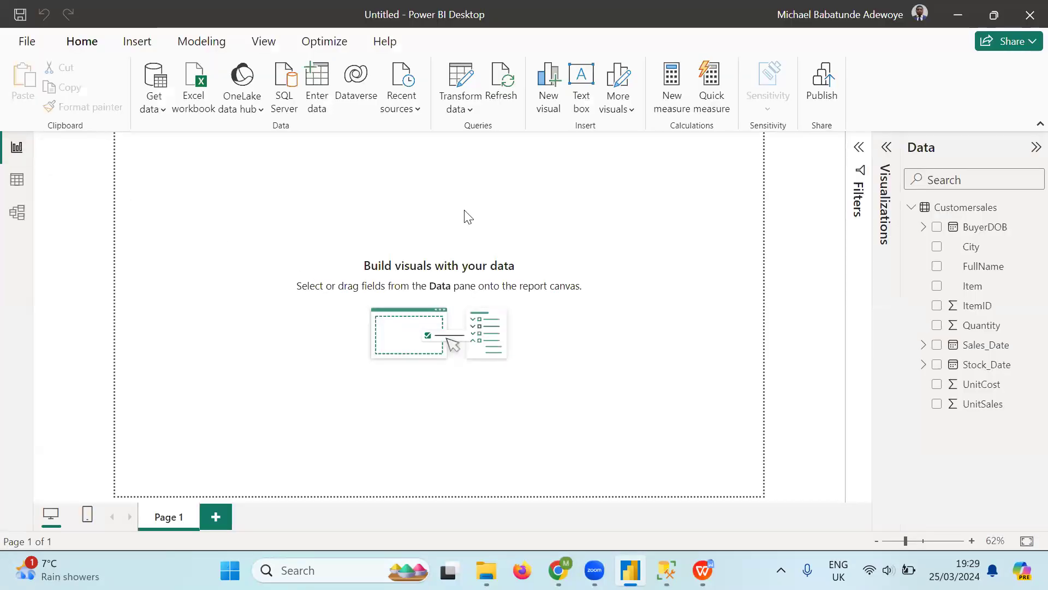
- Add a clustered column chart to the report page and enlarge it to roughly half the page width
{"action": "left_click", "coordinate": [886, 149]}
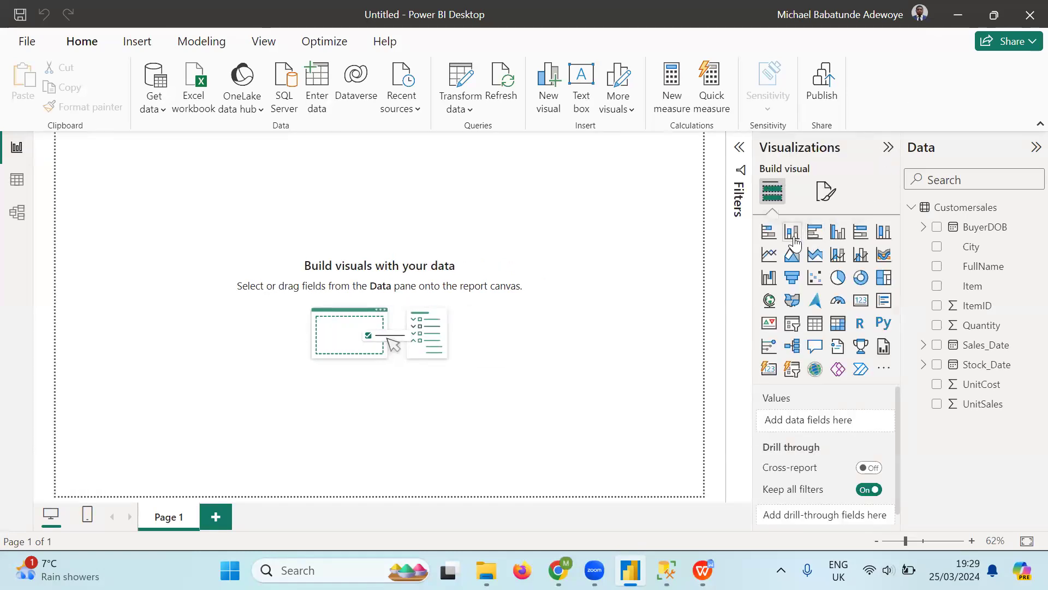
{"action": "left_click", "coordinate": [838, 233]}
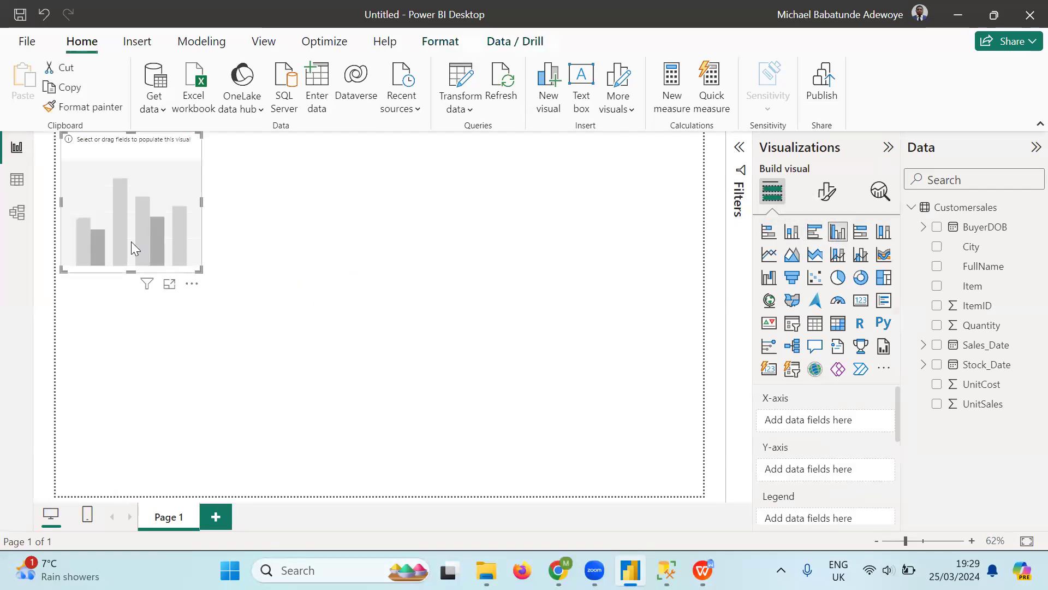
{"action": "left_click_drag", "start_coordinate": [200, 271], "coordinate": [427, 374]}
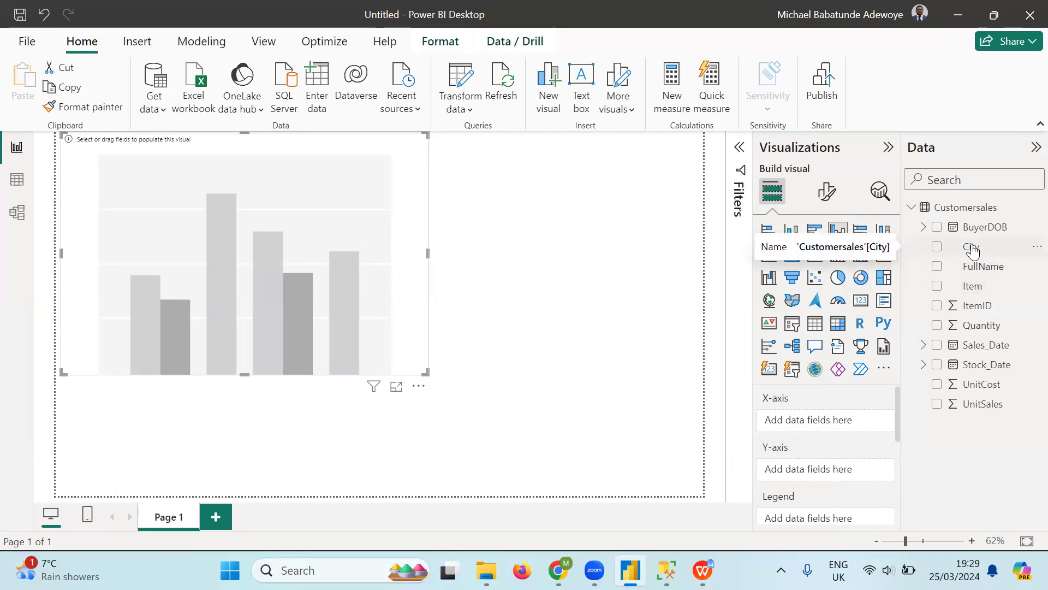
- Plot Quantity on the Y-axis by City on the X-axis, and widen the column chart to nearly the full page width
{"action": "left_click_drag", "start_coordinate": [973, 250], "coordinate": [824, 424]}
{"action": "left_click_drag", "start_coordinate": [820, 428], "coordinate": [821, 426]}
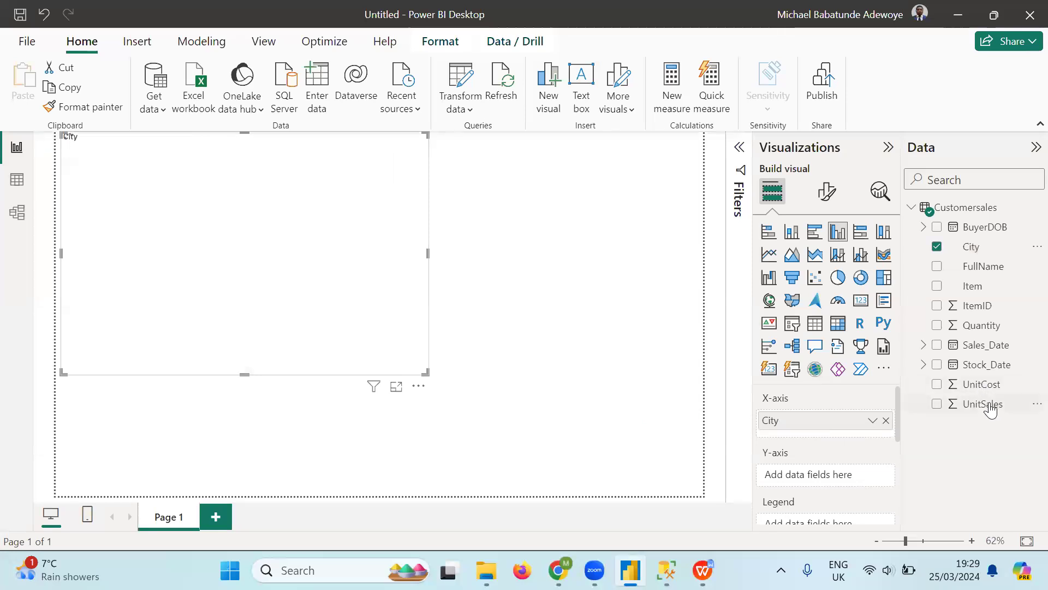
{"action": "left_click_drag", "start_coordinate": [987, 327], "coordinate": [837, 482]}
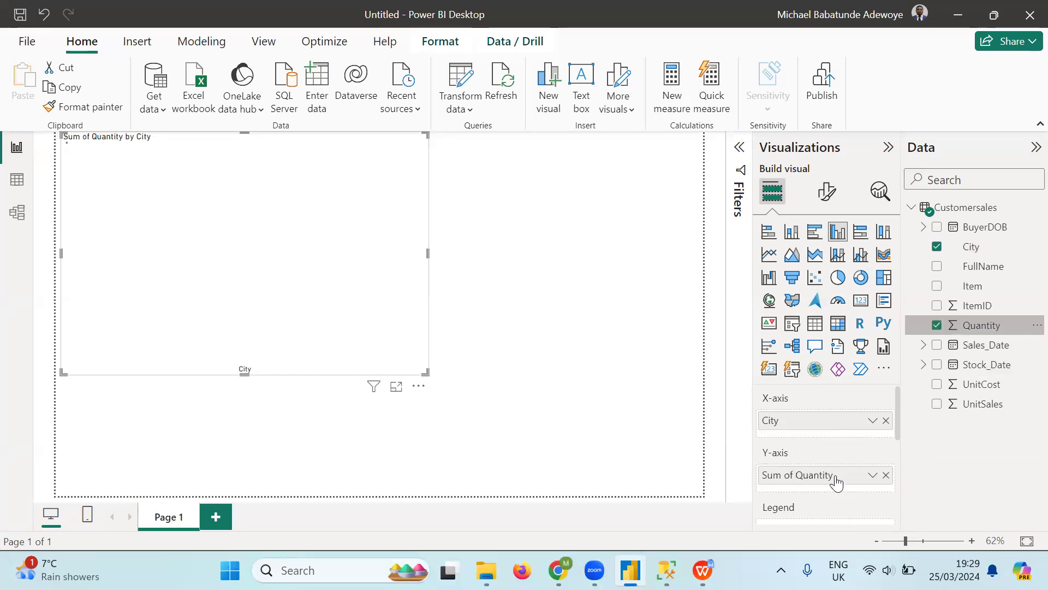
{"action": "left_click_drag", "start_coordinate": [431, 372], "coordinate": [657, 401]}
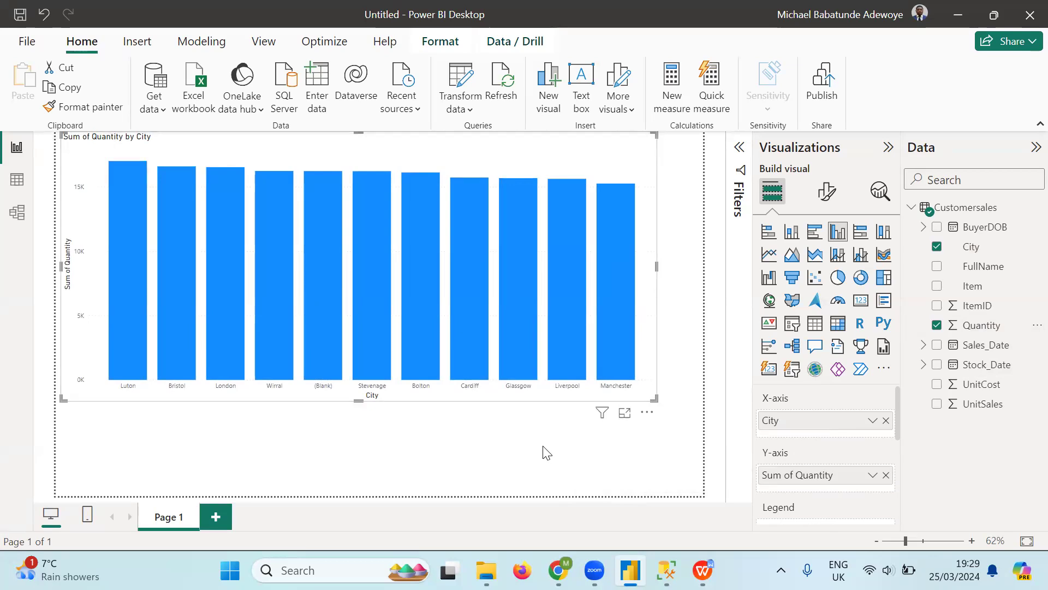
{"action": "left_click", "coordinate": [375, 464]}
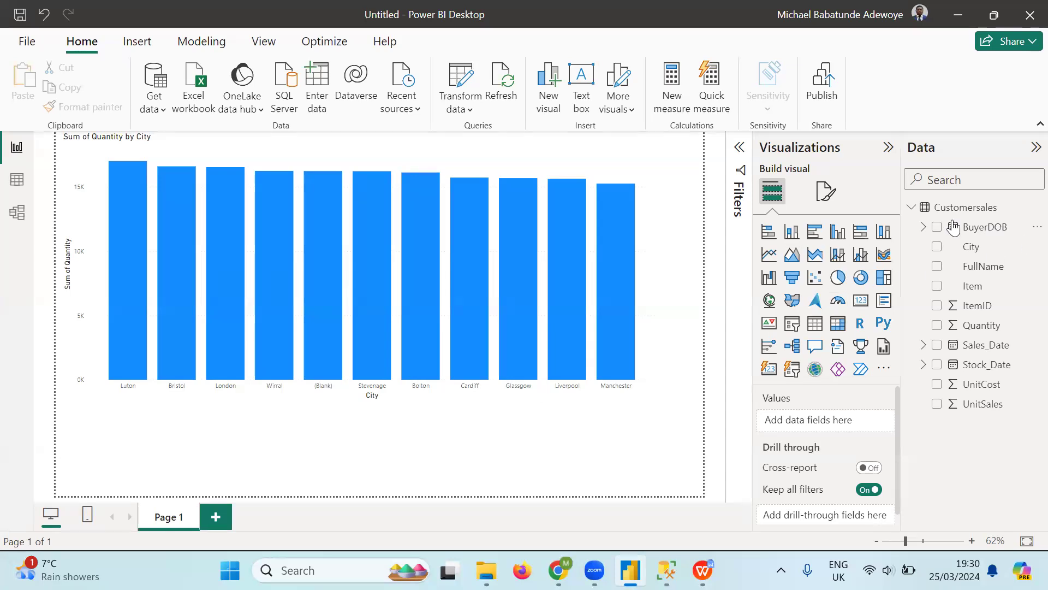
- Delete the quantity by city chart from the page and delete the Customersales table from the model
{"action": "left_click", "coordinate": [567, 160]}
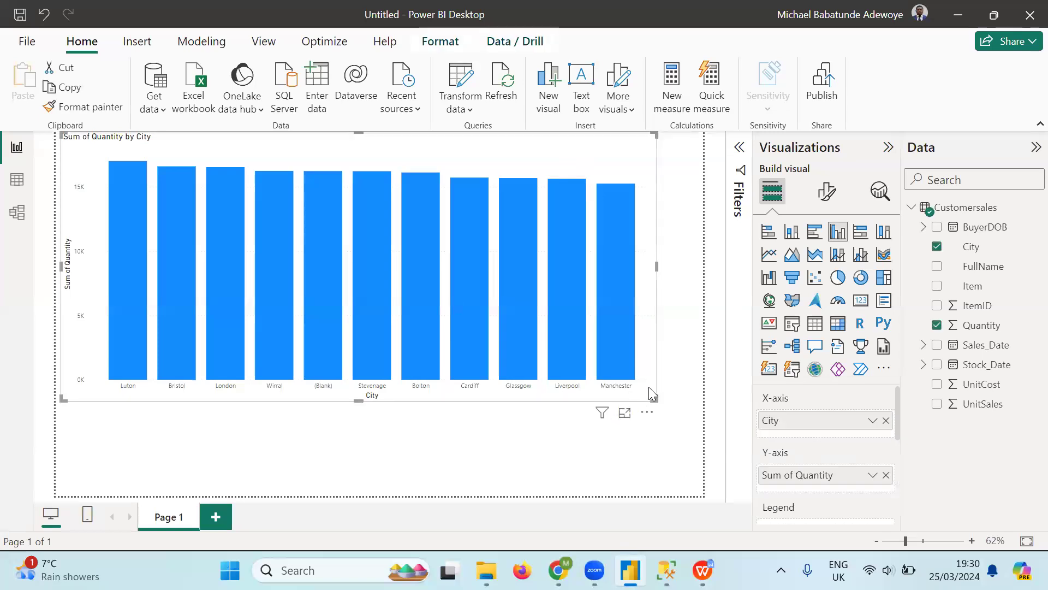
{"action": "key", "text": "Delete"}
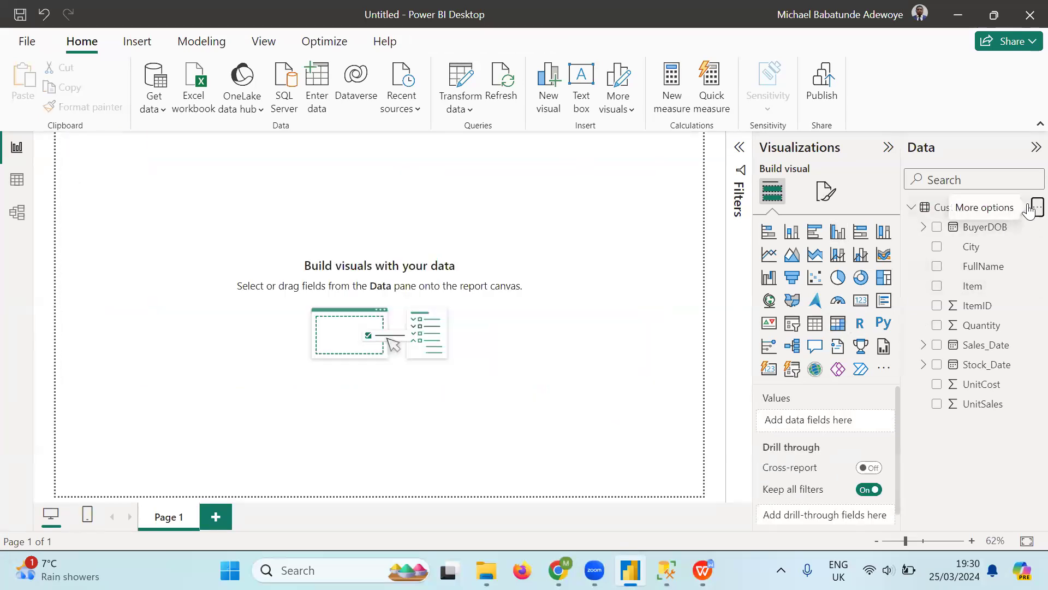
{"action": "left_click", "coordinate": [1037, 207]}
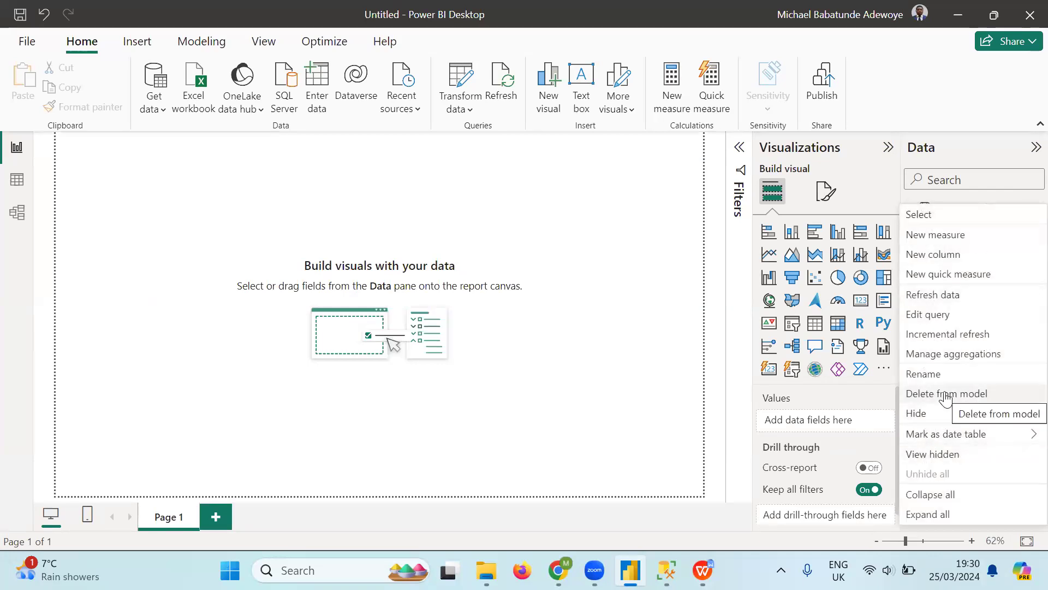
{"action": "key", "text": "Escape"}
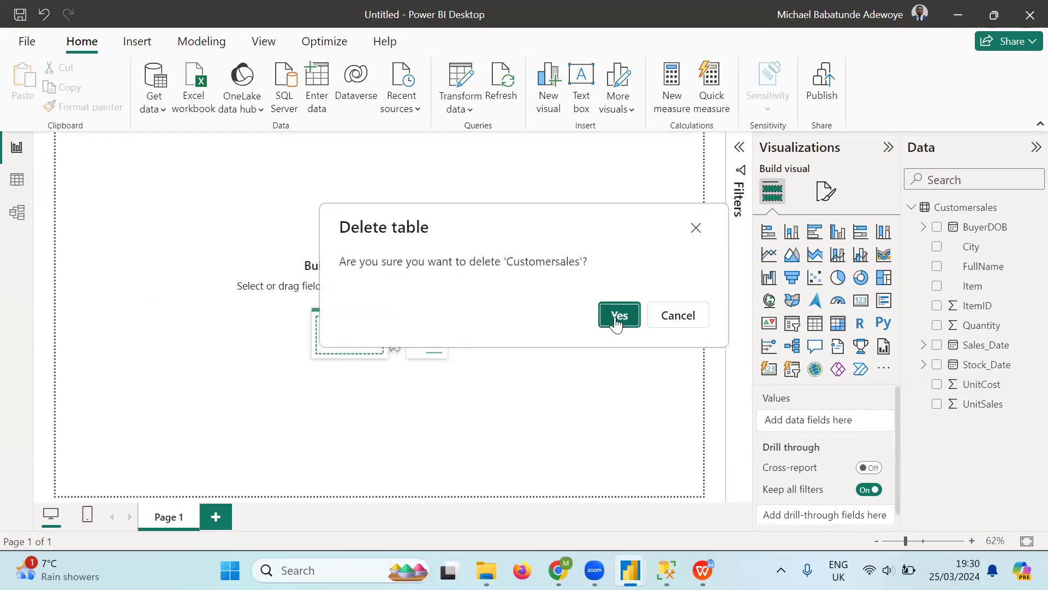
{"action": "left_click", "coordinate": [618, 319]}
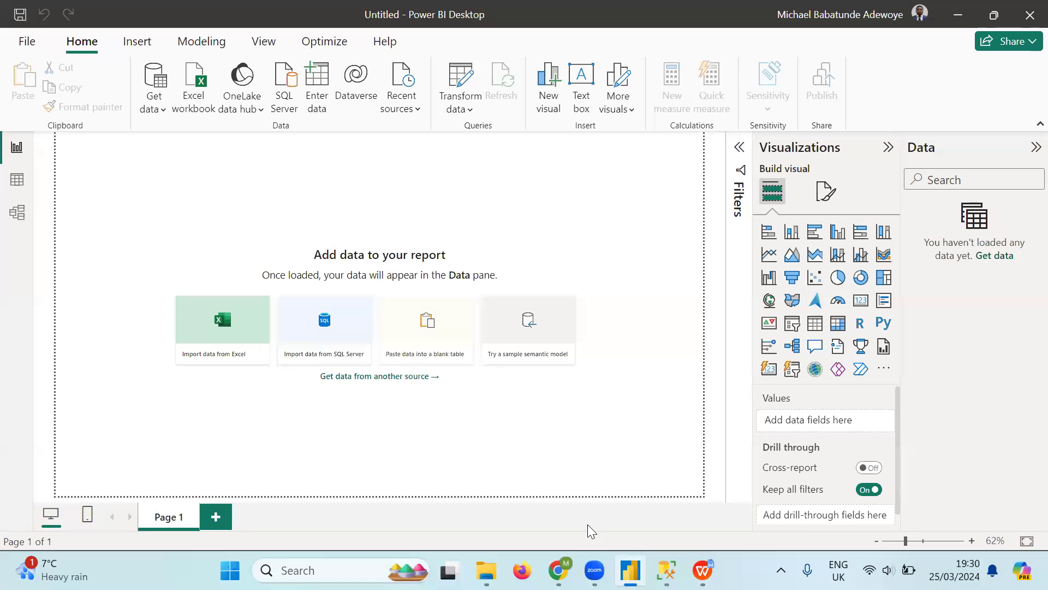
- Switch to SQL Server Management Studio and list the tables of the Febuary_Class database
{"action": "left_click", "coordinate": [667, 569]}
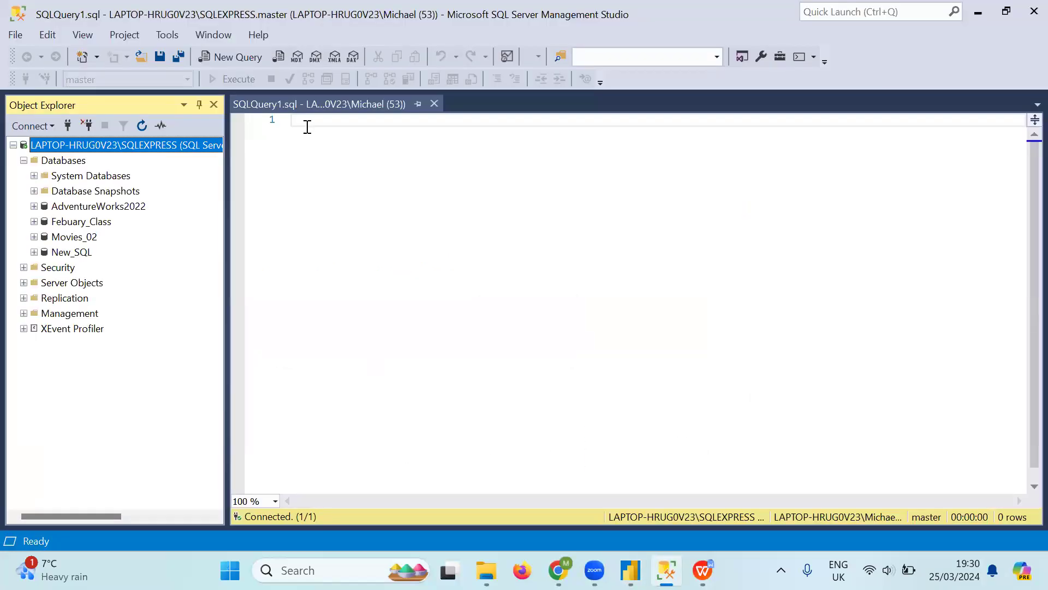
{"action": "left_click", "coordinate": [33, 222]}
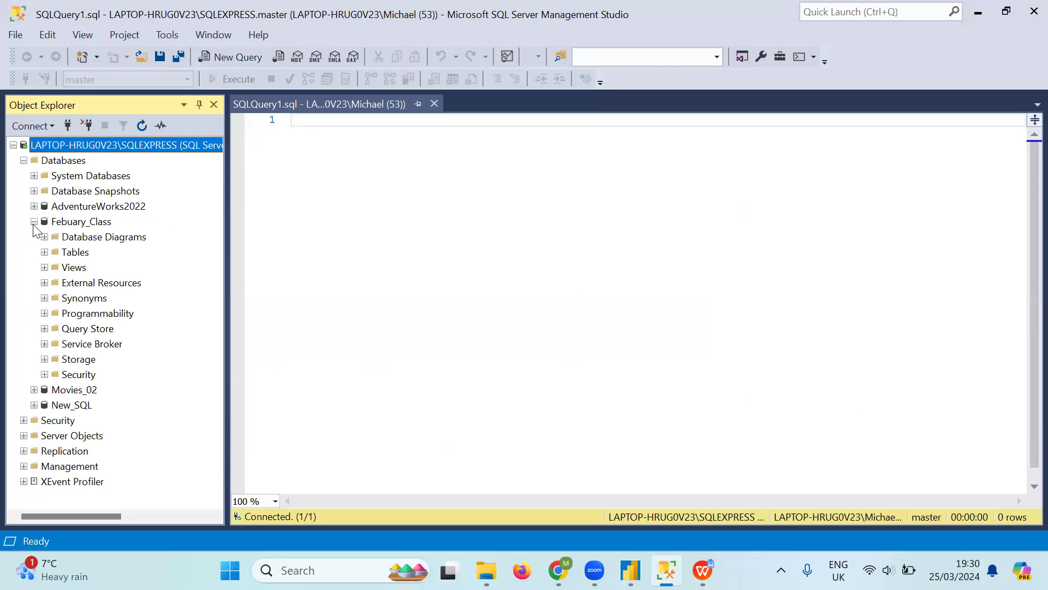
{"action": "left_click", "coordinate": [44, 252]}
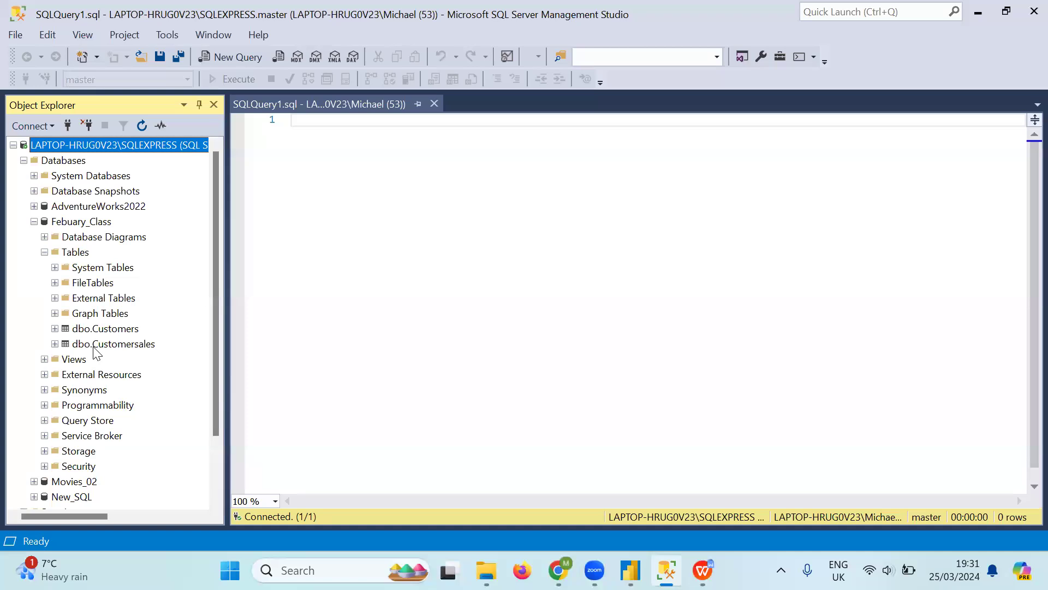
- Write the query "select * from [dbo].[Customersales];" in the empty query editor, clearing the garbled duplicate table reference
{"action": "left_click", "coordinate": [372, 120]}
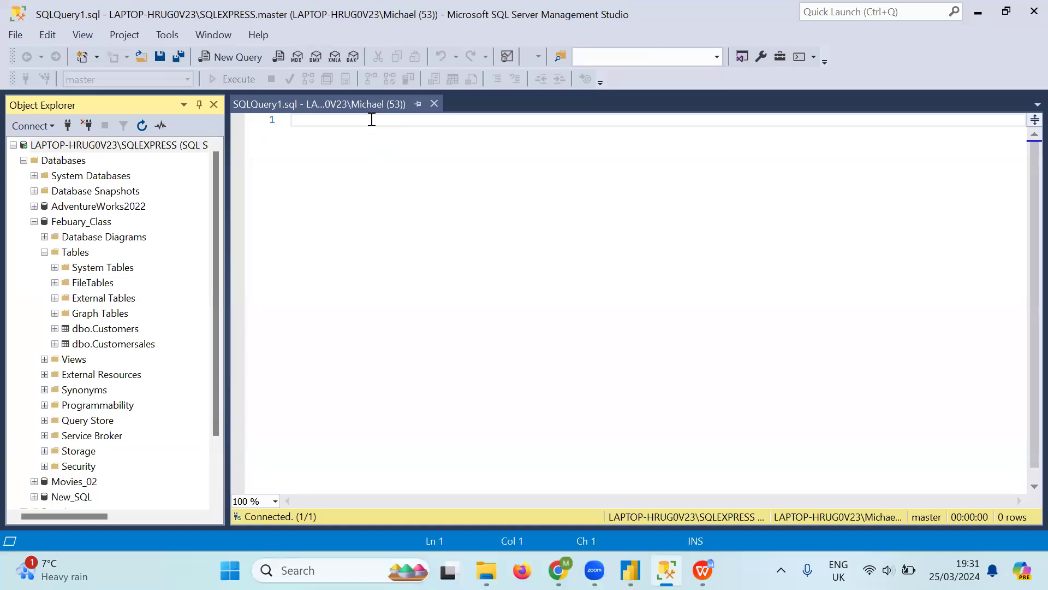
{"action": "type", "text": "sele"}
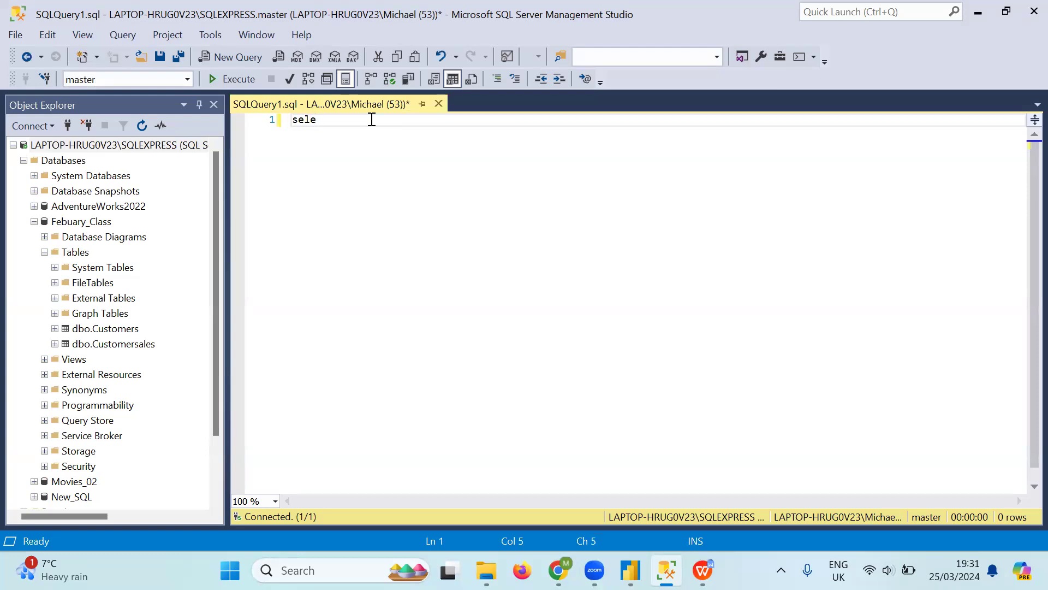
{"action": "type", "text": "ct * from"}
{"action": "left_click", "coordinate": [146, 322]}
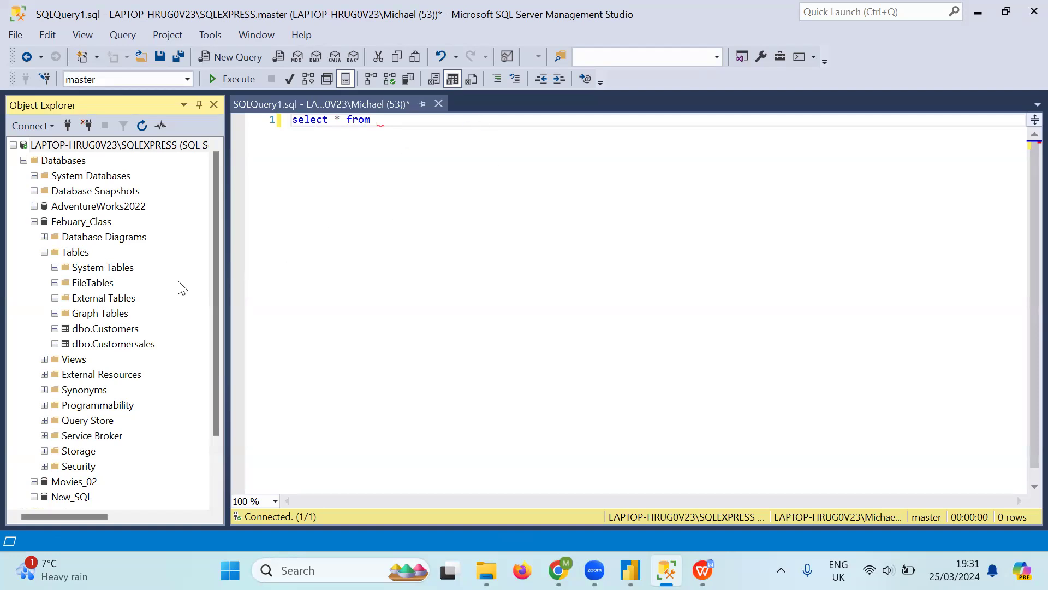
{"action": "left_click_drag", "start_coordinate": [117, 349], "coordinate": [409, 121]}
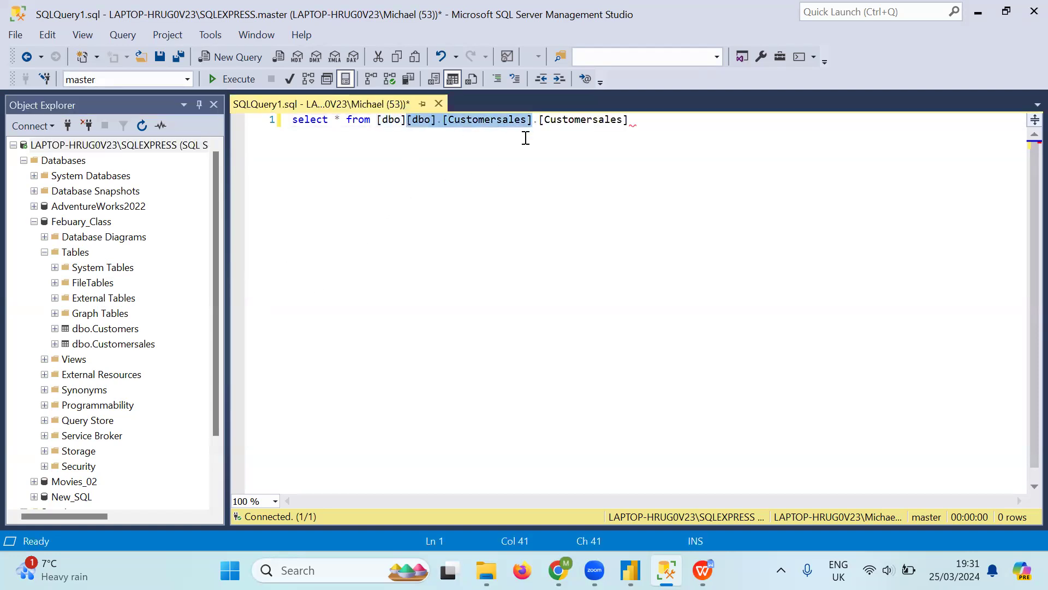
{"action": "double_click", "coordinate": [672, 131]}
{"action": "left_click_drag", "start_coordinate": [672, 131], "coordinate": [385, 120]}
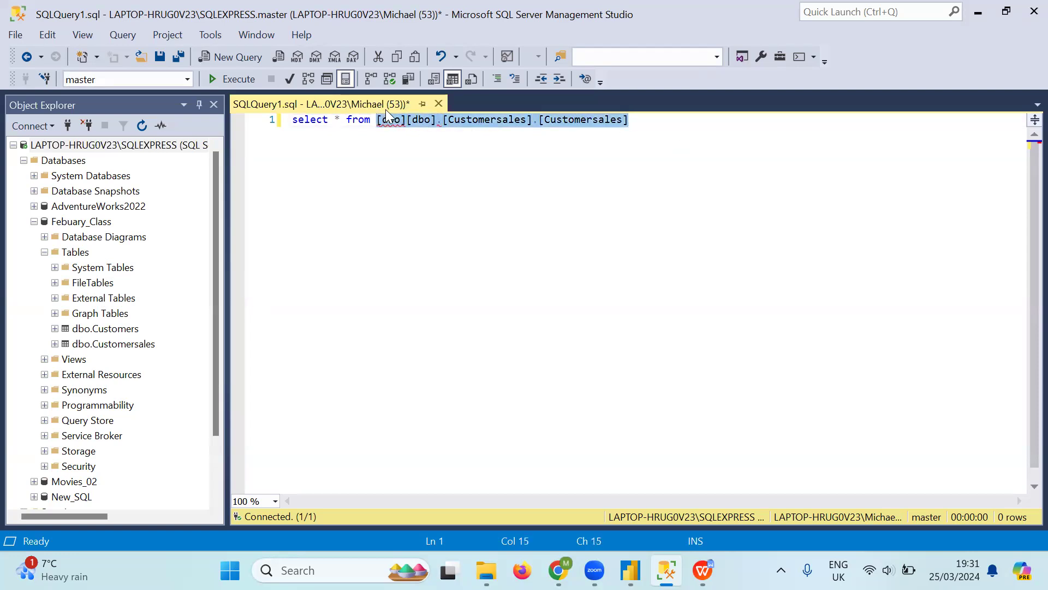
{"action": "key", "text": "Delete"}
{"action": "left_click_drag", "start_coordinate": [136, 348], "coordinate": [386, 129]}
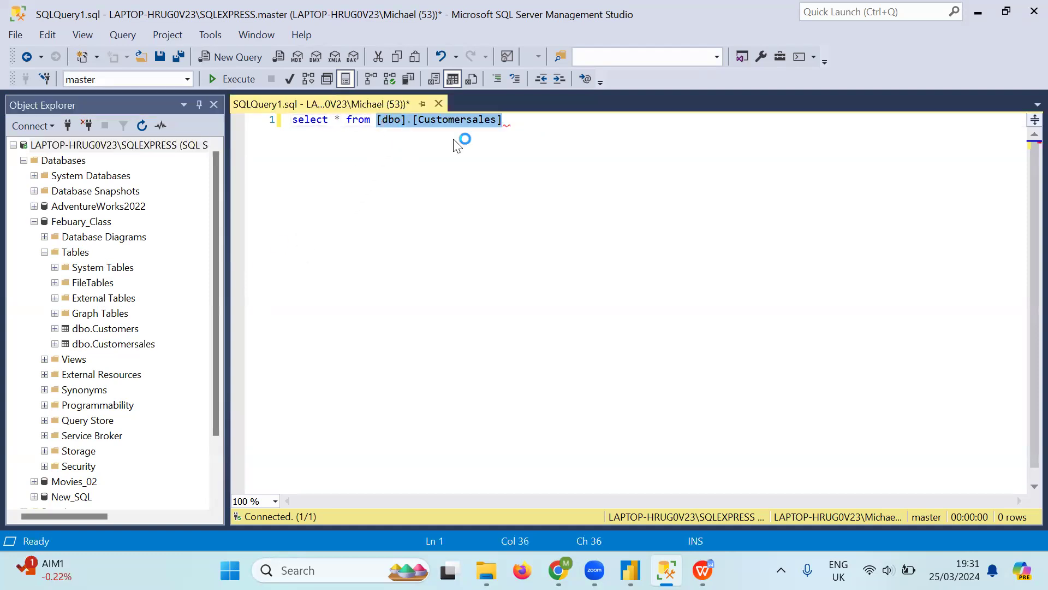
{"action": "left_click", "coordinate": [518, 124]}
{"action": "type", "text": ";"}
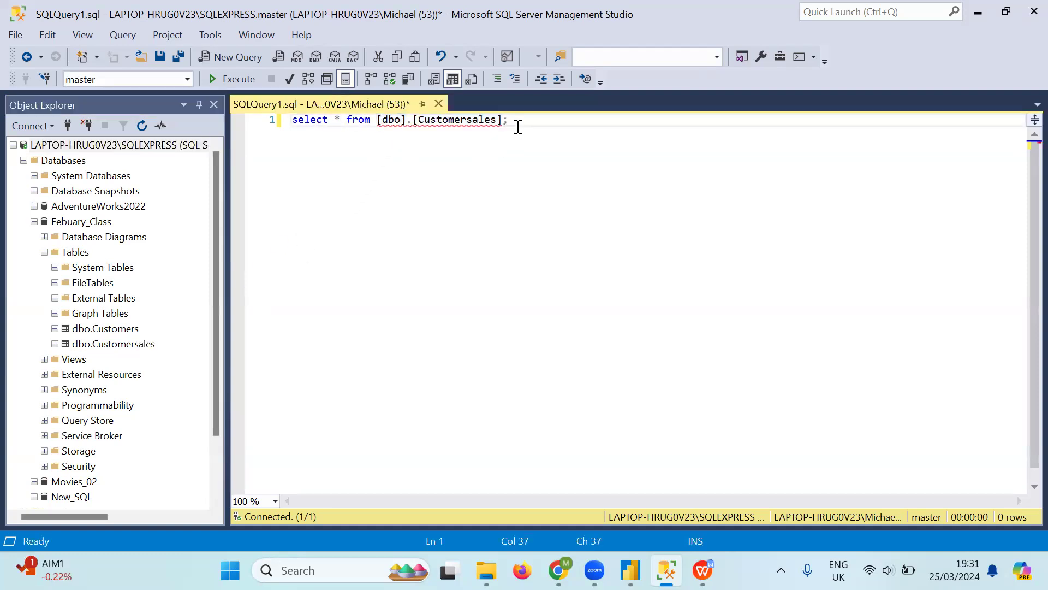
- Try to run the Customersales select query against the master database
{"action": "left_click_drag", "start_coordinate": [523, 122], "coordinate": [277, 106]}
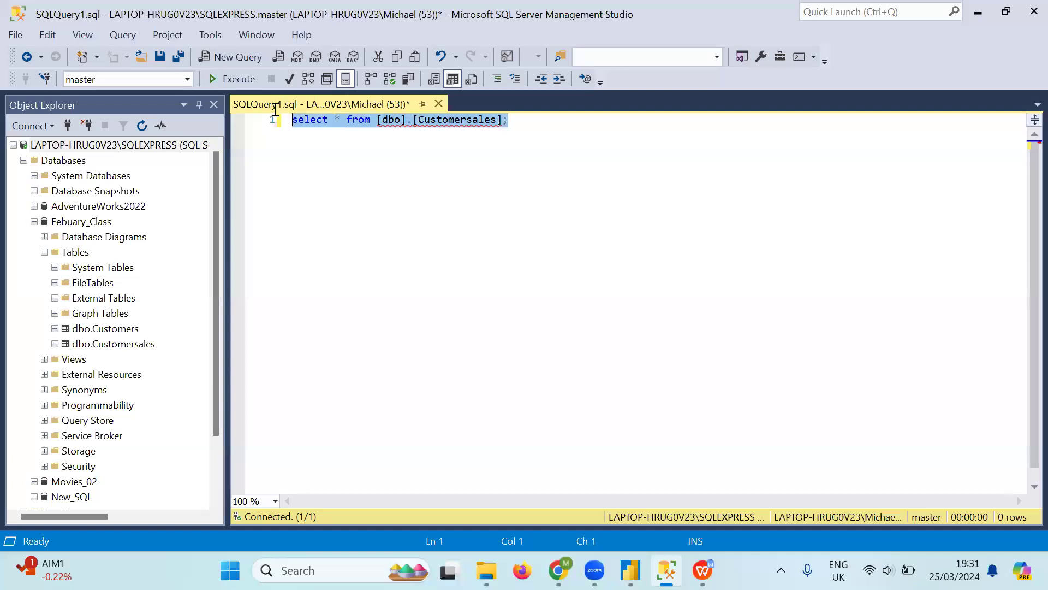
{"action": "left_click", "coordinate": [230, 79]}
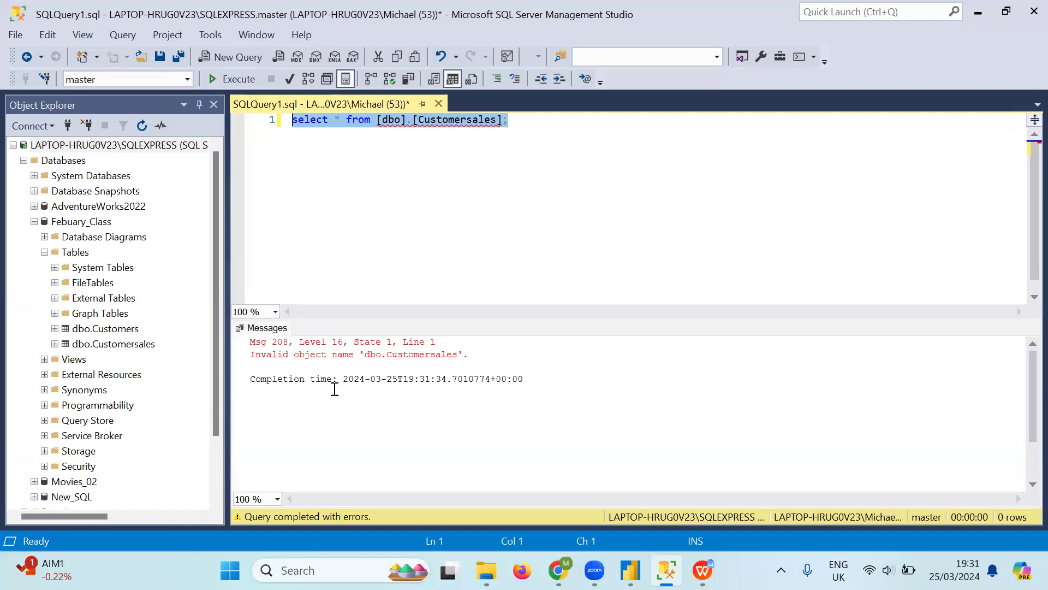
{"action": "left_click", "coordinate": [424, 203]}
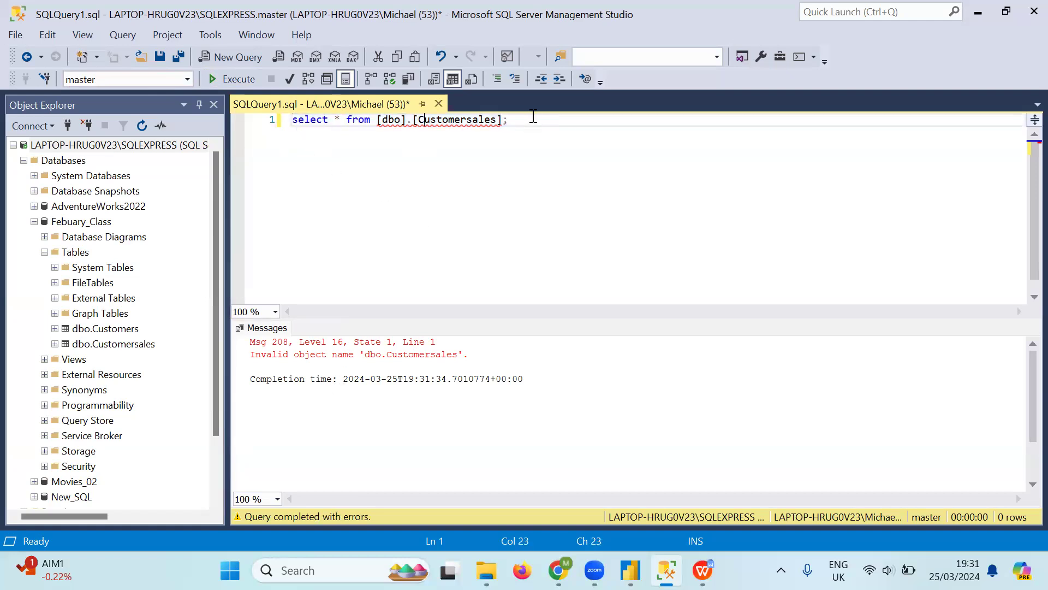
- Set the query's database to Febuary_Class, execute the Customersales select query and look through the returned rows
{"action": "left_click_drag", "start_coordinate": [532, 118], "coordinate": [290, 119]}
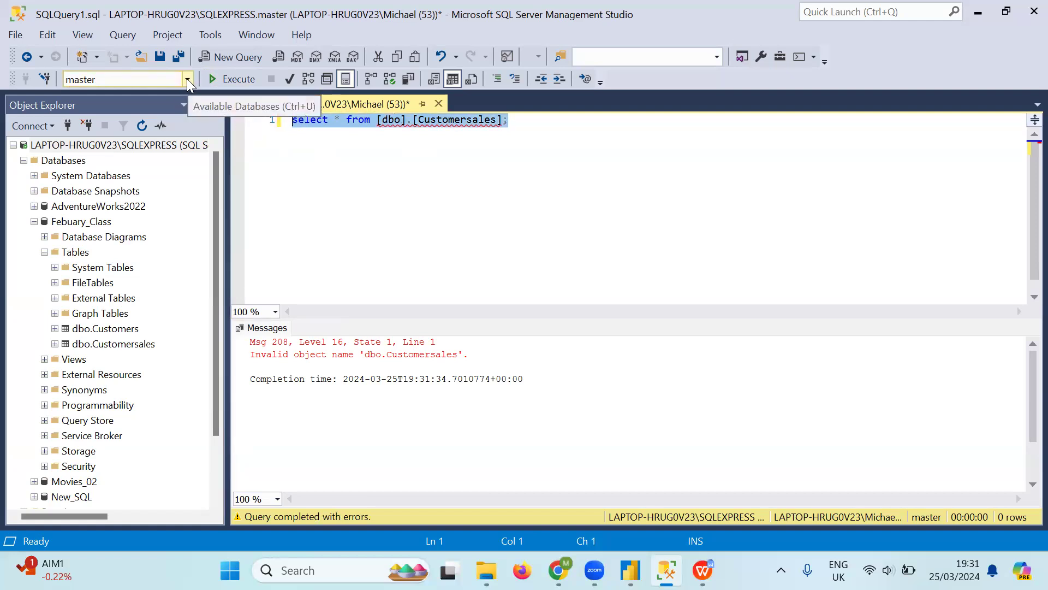
{"action": "left_click", "coordinate": [187, 79]}
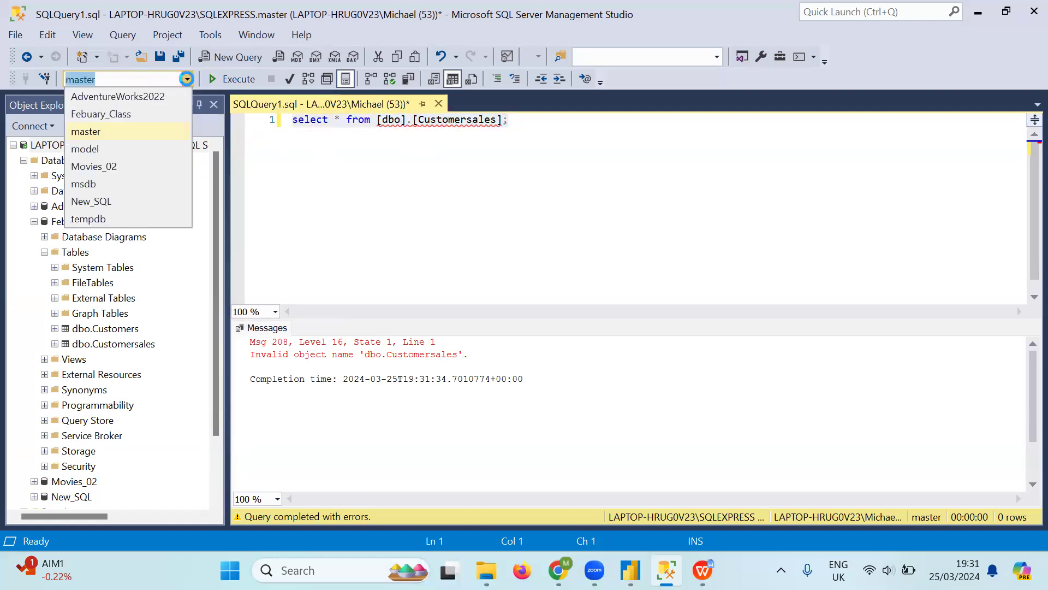
{"action": "left_click", "coordinate": [112, 115]}
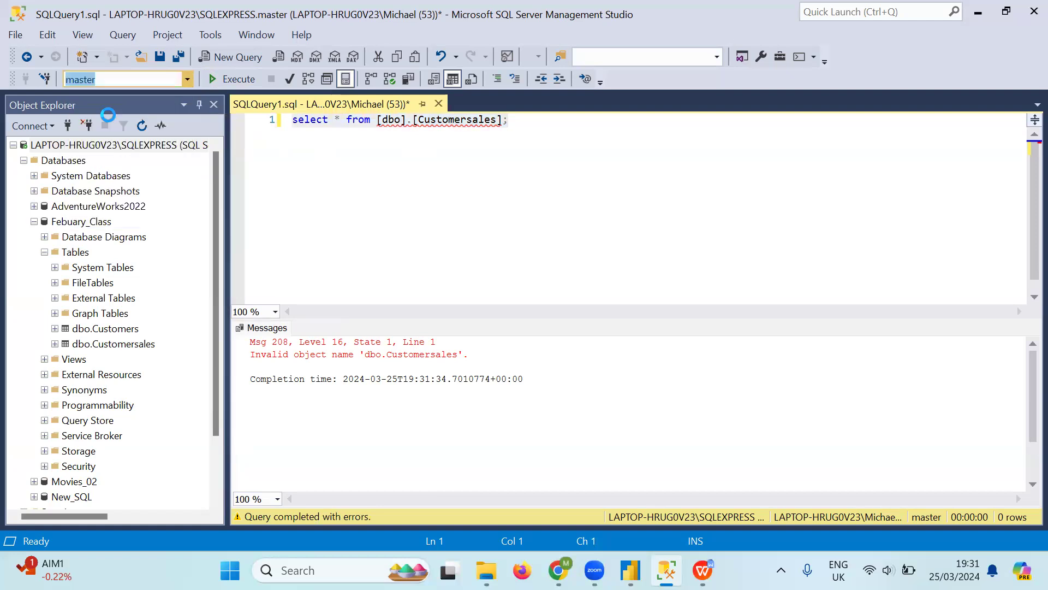
{"action": "key", "text": "ctrl+a"}
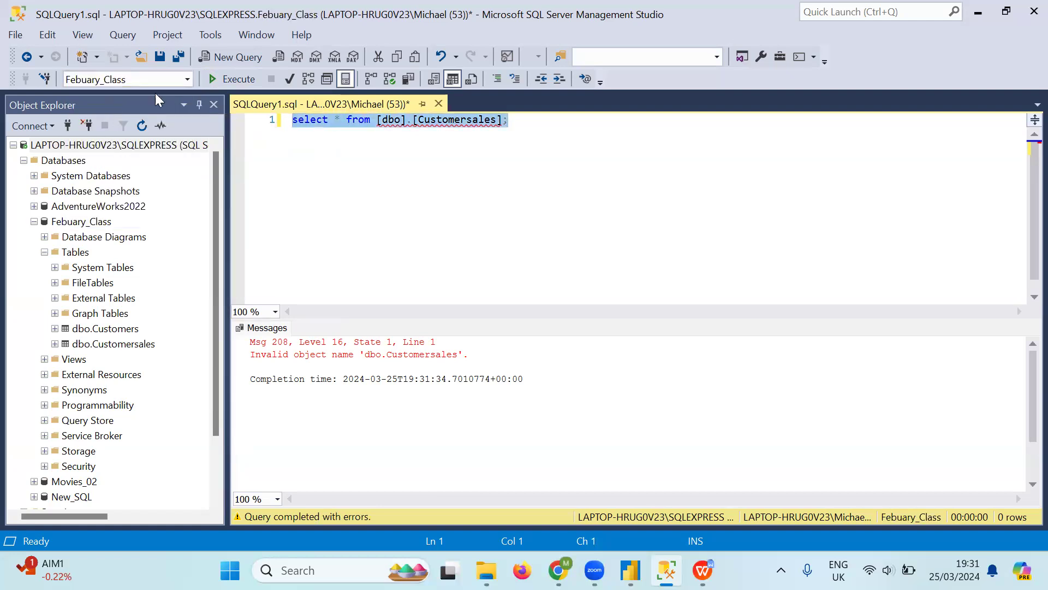
{"action": "left_click", "coordinate": [234, 75]}
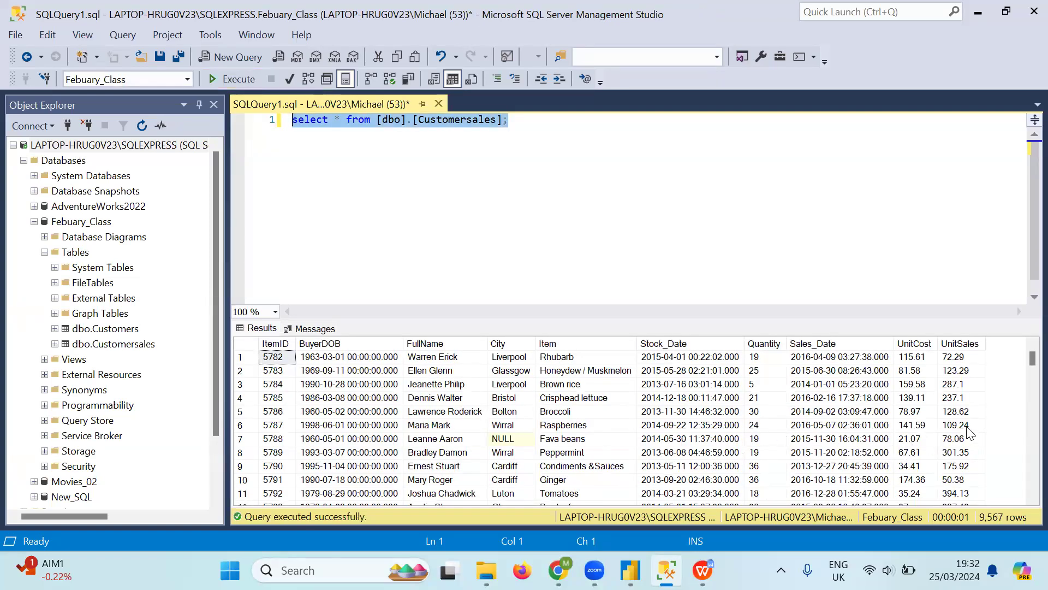
{"action": "scroll", "coordinate": [969, 434], "scroll_direction": "down", "scroll_amount": 15}
{"action": "scroll", "coordinate": [968, 434], "scroll_direction": "up", "scroll_amount": 15}
- Switch to Power BI Desktop and start a new SQL Server database connection
{"action": "left_click", "coordinate": [630, 570]}
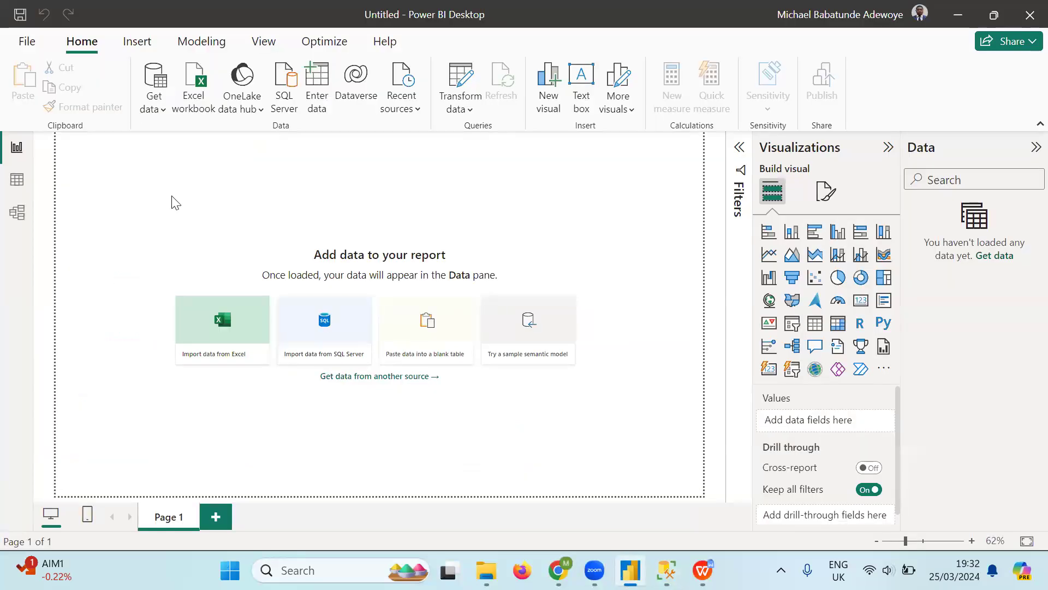
{"action": "left_click", "coordinate": [166, 114]}
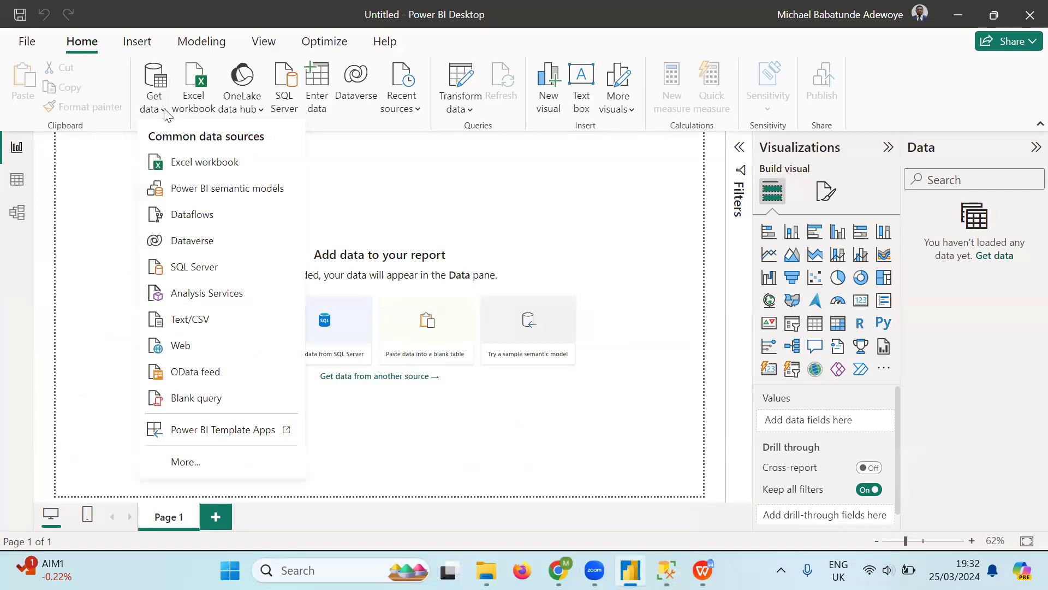
{"action": "left_click", "coordinate": [193, 272]}
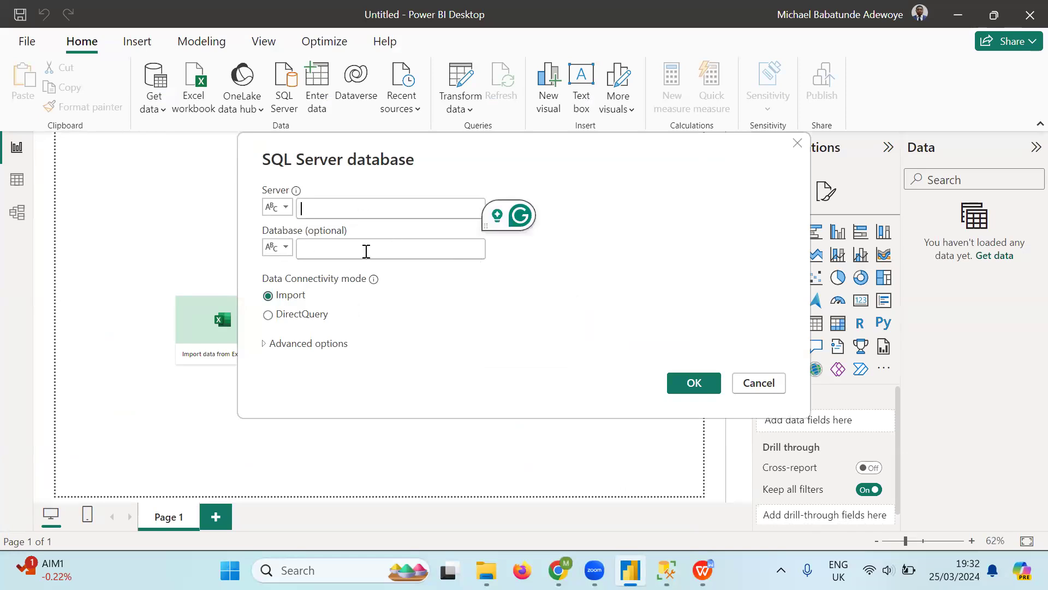
- Get the server name from Management Studio's Database Engine connection dialog and enter LAPTOP-HRUG0V23\SQLEXPRESS as the server in Power BI Desktop
{"action": "left_click", "coordinate": [666, 570]}
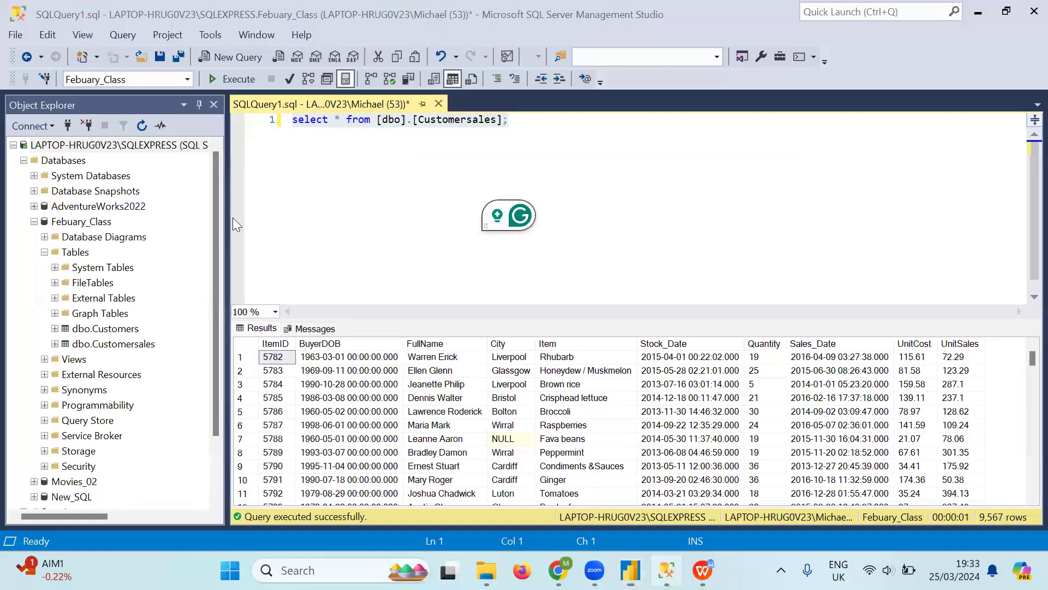
{"action": "left_click", "coordinate": [29, 127]}
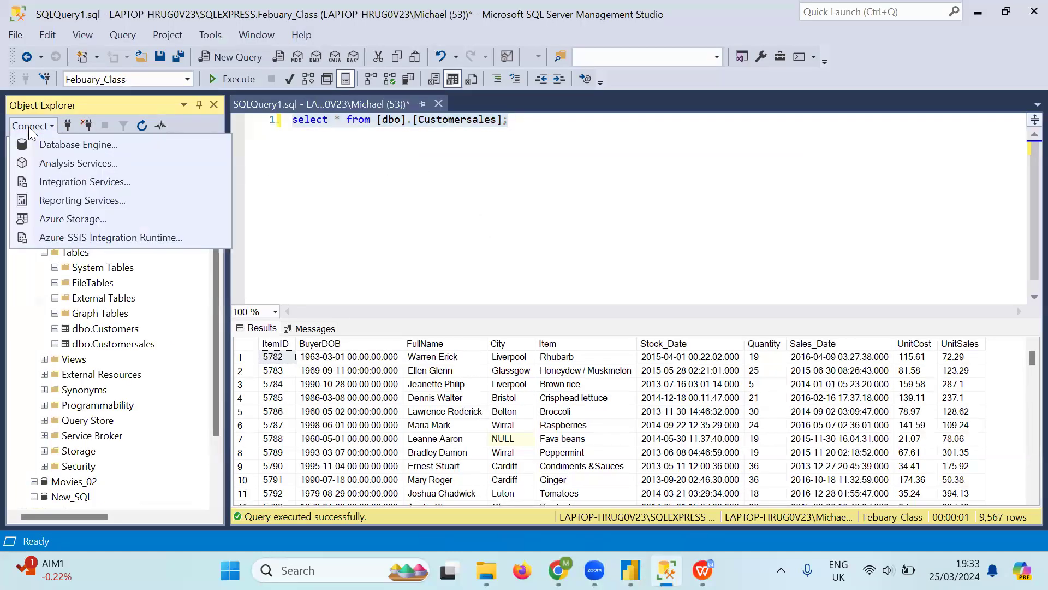
{"action": "left_click", "coordinate": [73, 144]}
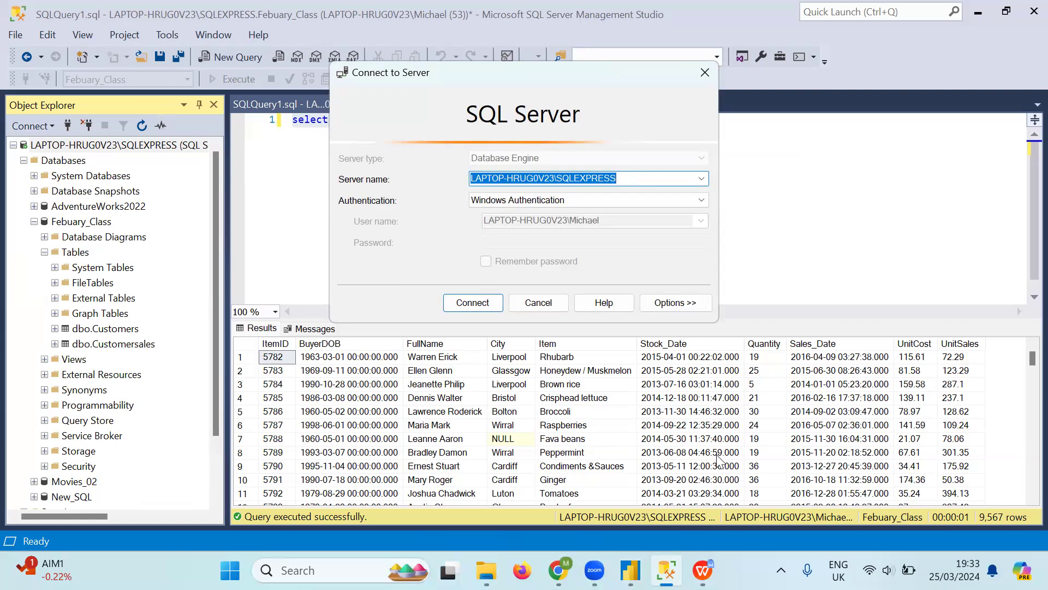
{"action": "mouse_move", "coordinate": [631, 570]}
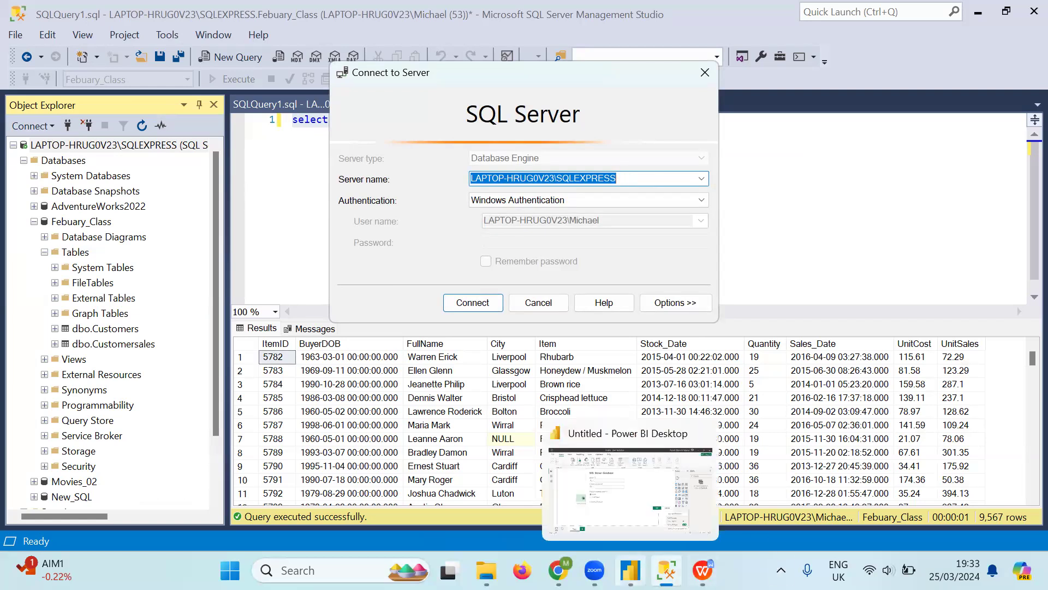
{"action": "left_click", "coordinate": [589, 526]}
{"action": "left_click", "coordinate": [338, 209]}
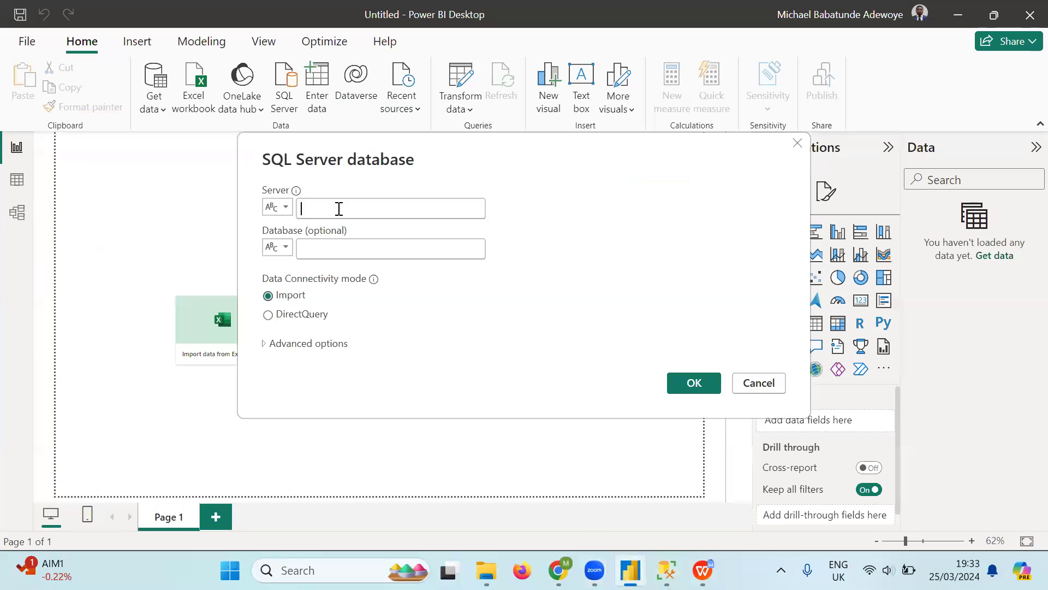
{"action": "type", "text": "LAPTOP-HRUG0V23\\SQLEXPRESS"}
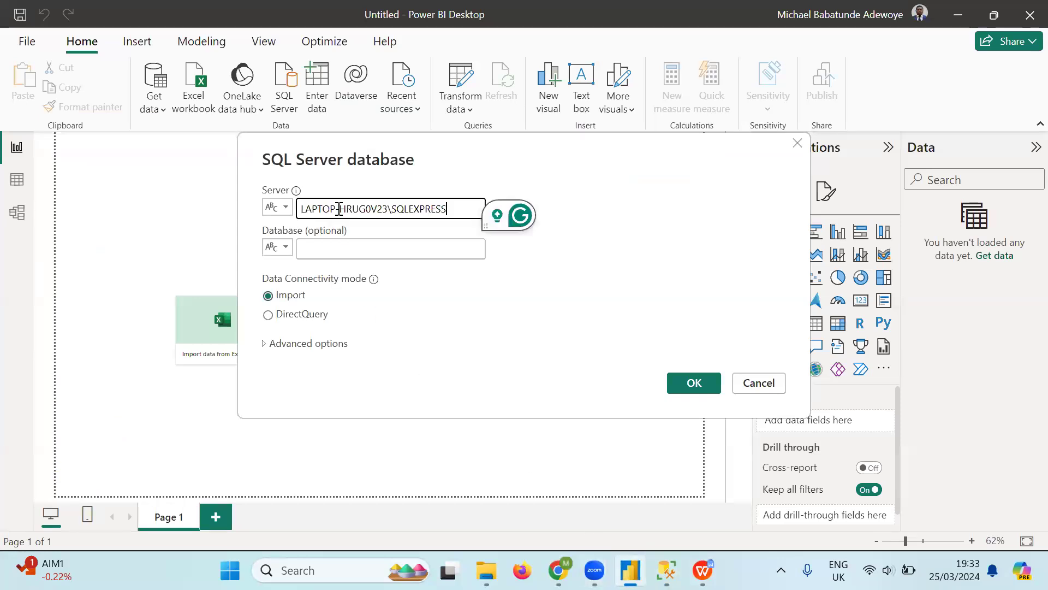
{"action": "left_click", "coordinate": [397, 300]}
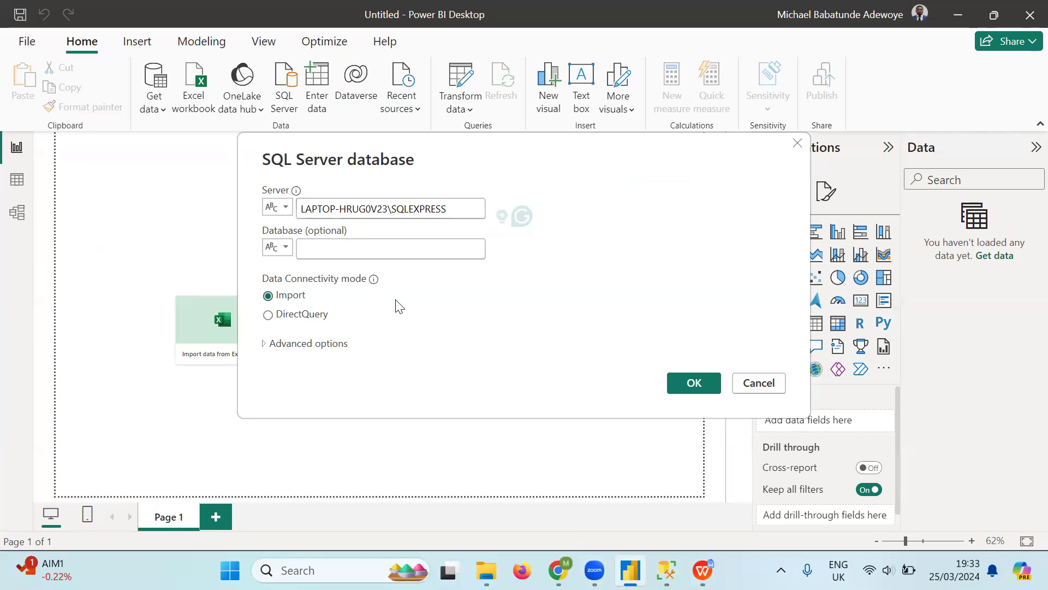
- Expand the advanced options of the SQL Server connection to reach the SQL statement field
{"action": "left_click", "coordinate": [268, 344]}
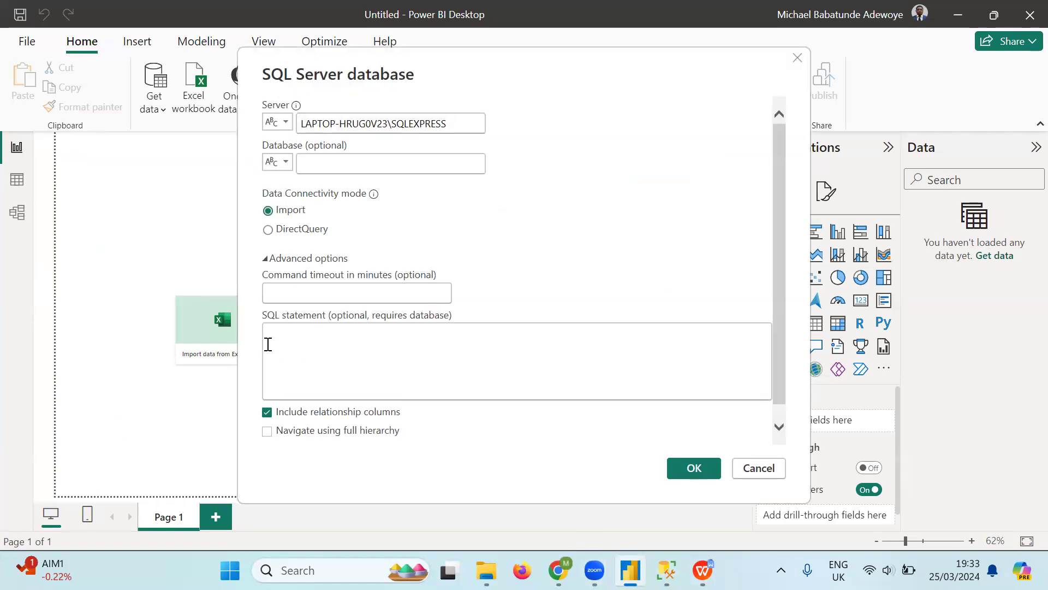
{"action": "left_click", "coordinate": [330, 334]}
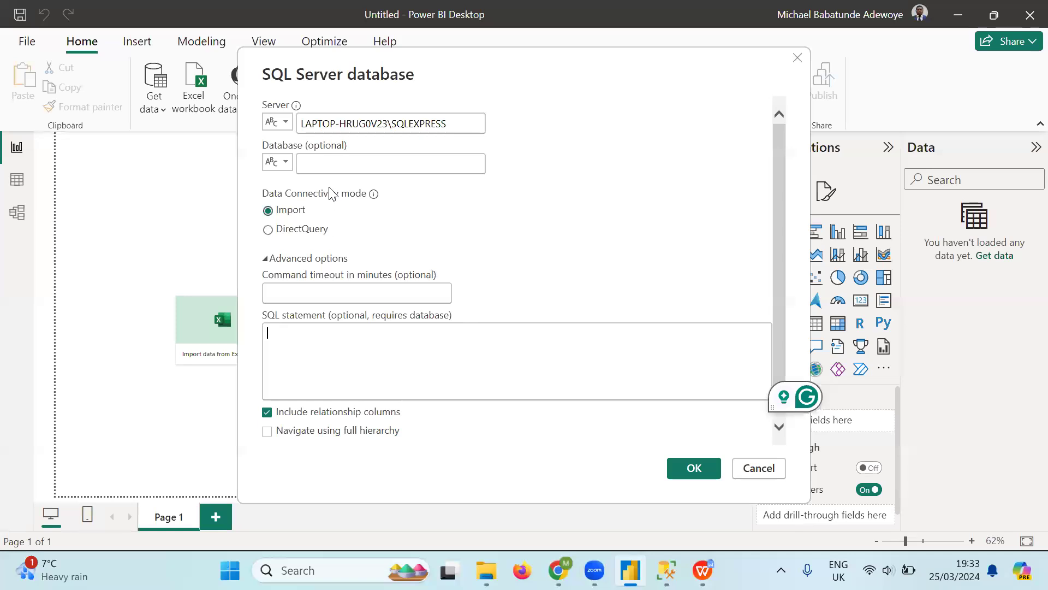
{"action": "left_click", "coordinate": [321, 162]}
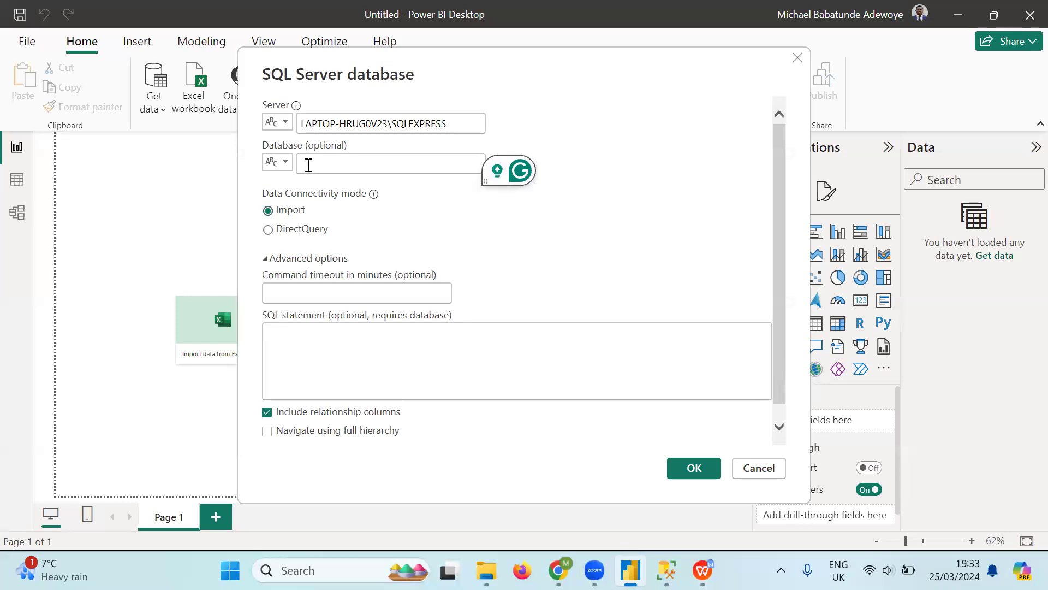
{"action": "left_click", "coordinate": [274, 329]}
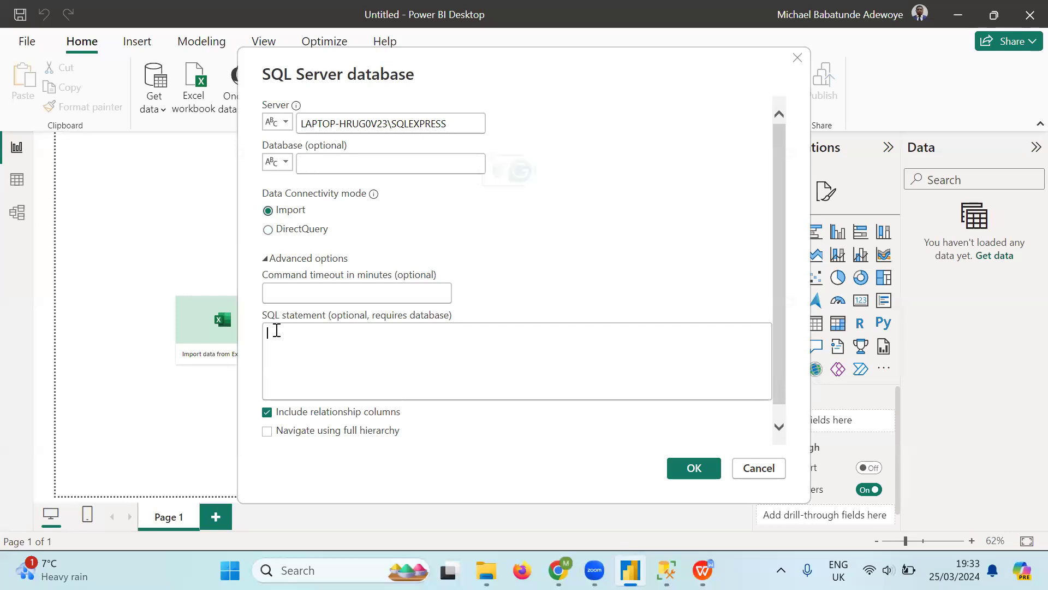
- Switch to SQL Server Management Studio, cancel the server connection dialog and copy the Febuary_Class database name
{"action": "left_click", "coordinate": [666, 571]}
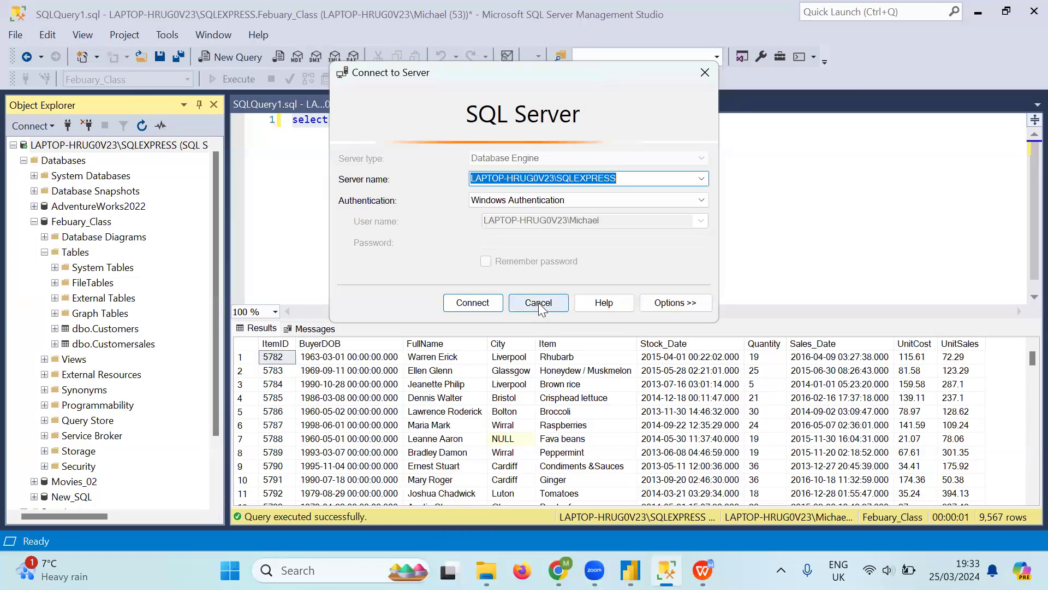
{"action": "left_click", "coordinate": [538, 306]}
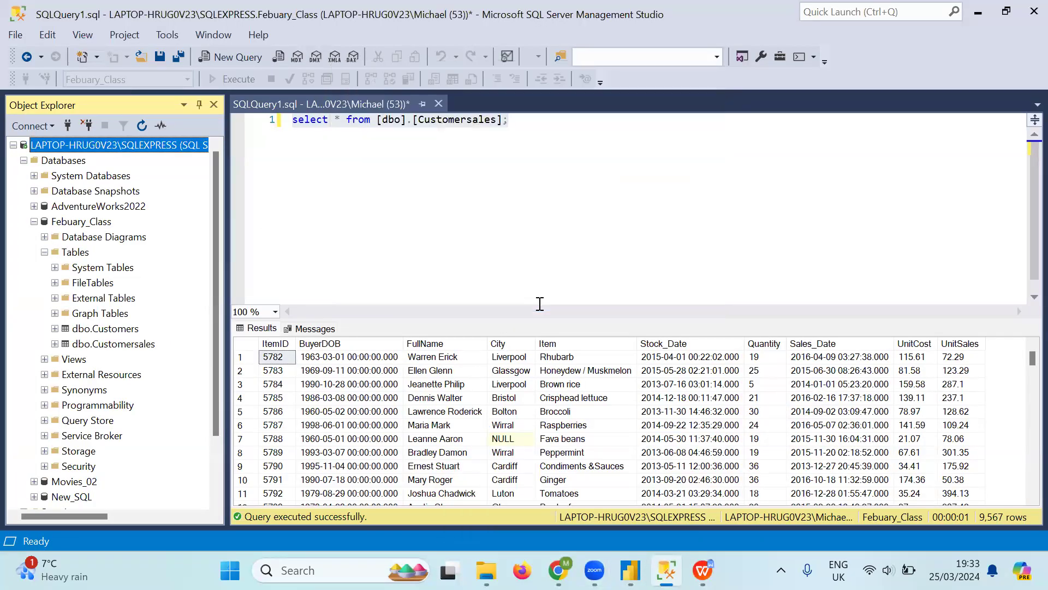
{"action": "left_click", "coordinate": [86, 223]}
{"action": "left_click", "coordinate": [87, 223]}
{"action": "key", "text": "ctrl+c"}
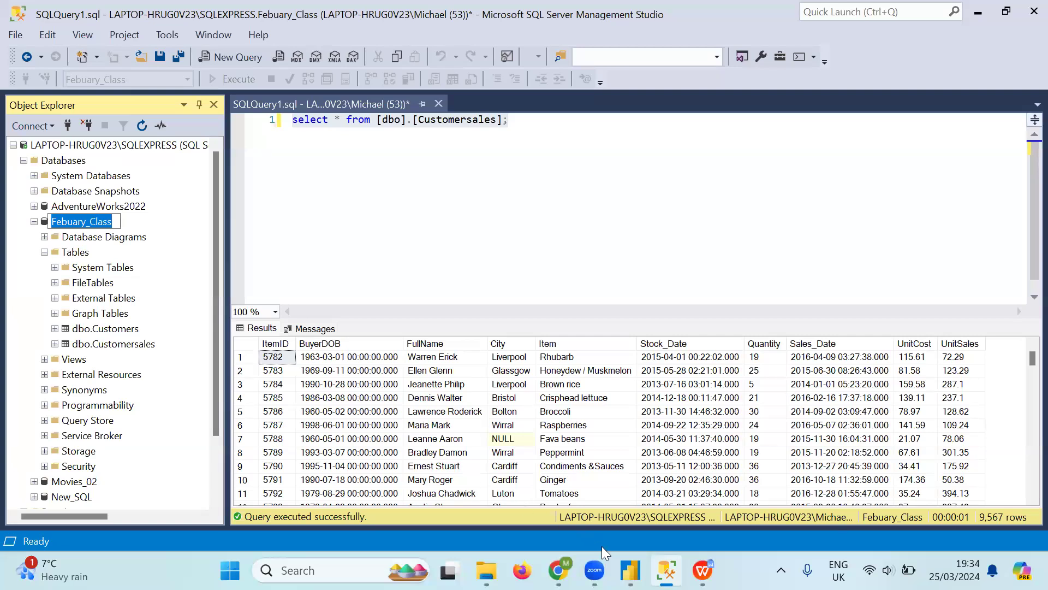
- Switch back to Power BI Desktop and set the connection's database to Febuary_Class
{"action": "mouse_move", "coordinate": [666, 570]}
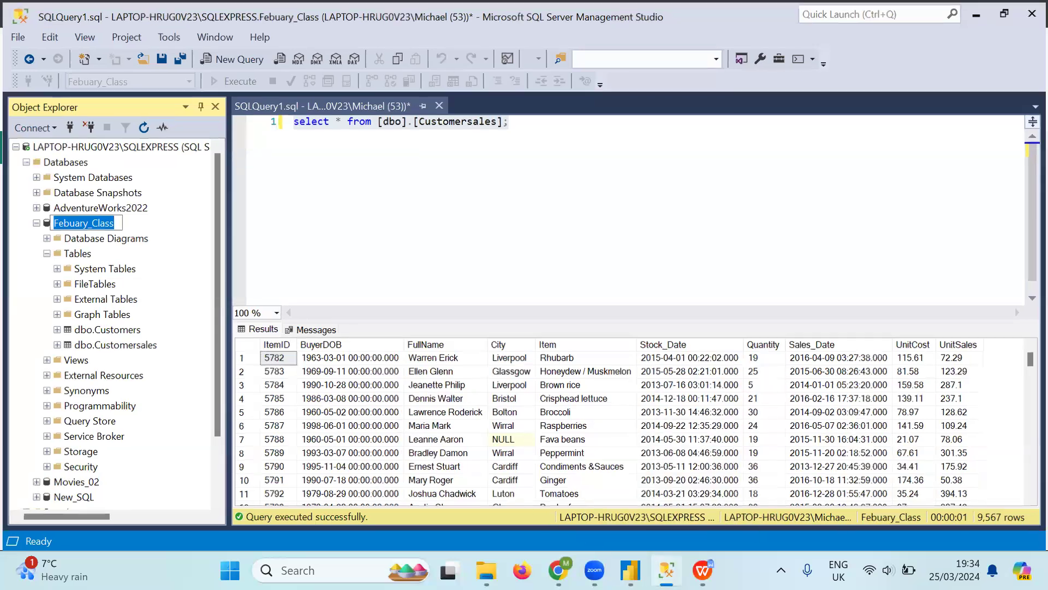
{"action": "left_click", "coordinate": [630, 570]}
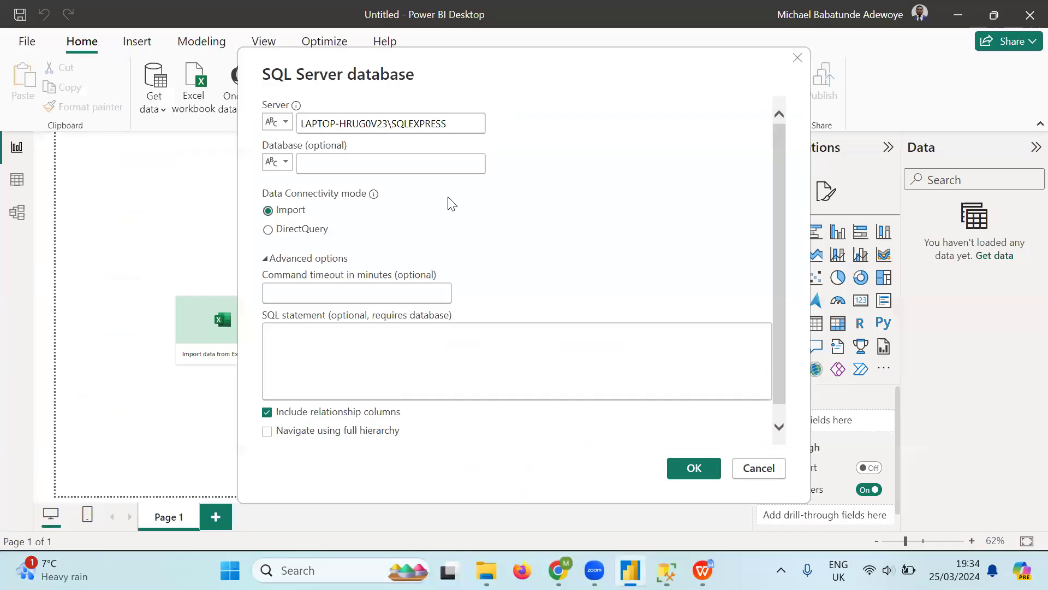
{"action": "left_click", "coordinate": [388, 163]}
{"action": "key", "text": "ctrl+v"}
{"action": "left_click", "coordinate": [490, 353]}
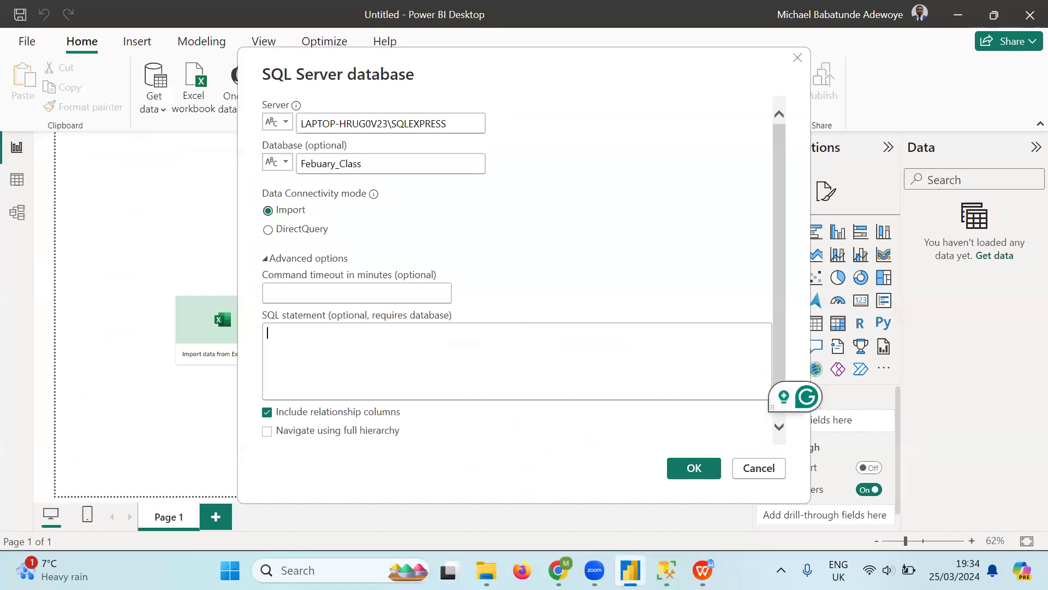
- Switch to SQL Server Management Studio and copy the query select * from [dbo].[Customersales];
{"action": "left_click", "coordinate": [666, 570]}
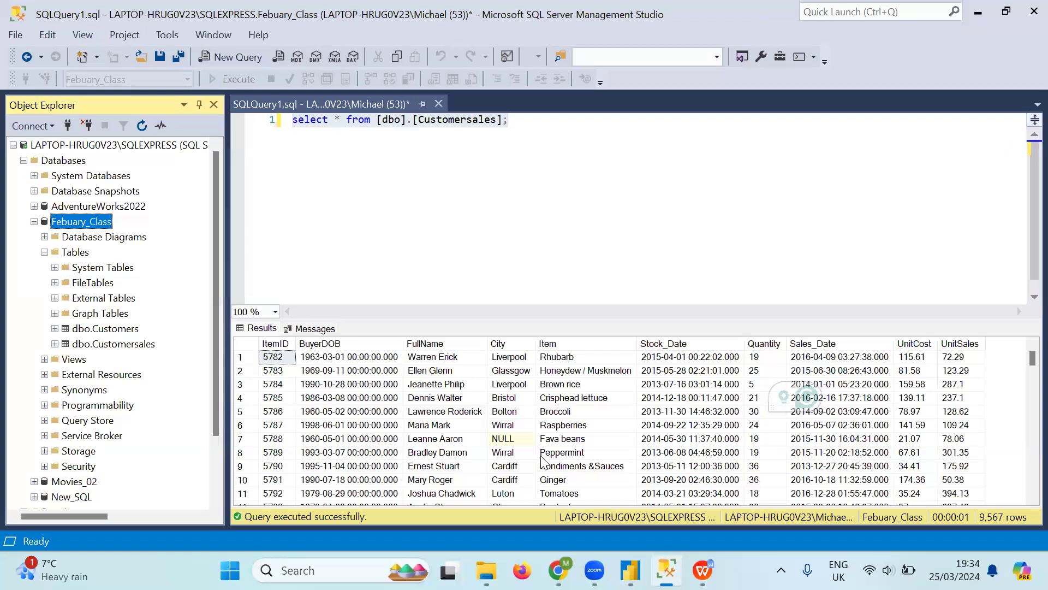
{"action": "left_click", "coordinate": [336, 158]}
{"action": "left_click_drag", "start_coordinate": [542, 125], "coordinate": [274, 127]}
{"action": "key", "text": "ctrl+c"}
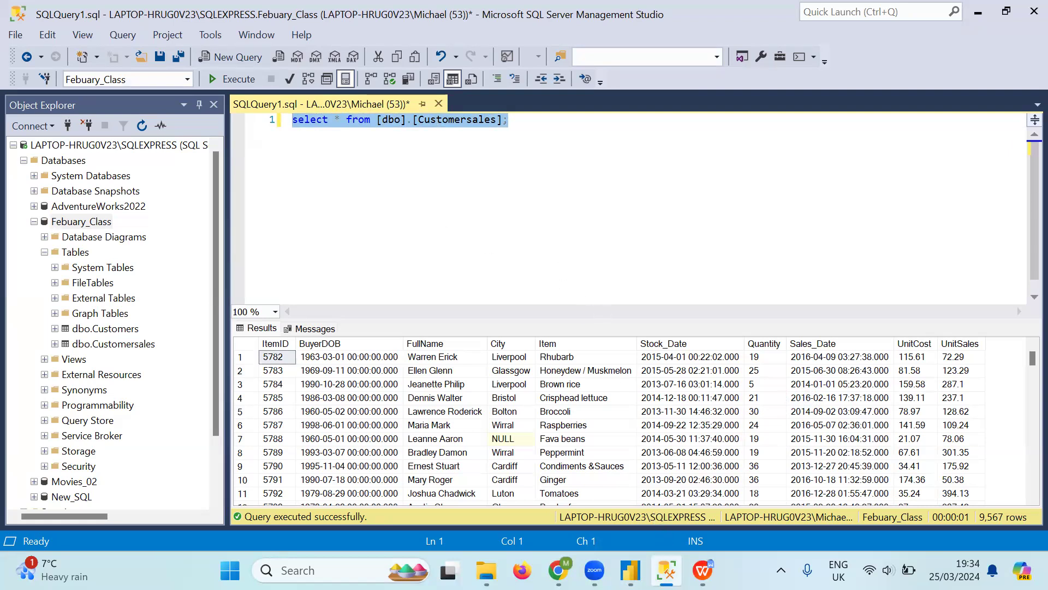
{"action": "left_click", "coordinate": [630, 570]}
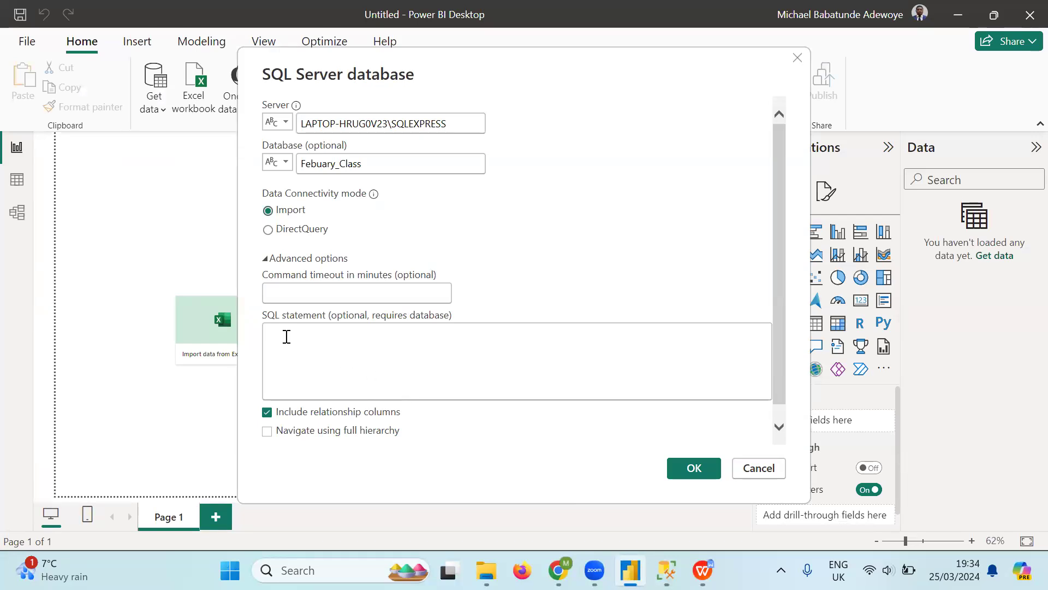
{"action": "type", "text": "Febuary_Class"}
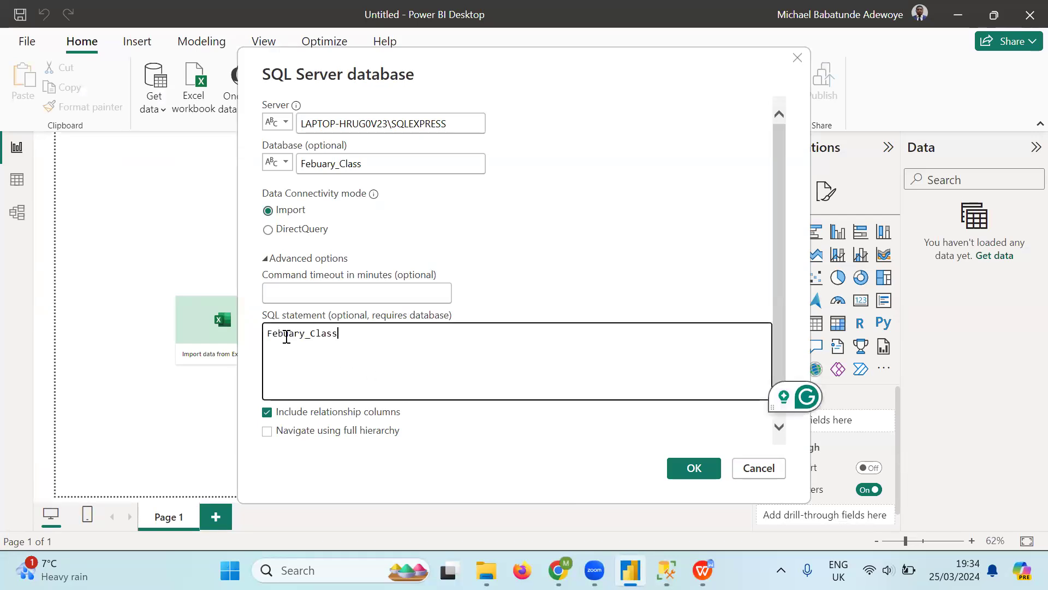
{"action": "key", "text": "BackSpace"}
{"action": "key", "text": "BackSpace"}
{"action": "key", "text": "BackSpace"}
{"action": "key", "text": "BackSpace"}
{"action": "key", "text": "BackSpace"}
{"action": "key", "text": "BackSpace"}
{"action": "key", "text": "BackSpace"}
{"action": "key", "text": "BackSpace"}
{"action": "key", "text": "BackSpace"}
{"action": "key", "text": "BackSpace"}
{"action": "key", "text": "BackSpace"}
{"action": "key", "text": "BackSpace"}
{"action": "key", "text": "BackSpace"}
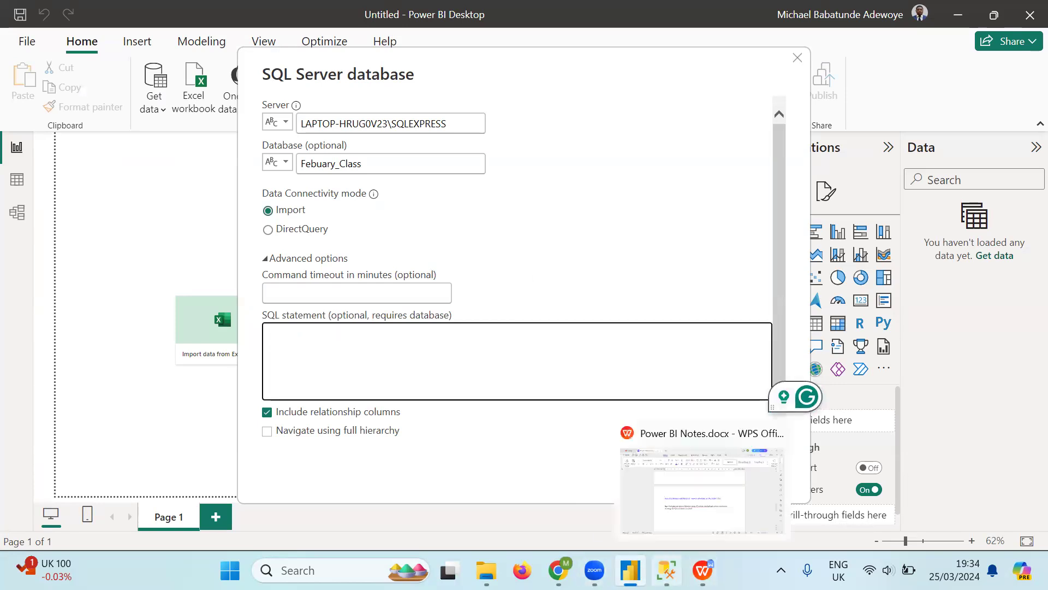
- Recopy the selected Customersales query from Management Studio and paste it in Power BI Desktop as the connection's SQL statement
{"action": "left_click", "coordinate": [666, 570]}
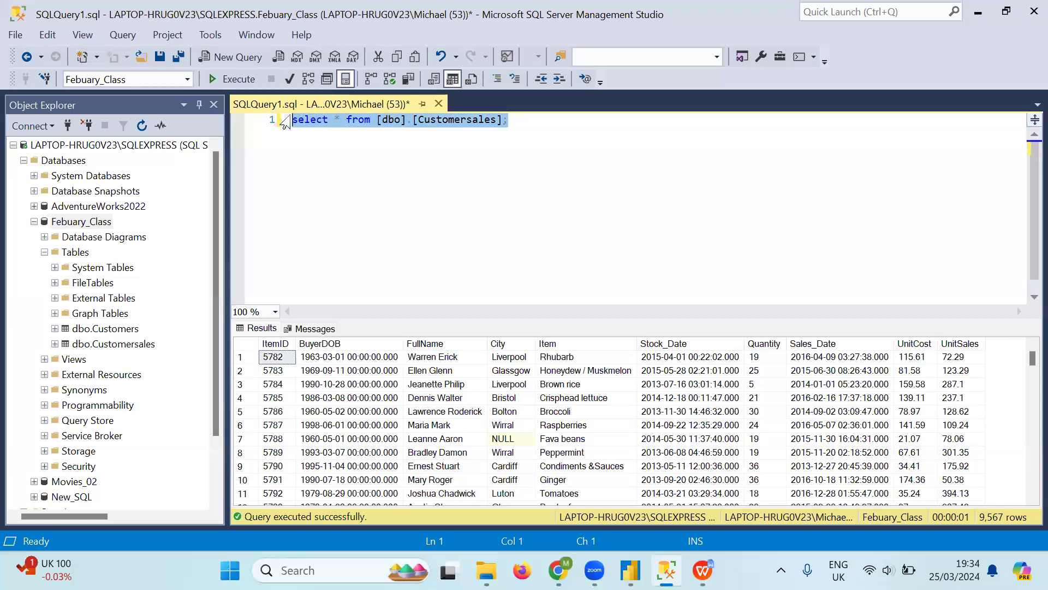
{"action": "left_click", "coordinate": [631, 570]}
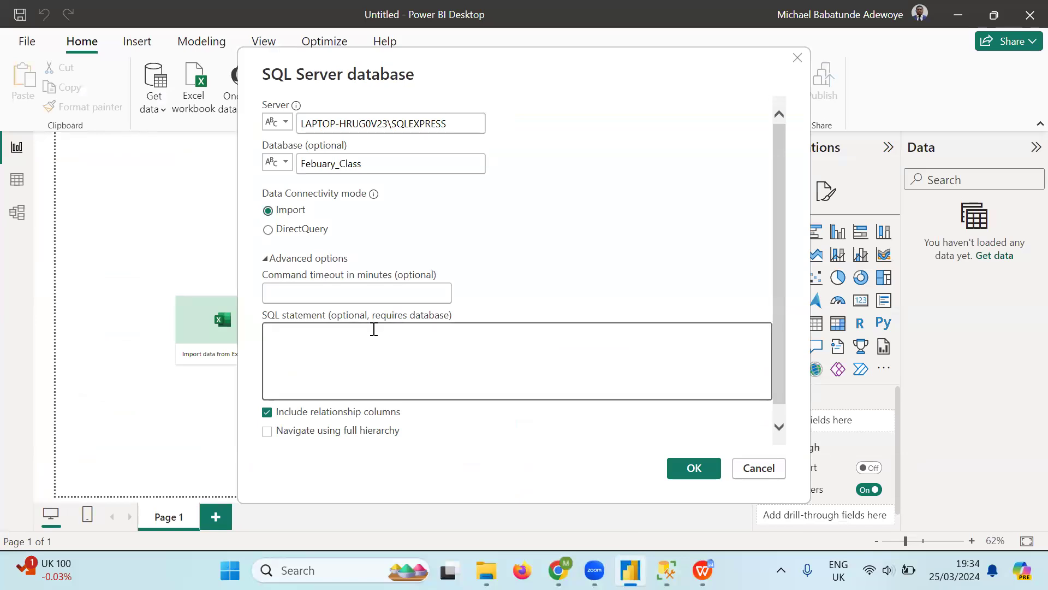
{"action": "key", "text": "ctrl+v"}
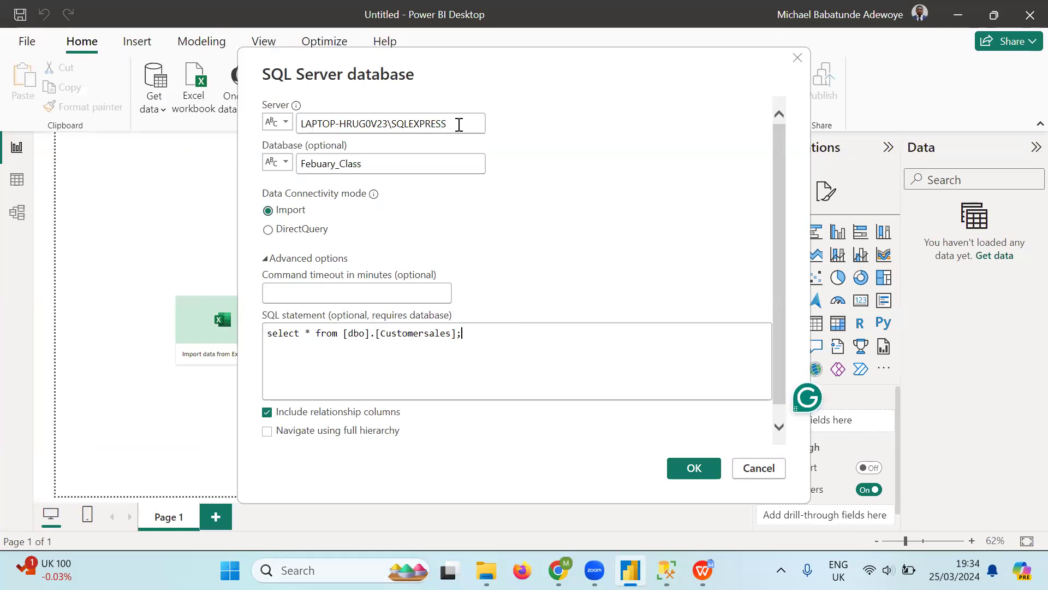
- Submit the SQL Server connection and load the previewed query data into the report
{"action": "left_click", "coordinate": [701, 468]}
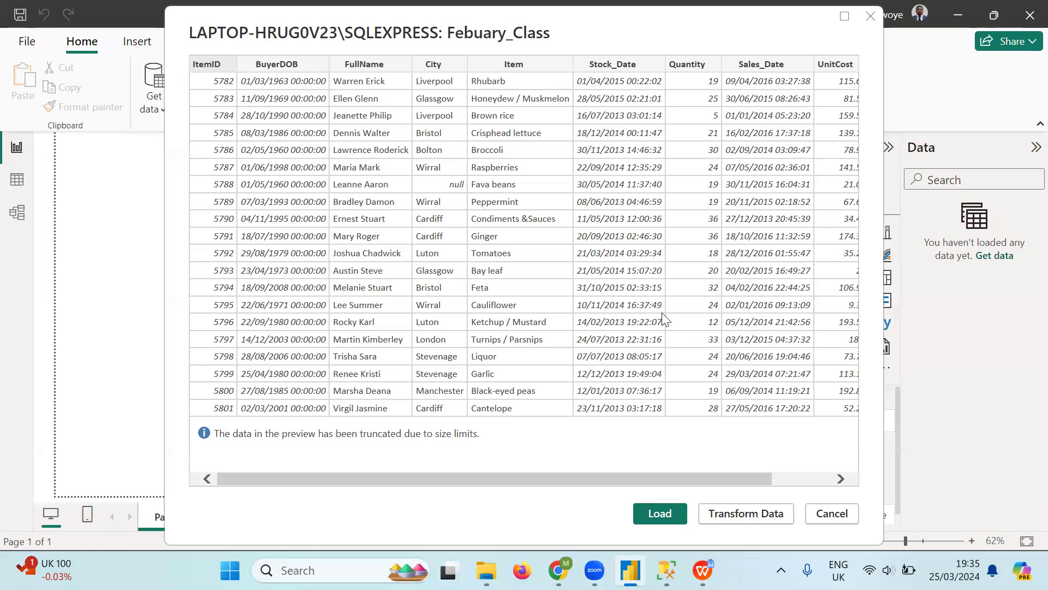
{"action": "left_click_drag", "start_coordinate": [730, 473], "coordinate": [639, 474]}
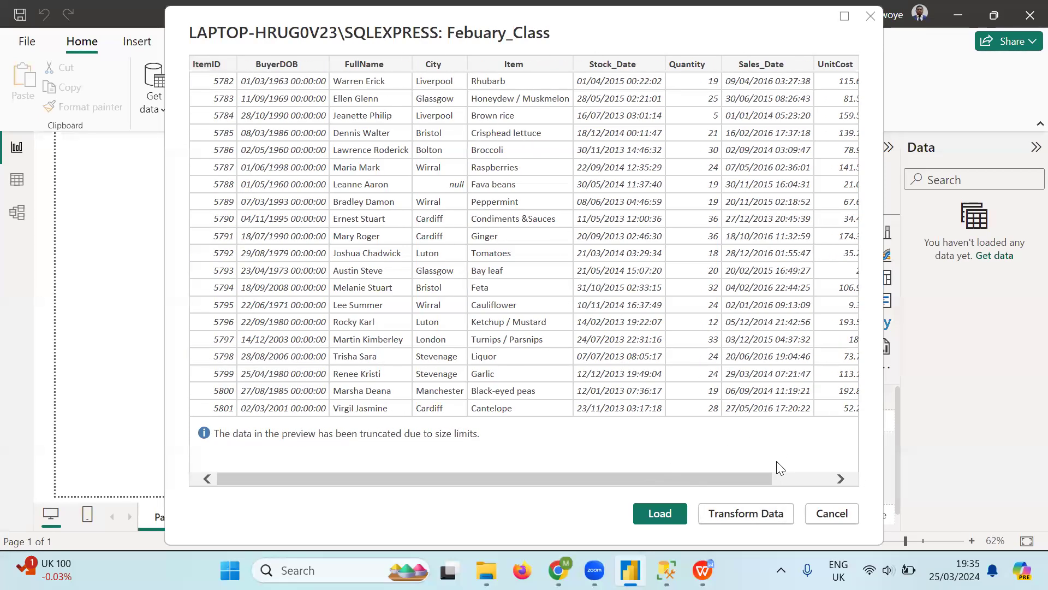
{"action": "left_click", "coordinate": [660, 513]}
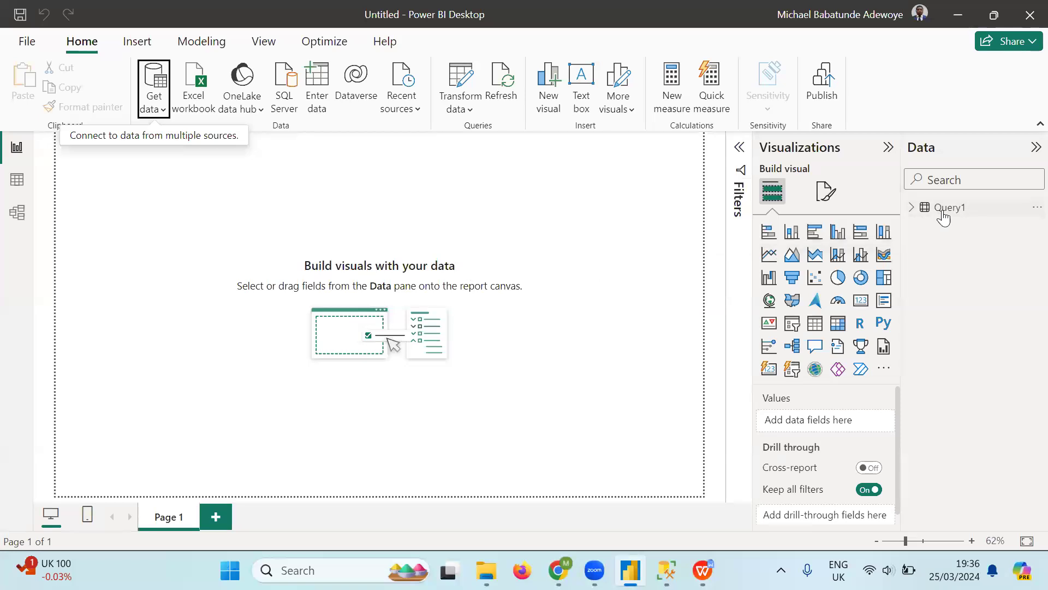
- Browse the rows of the imported Query1 table in Table view, and return to Report view
{"action": "left_click", "coordinate": [16, 182]}
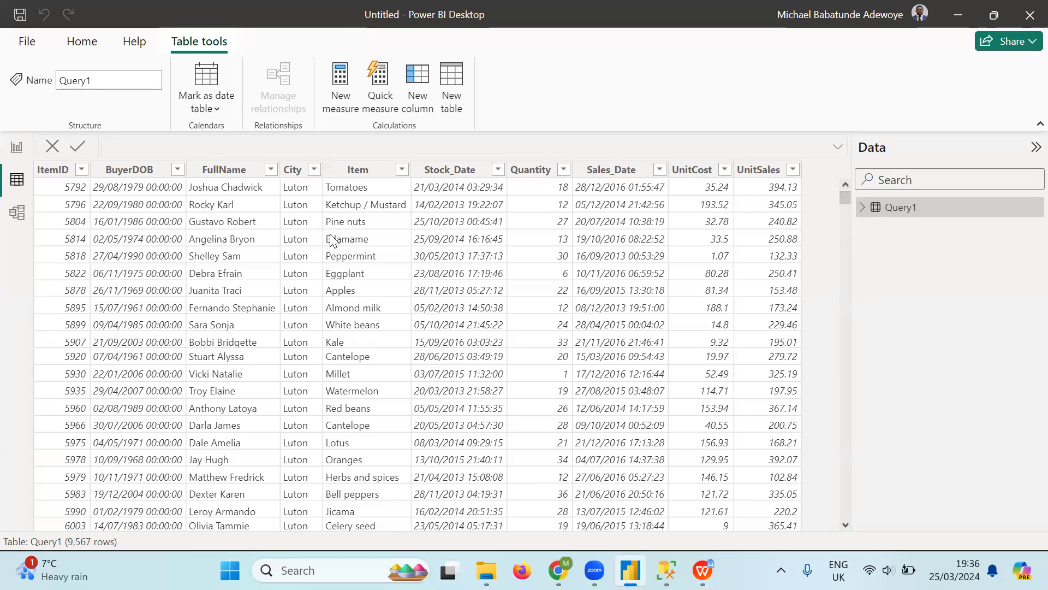
{"action": "scroll", "coordinate": [163, 278], "scroll_direction": "down", "scroll_amount": 15}
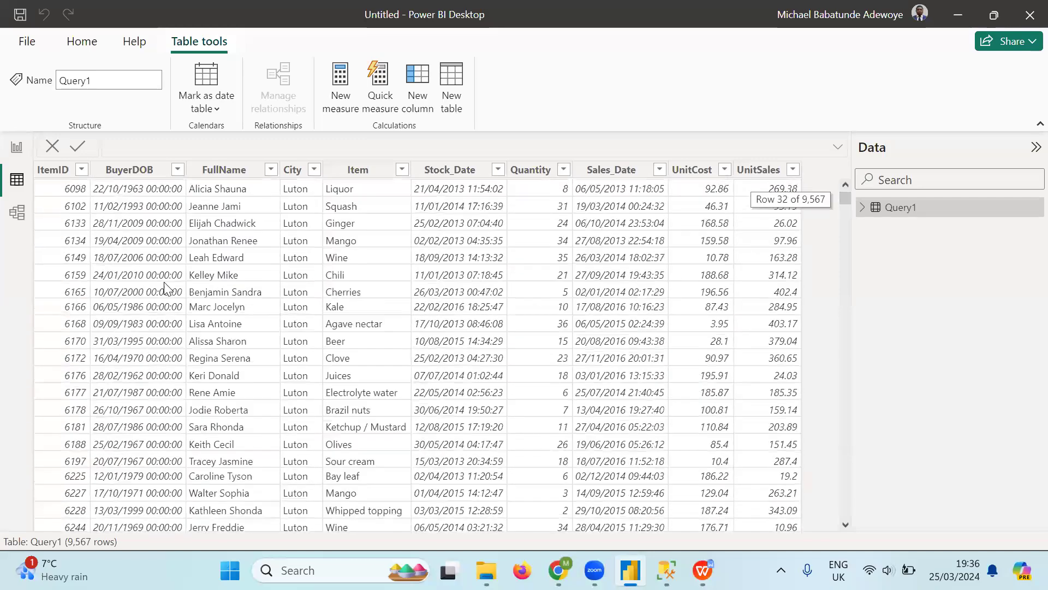
{"action": "scroll", "coordinate": [166, 310], "scroll_direction": "down", "scroll_amount": 10}
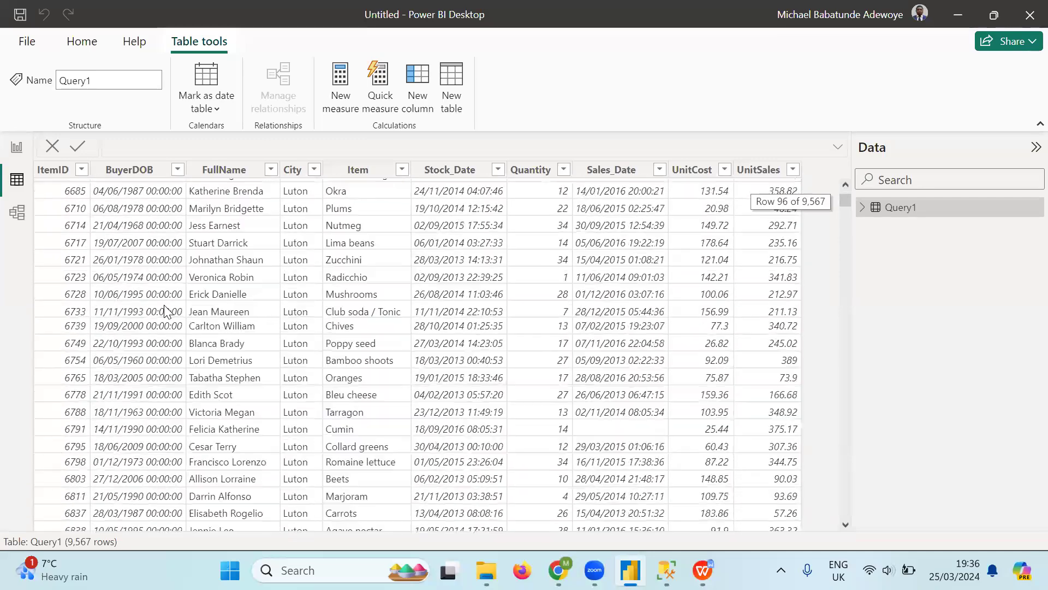
{"action": "scroll", "coordinate": [164, 311], "scroll_direction": "up", "scroll_amount": 20}
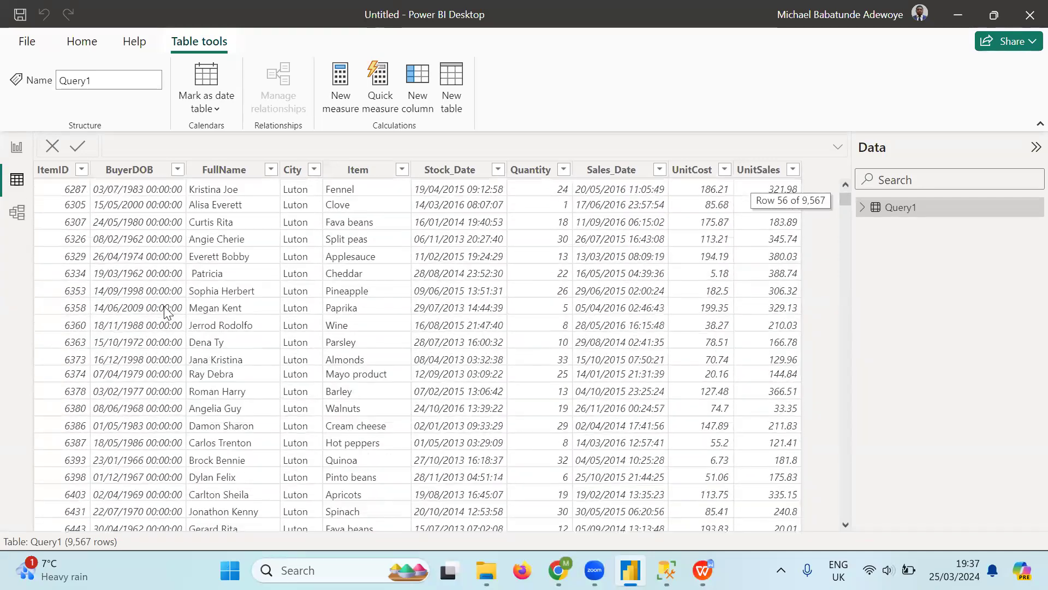
{"action": "scroll", "coordinate": [166, 314], "scroll_direction": "up", "scroll_amount": 2}
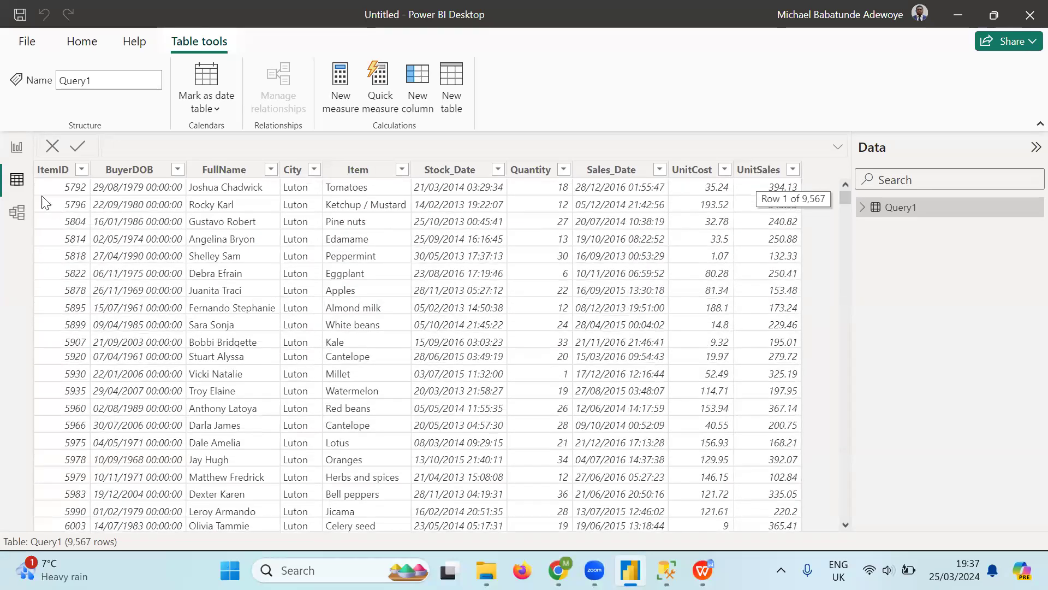
{"action": "left_click", "coordinate": [17, 153]}
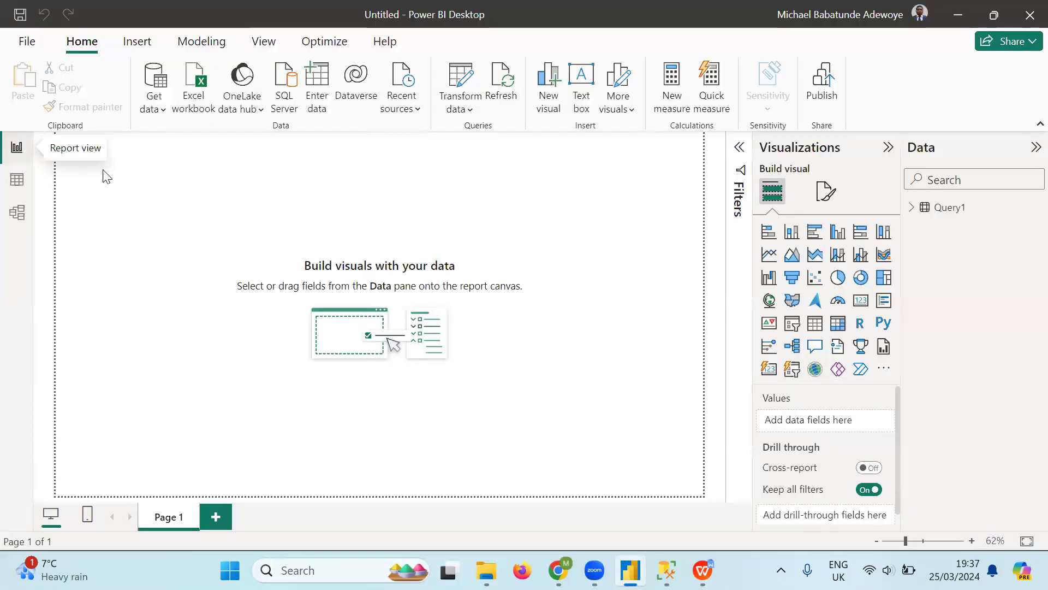
- Add a clustered column chart with City on the X-axis and Quantity on the Y-axis, enlarged across most of the page
{"action": "left_click", "coordinate": [838, 234]}
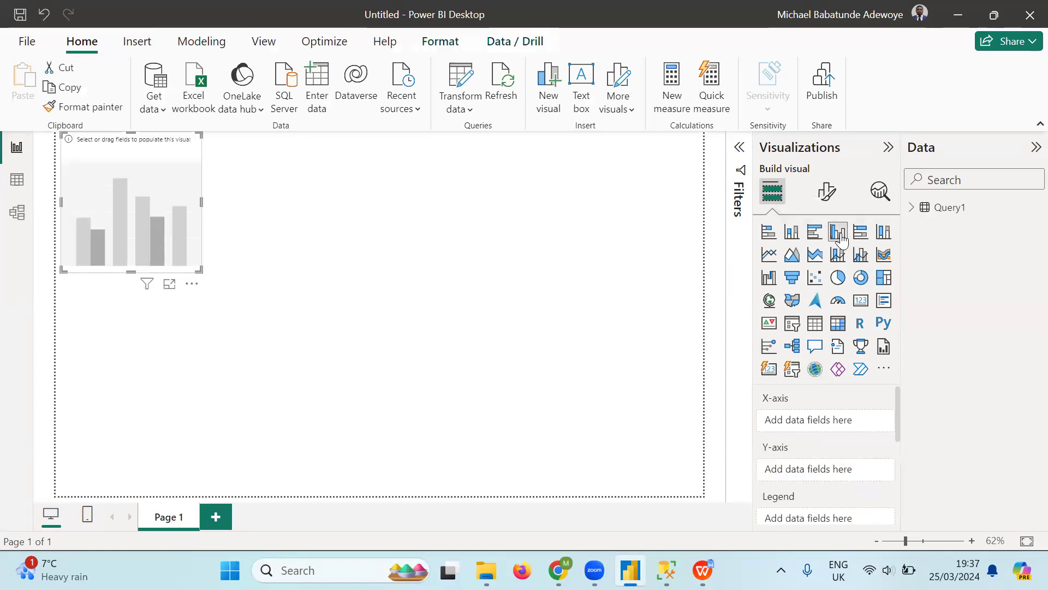
{"action": "left_click_drag", "start_coordinate": [200, 268], "coordinate": [447, 376]}
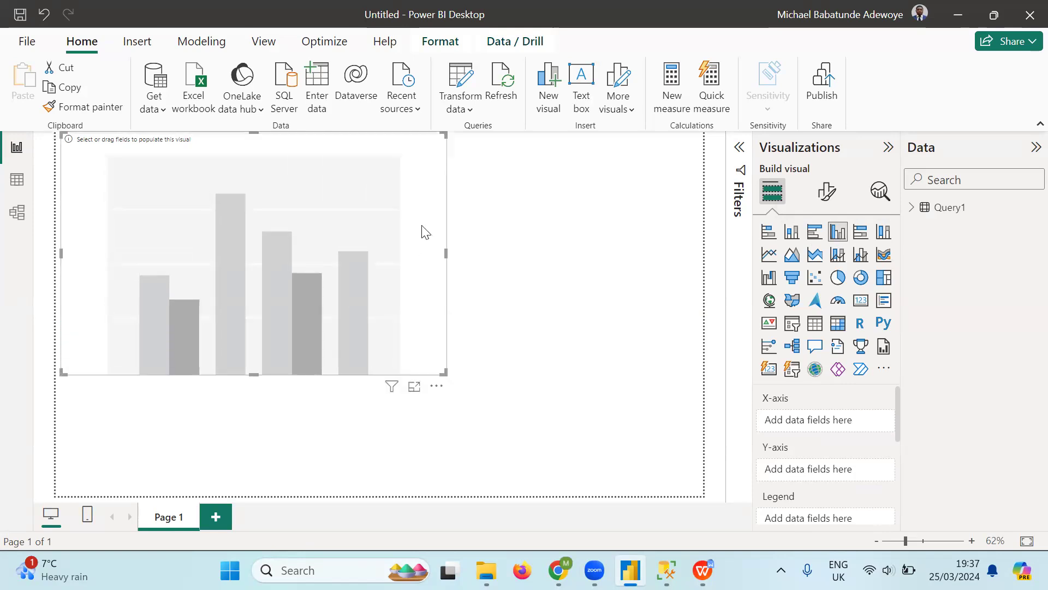
{"action": "left_click", "coordinate": [911, 208]}
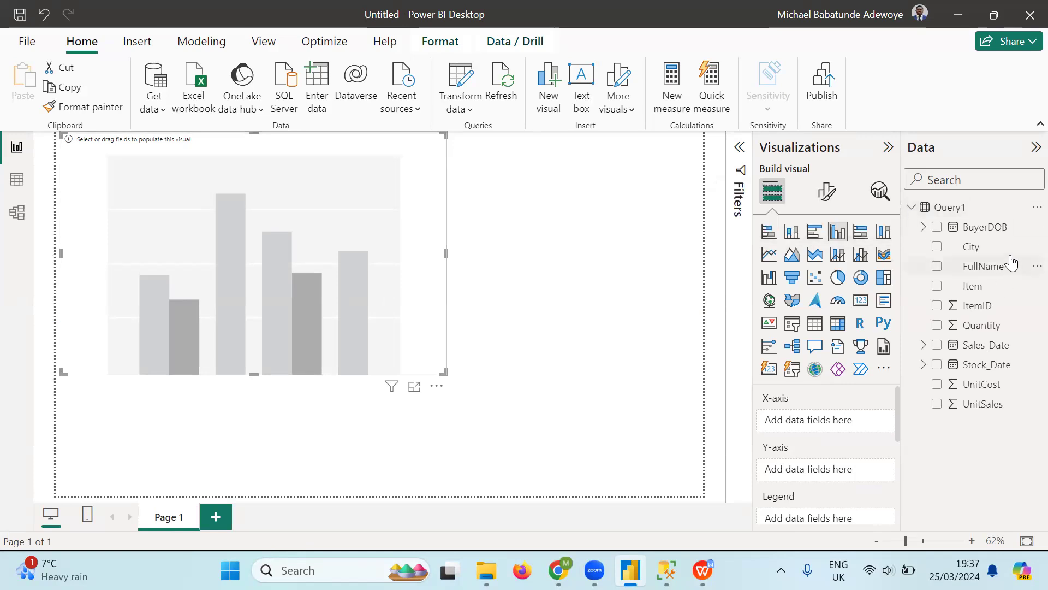
{"action": "left_click_drag", "start_coordinate": [970, 250], "coordinate": [835, 426]}
{"action": "left_click_drag", "start_coordinate": [988, 325], "coordinate": [835, 477]}
{"action": "left_click_drag", "start_coordinate": [443, 369], "coordinate": [612, 416]}
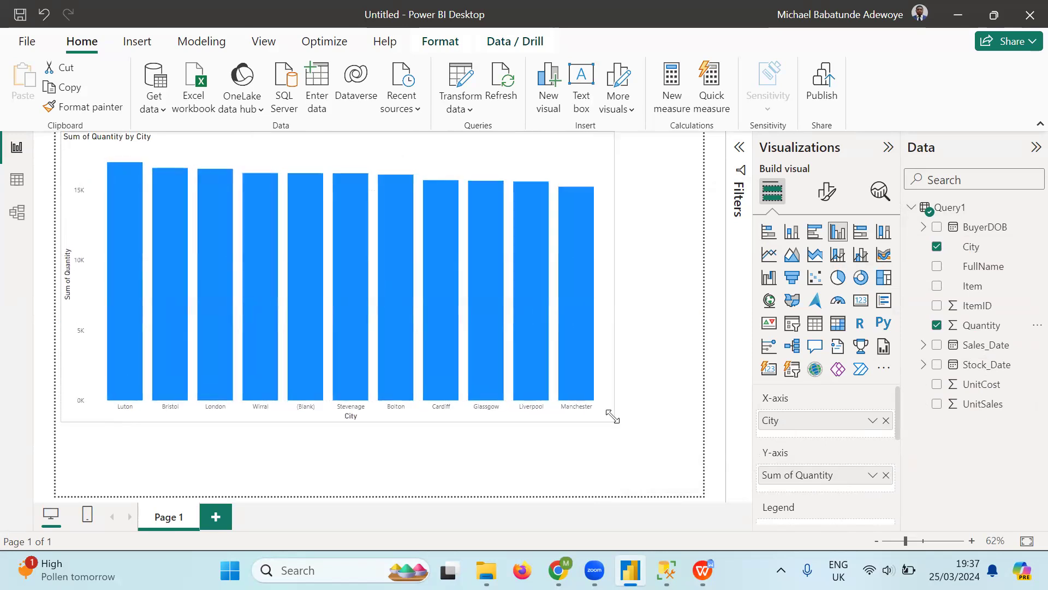
{"action": "left_click", "coordinate": [678, 327]}
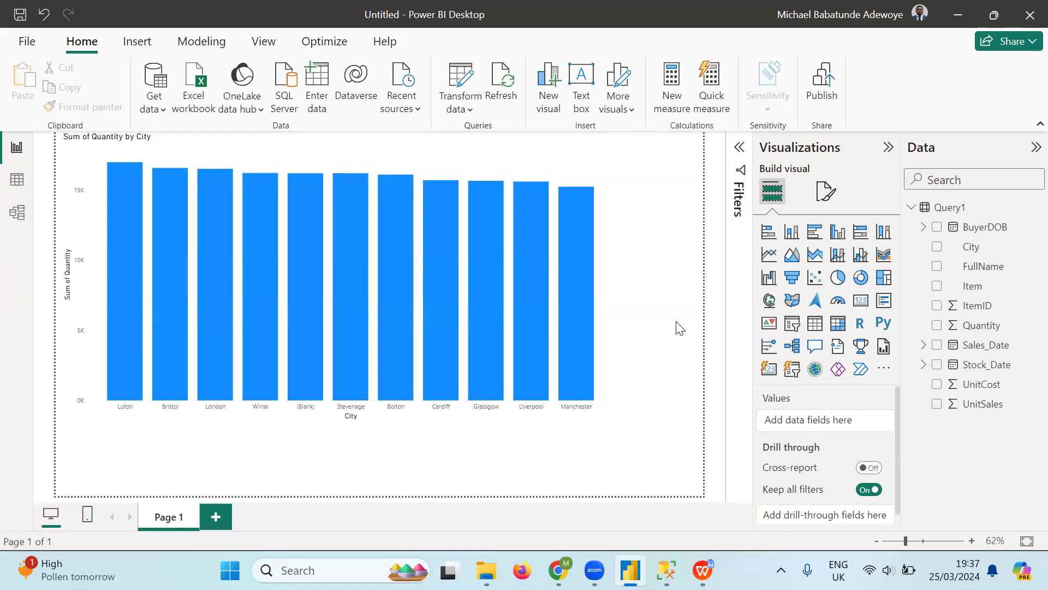
- Rename the Query1 table as CustomerSales
{"action": "left_click", "coordinate": [950, 208]}
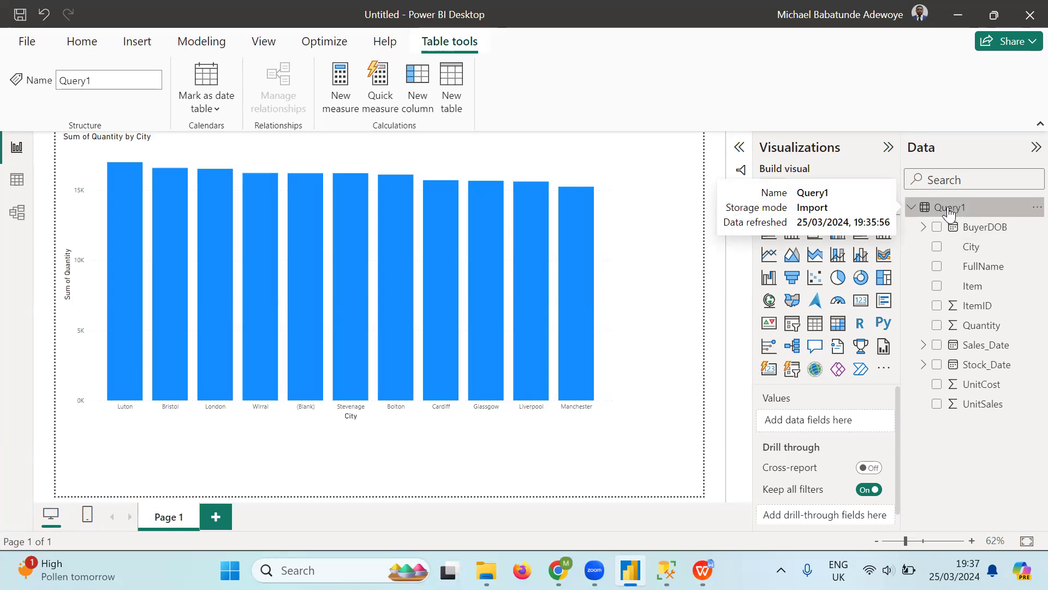
{"action": "left_click", "coordinate": [1024, 209]}
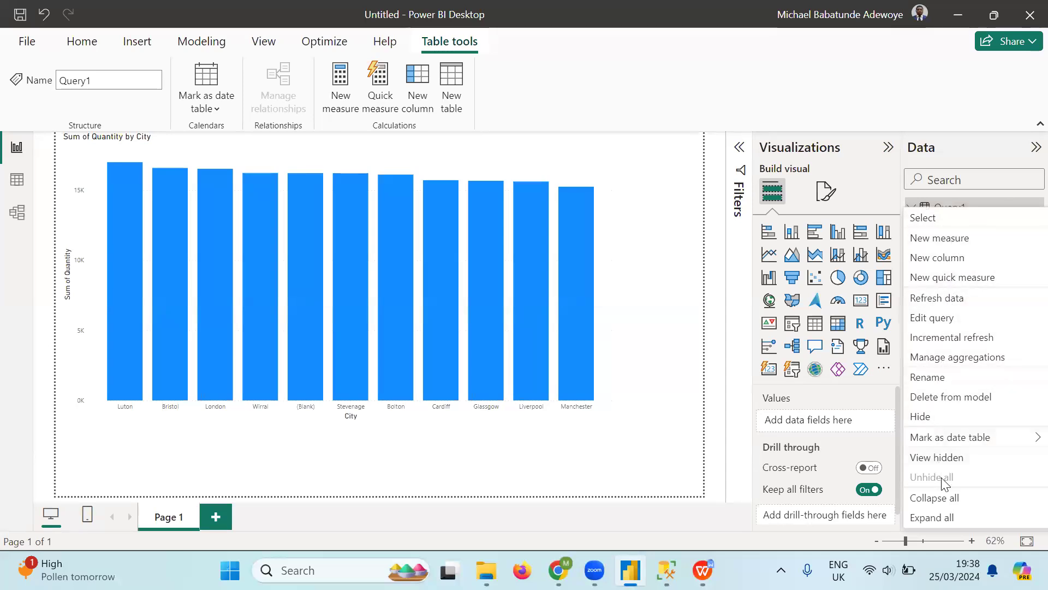
{"action": "left_click", "coordinate": [928, 379]}
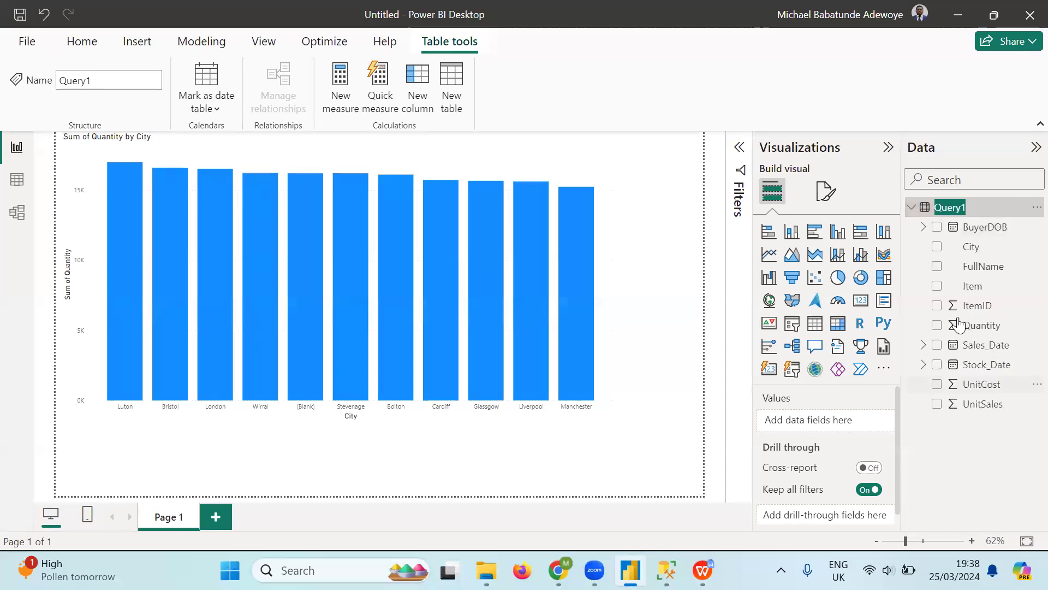
{"action": "type", "text": "Cuso"}
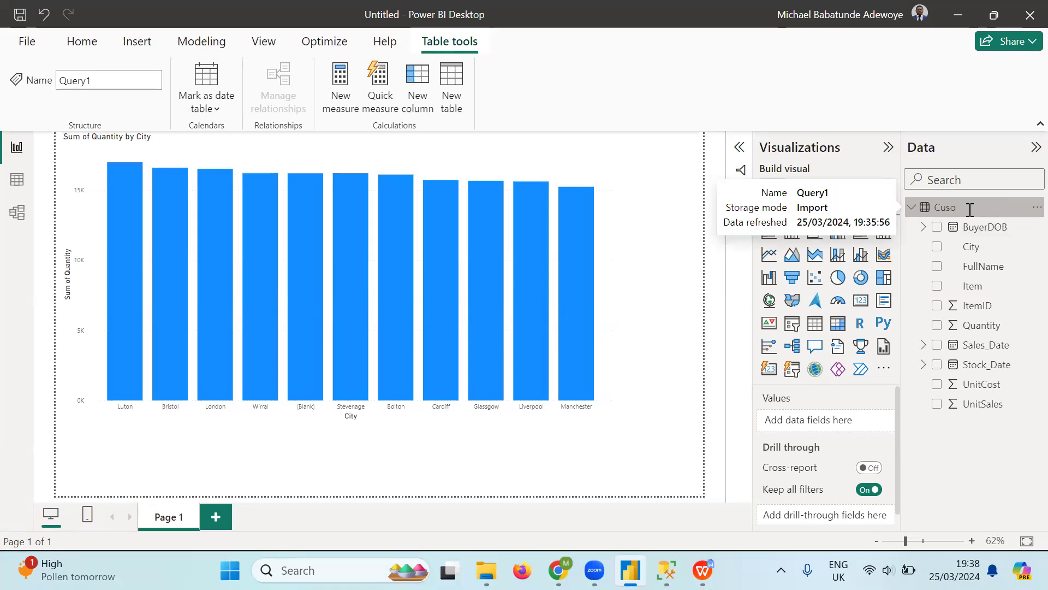
{"action": "key", "text": "BackSpace"}
{"action": "type", "text": "tomerSals"}
{"action": "key", "text": "BackSpace"}
{"action": "type", "text": "es"}
{"action": "key", "text": "Return"}
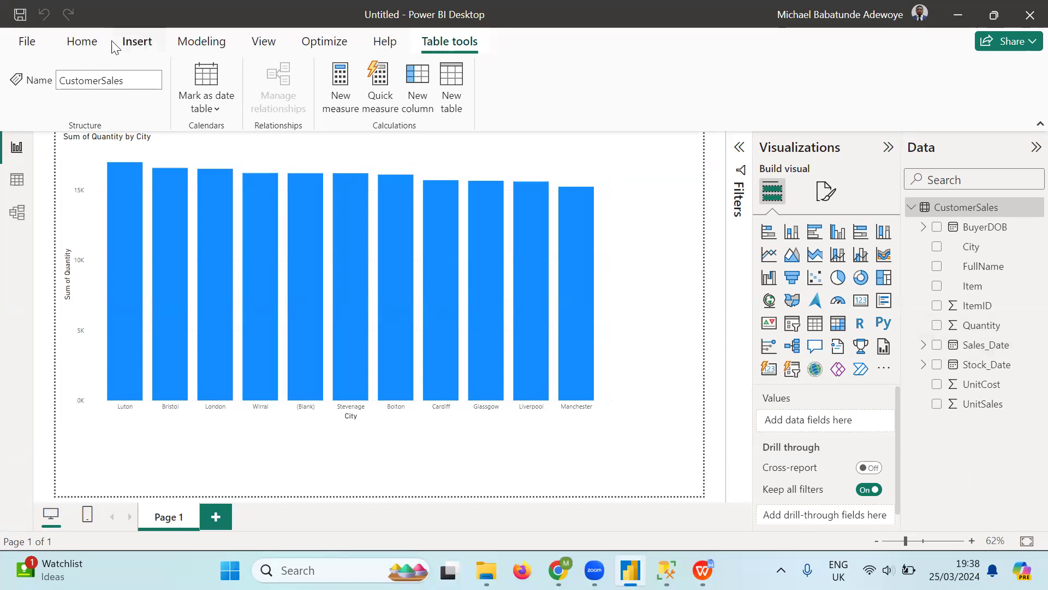
- Collapse the CustomerSales table's field list and select the column chart
{"action": "left_click", "coordinate": [87, 44]}
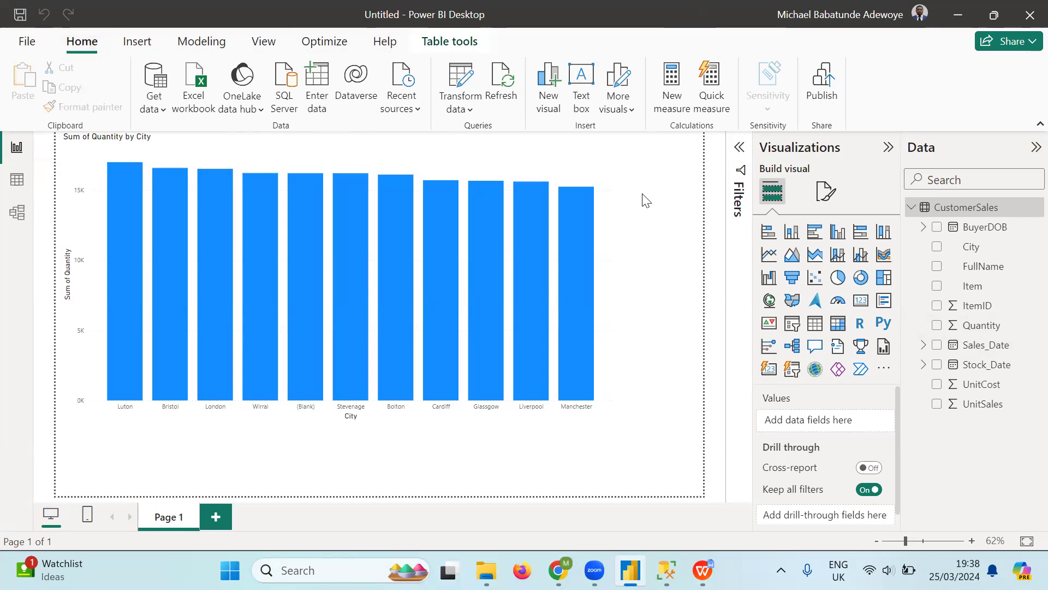
{"action": "left_click", "coordinate": [911, 208]}
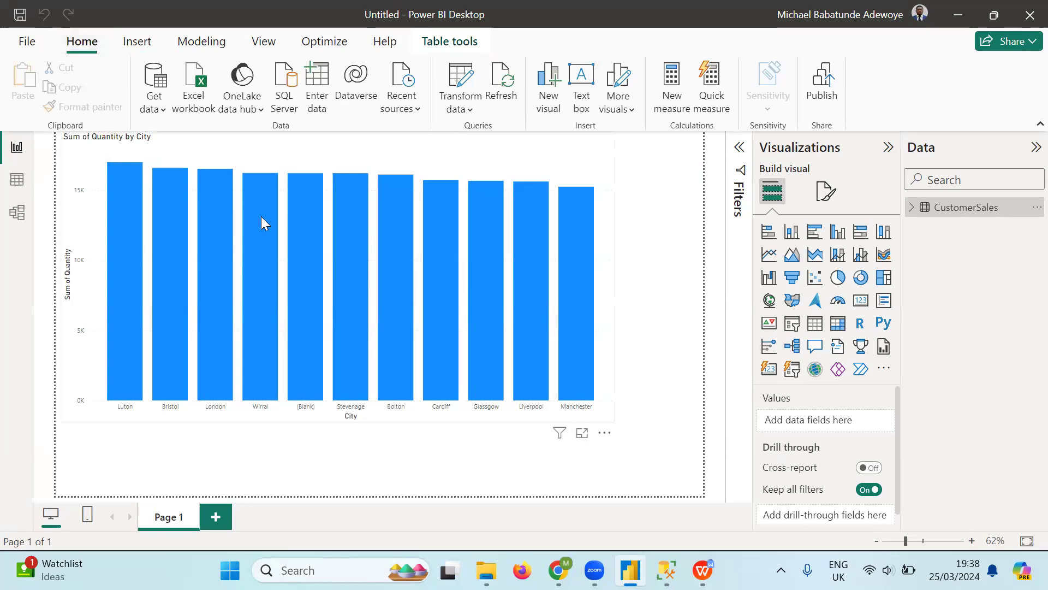
{"action": "mouse_move", "coordinate": [261, 217]}
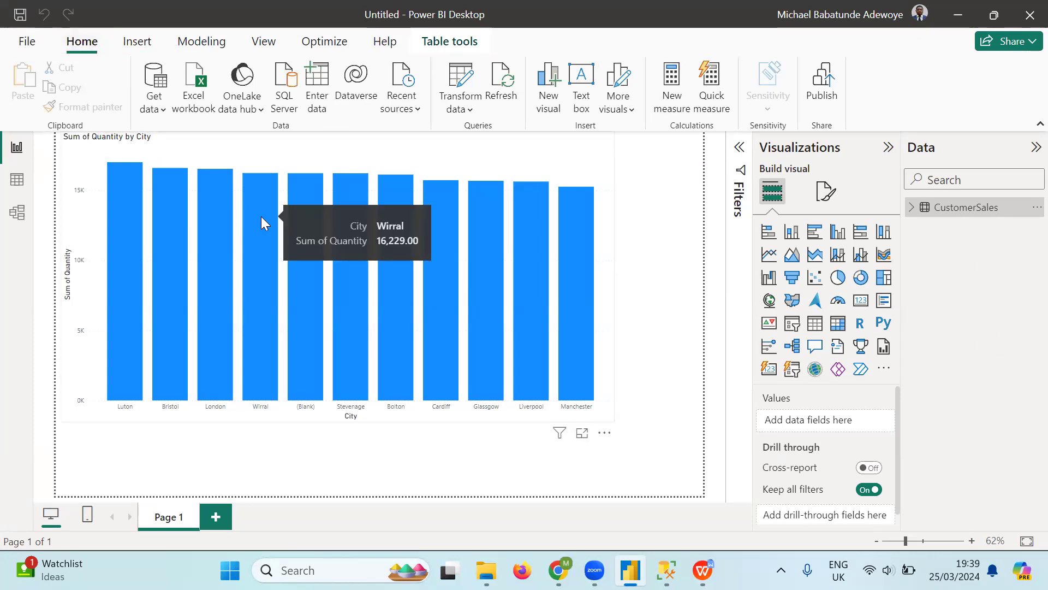
{"action": "left_click", "coordinate": [528, 168]}
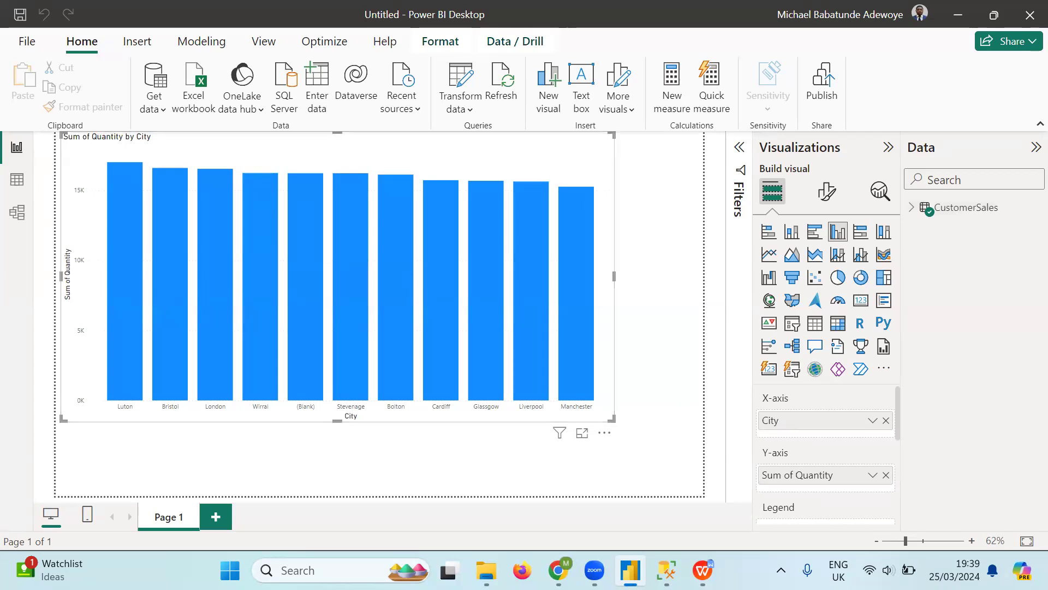
- Switch to Power BI Notes.docx in WPS Office and copy the Wikipedia link to the list of research universities in the United States
{"action": "mouse_move", "coordinate": [558, 570]}
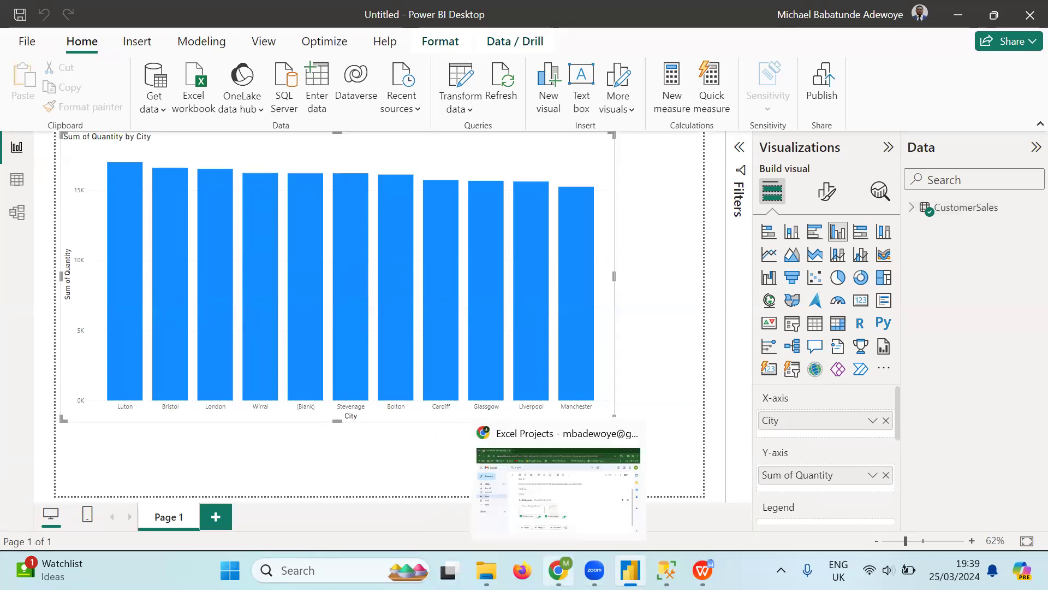
{"action": "mouse_move", "coordinate": [703, 570]}
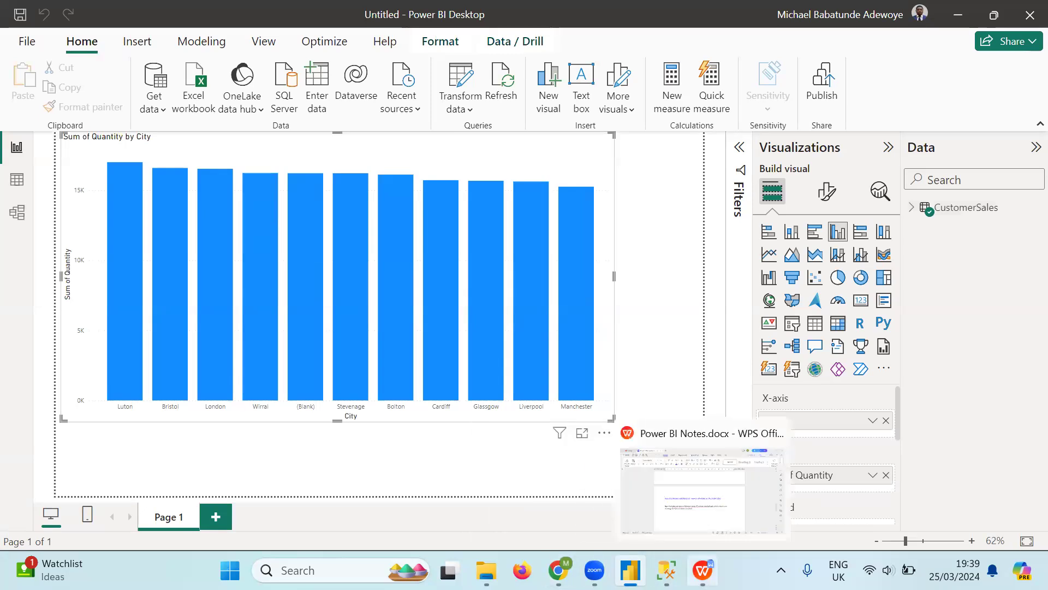
{"action": "left_click", "coordinate": [702, 480]}
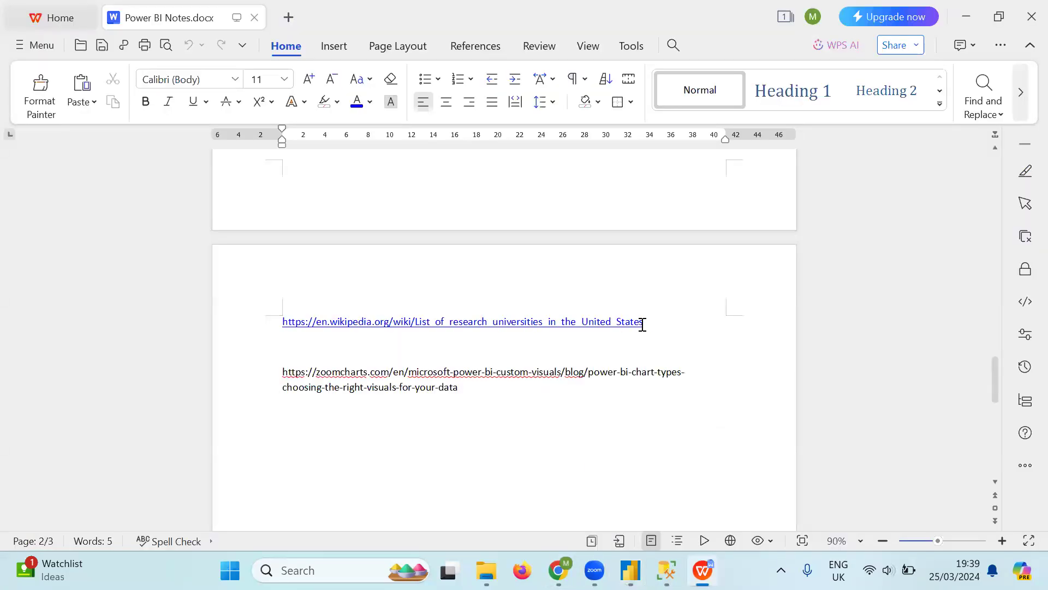
{"action": "left_click_drag", "start_coordinate": [644, 322], "coordinate": [281, 316]}
{"action": "key", "text": "ctrl+c"}
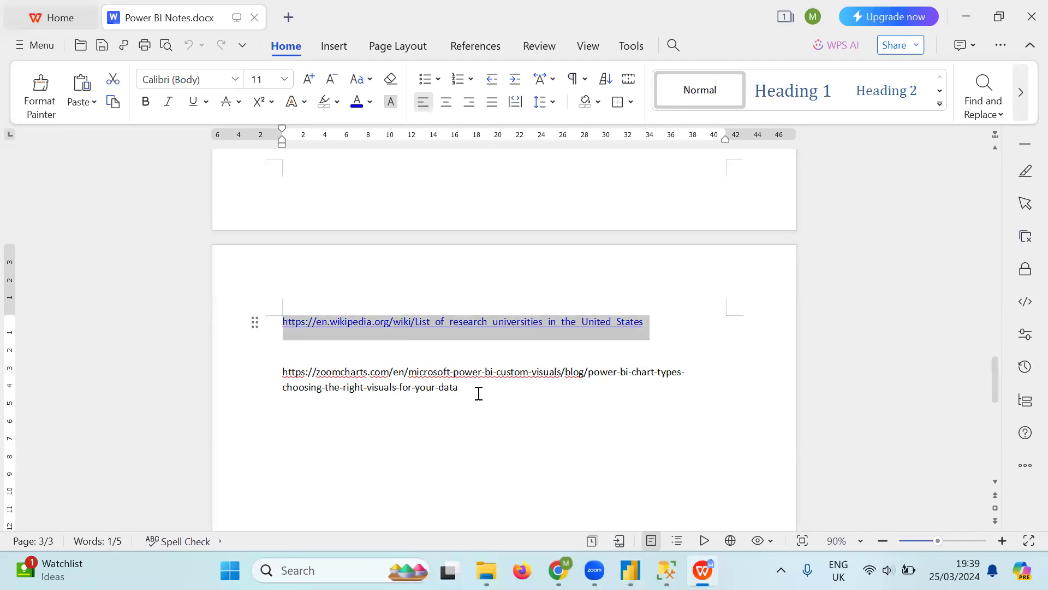
- Switch to Chrome and open the copied Wikipedia link to the list of research universities in a new tab
{"action": "mouse_move", "coordinate": [558, 570]}
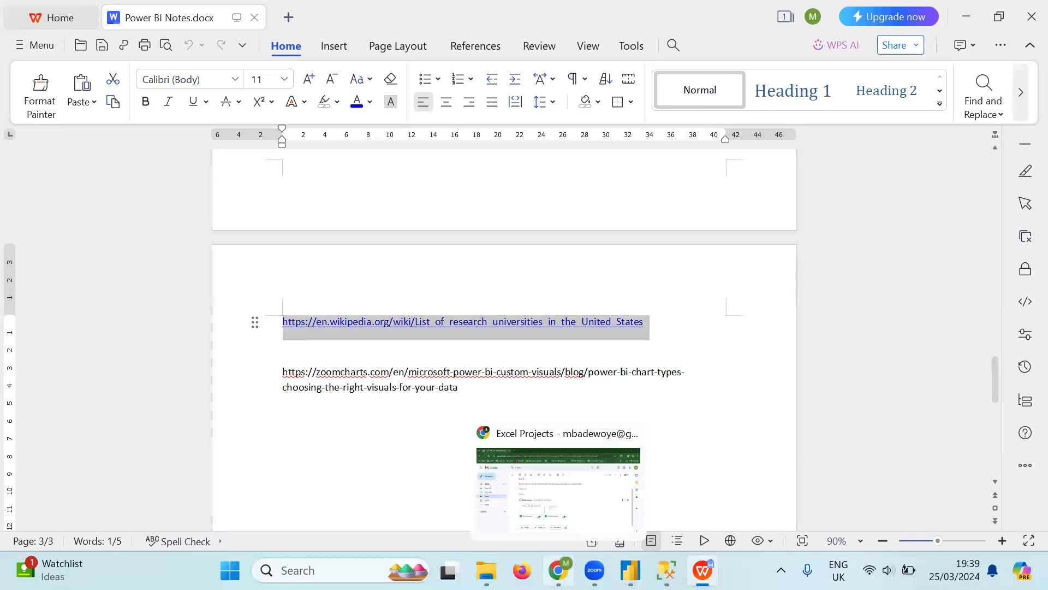
{"action": "left_click", "coordinate": [558, 571]}
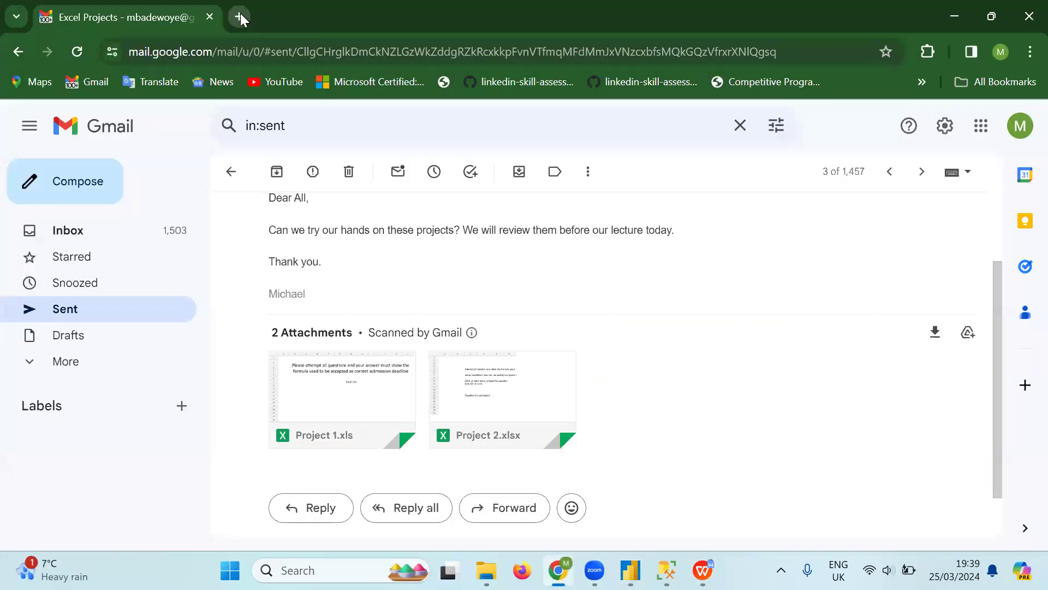
{"action": "left_click", "coordinate": [238, 17]}
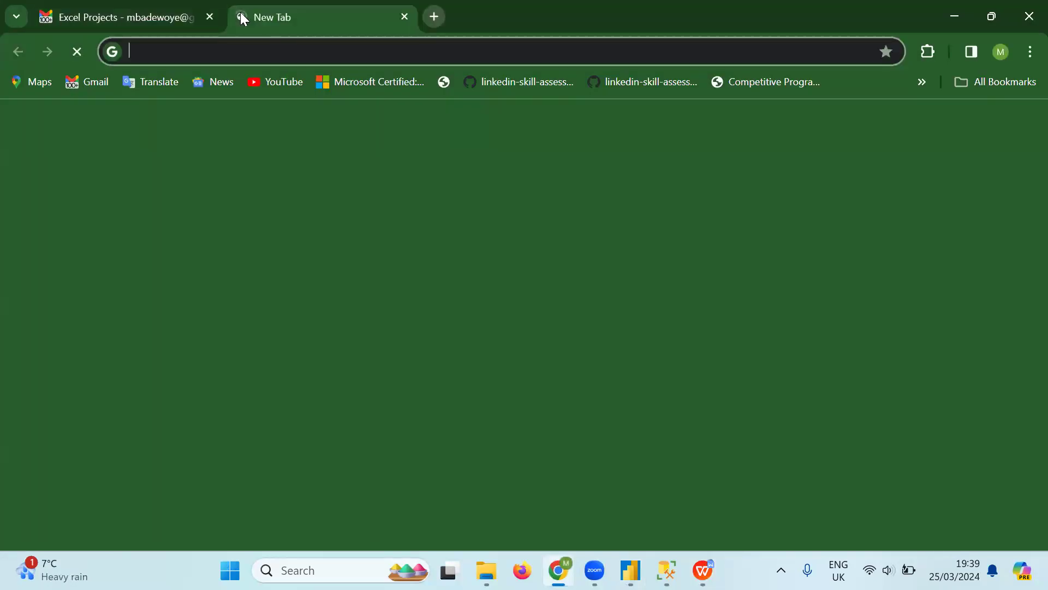
{"action": "left_click", "coordinate": [314, 57]}
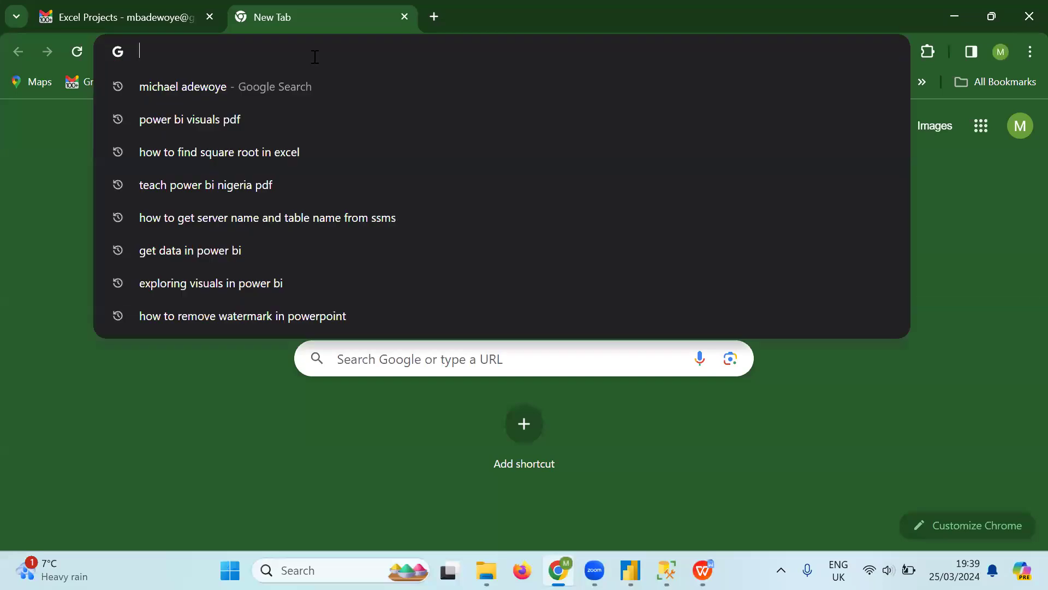
{"action": "key", "text": "ctrl+v"}
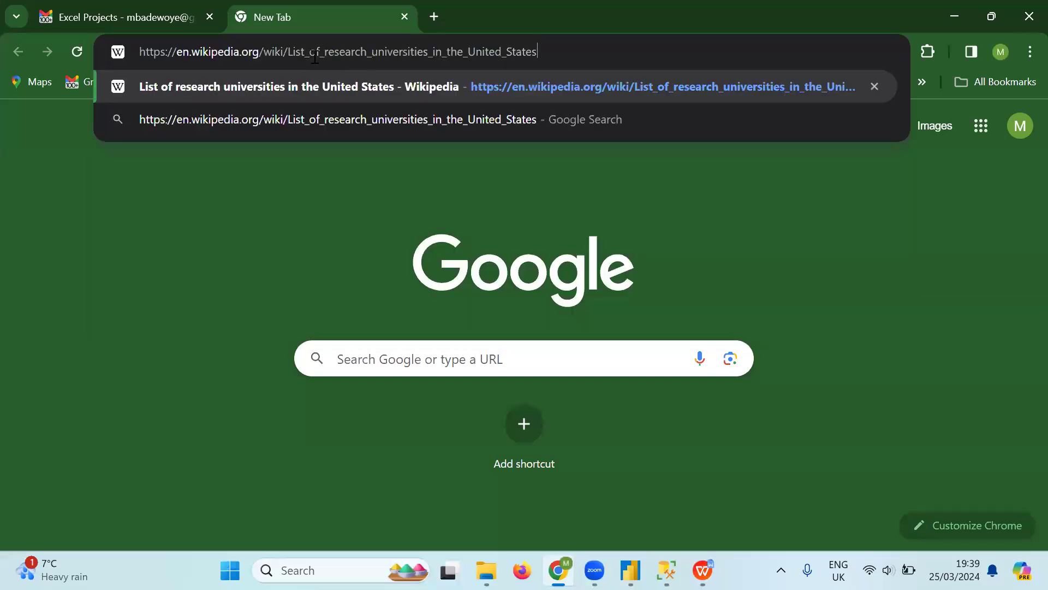
{"action": "key", "text": "Return"}
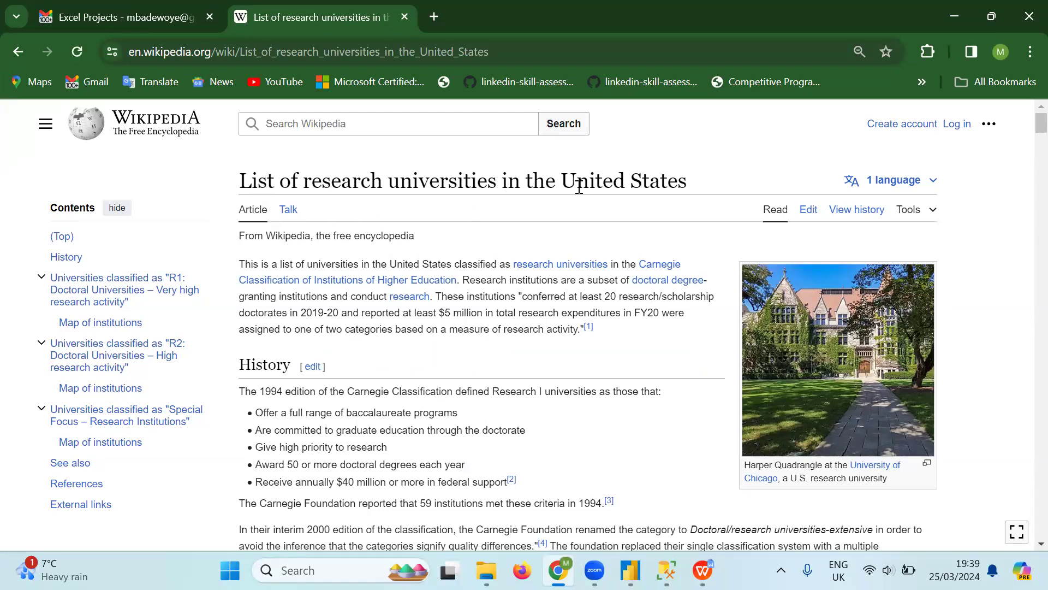
- Review the article's introduction and History section, highlighting the "R1: Doctoral Universities – Very high research activity" category
{"action": "scroll", "coordinate": [735, 167], "scroll_direction": "down", "scroll_amount": 1}
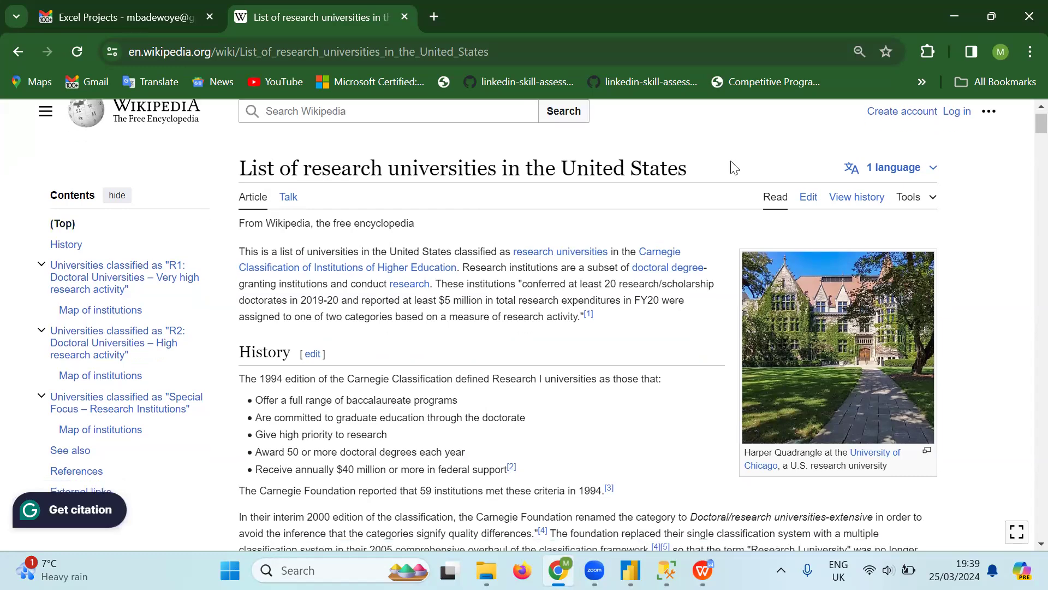
{"action": "scroll", "coordinate": [672, 244], "scroll_direction": "down", "scroll_amount": 10}
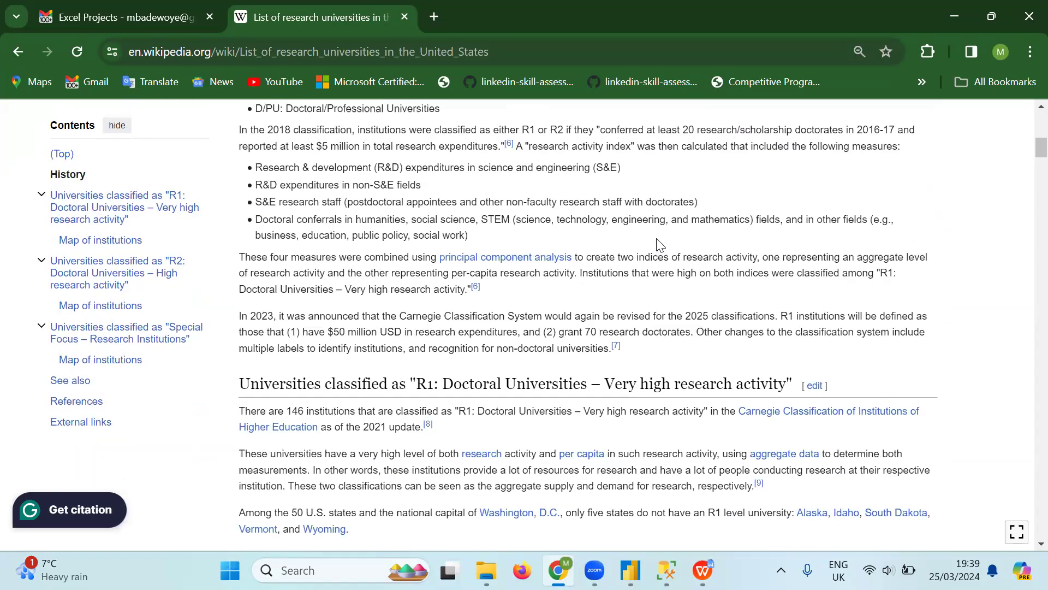
{"action": "scroll", "coordinate": [660, 245], "scroll_direction": "up", "scroll_amount": 4}
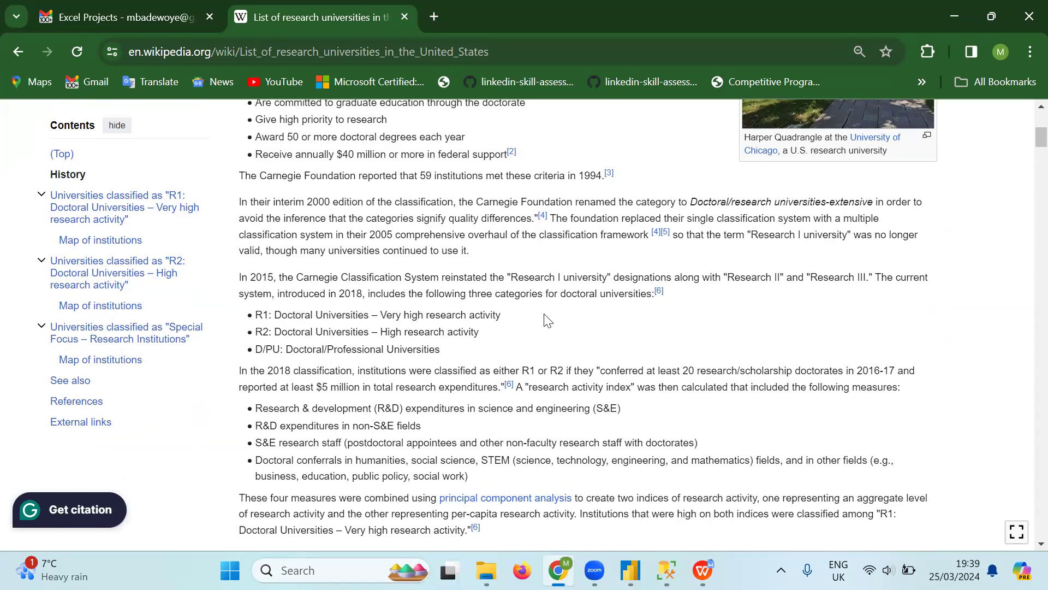
{"action": "left_click_drag", "start_coordinate": [257, 313], "coordinate": [500, 314]}
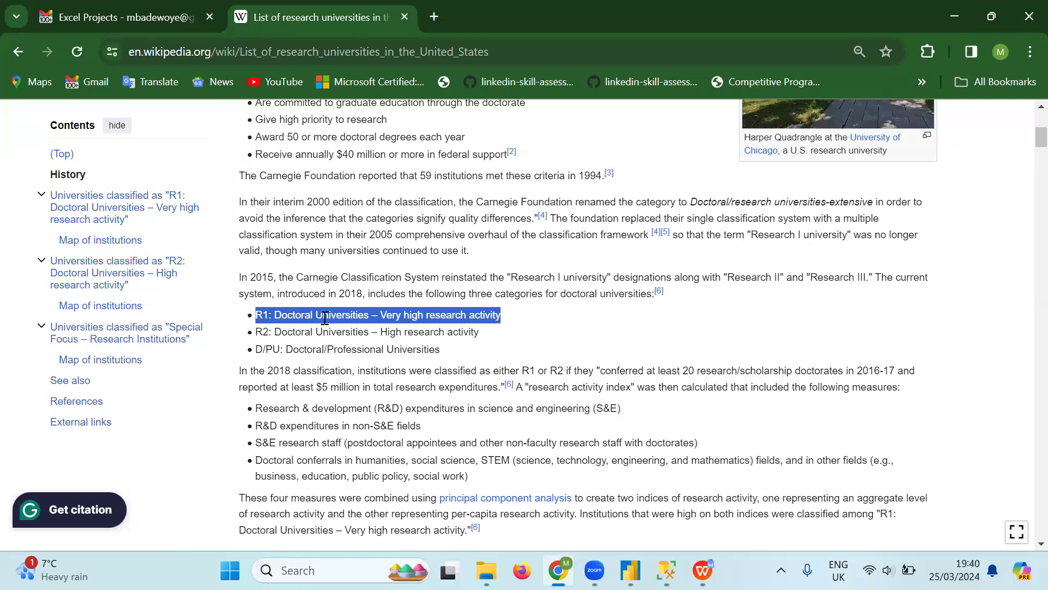
{"action": "left_click", "coordinate": [543, 318]}
- Examine the "Doctoral Universities – Very High Research Activity" table and its Institution, Control, City and State columns
{"action": "scroll", "coordinate": [542, 317], "scroll_direction": "down", "scroll_amount": 12}
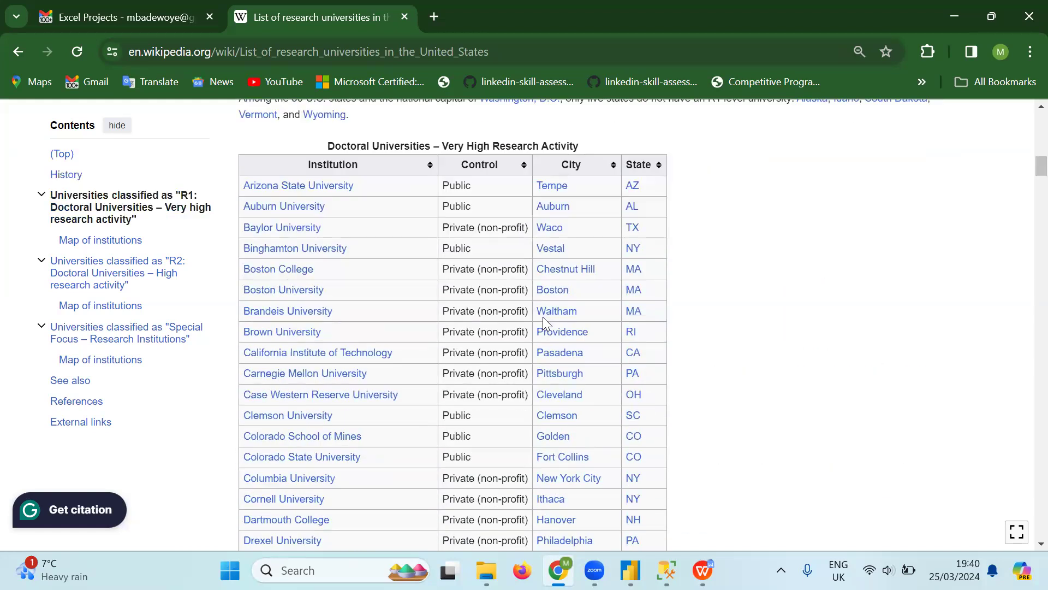
{"action": "scroll", "coordinate": [429, 276], "scroll_direction": "up", "scroll_amount": 1}
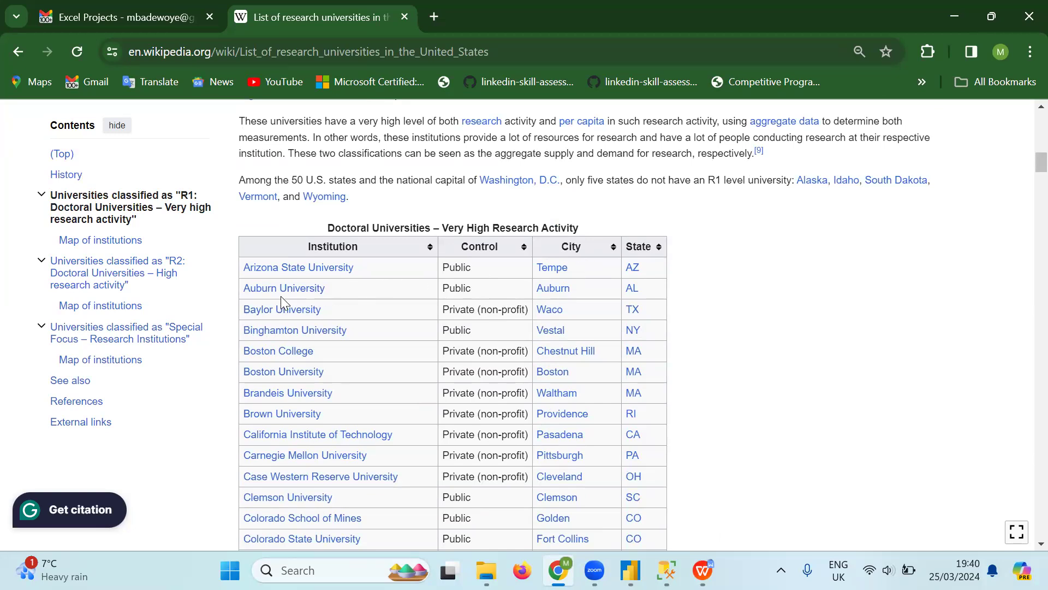
{"action": "mouse_move", "coordinate": [276, 268]}
{"action": "scroll", "coordinate": [721, 304], "scroll_direction": "down", "scroll_amount": 5}
{"action": "scroll", "coordinate": [717, 303], "scroll_direction": "down", "scroll_amount": 1}
{"action": "scroll", "coordinate": [718, 304], "scroll_direction": "down", "scroll_amount": 1}
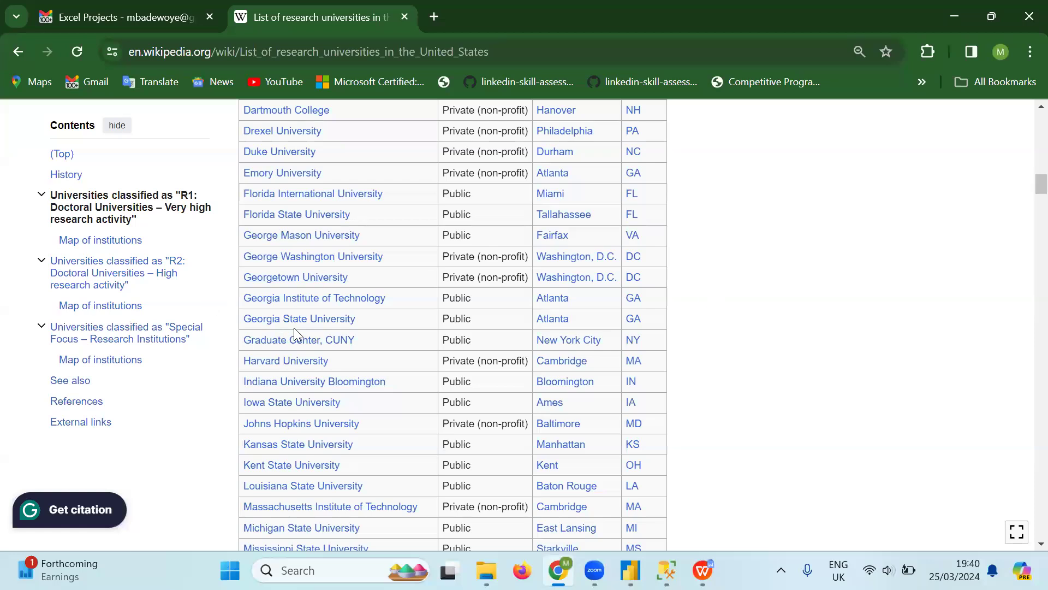
{"action": "scroll", "coordinate": [692, 323], "scroll_direction": "down", "scroll_amount": 2}
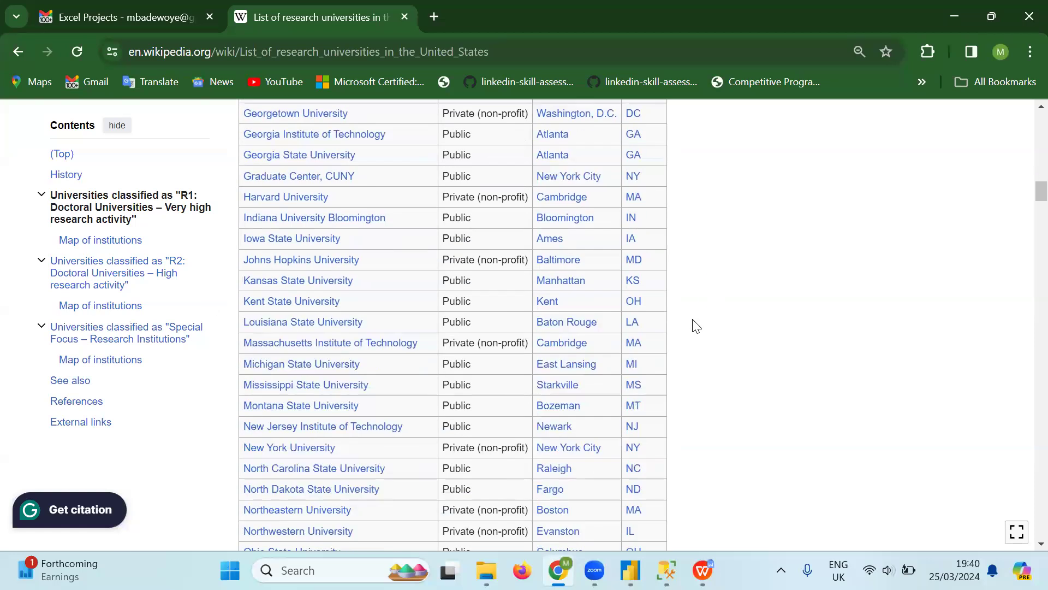
{"action": "scroll", "coordinate": [648, 282], "scroll_direction": "up", "scroll_amount": 8}
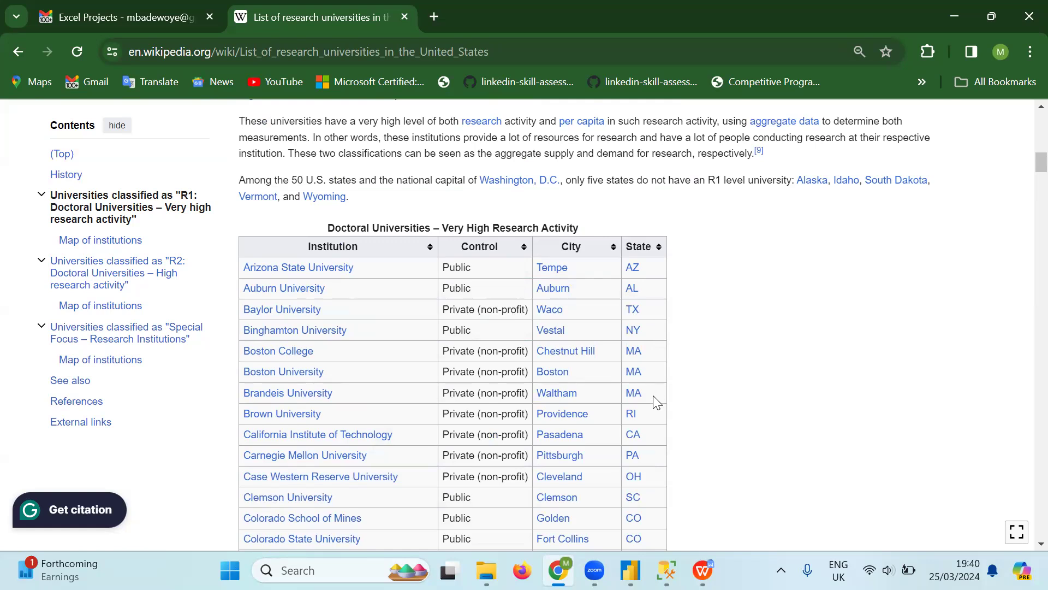
{"action": "scroll", "coordinate": [654, 396], "scroll_direction": "down", "scroll_amount": 6}
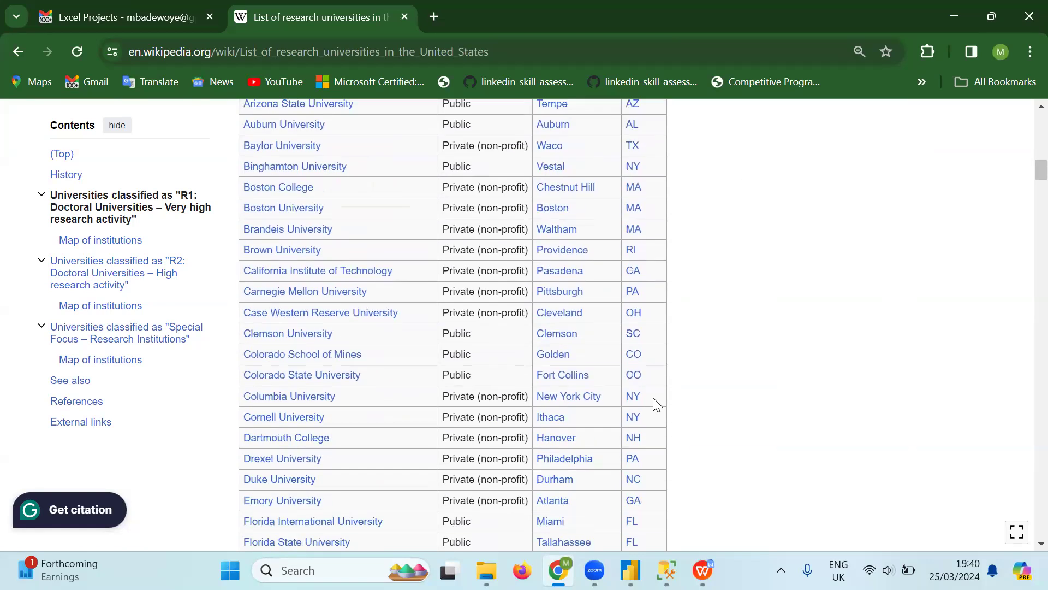
{"action": "scroll", "coordinate": [657, 404], "scroll_direction": "down", "scroll_amount": 8}
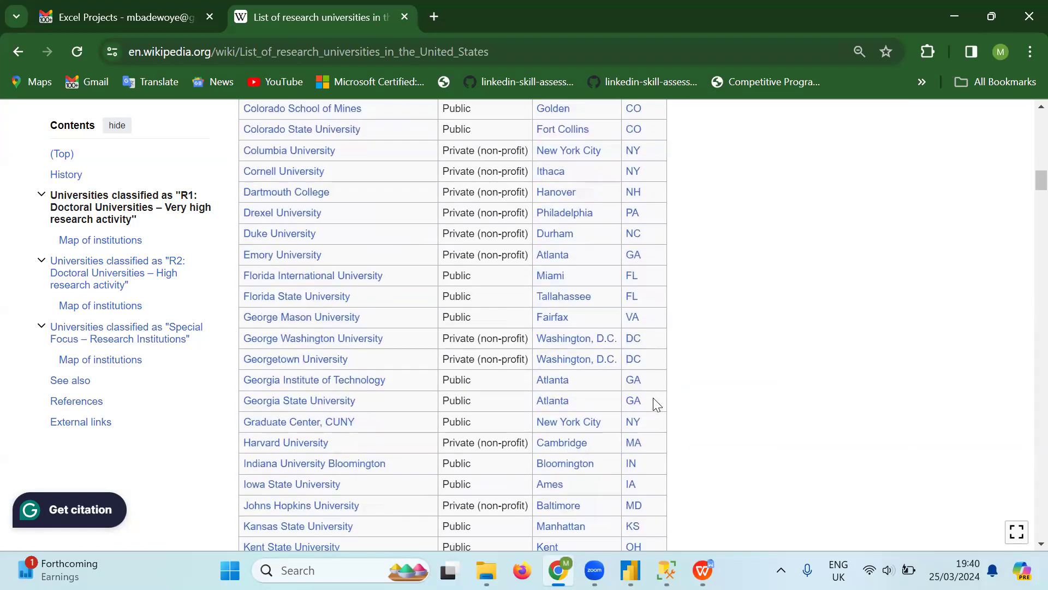
{"action": "scroll", "coordinate": [656, 404], "scroll_direction": "down", "scroll_amount": 5}
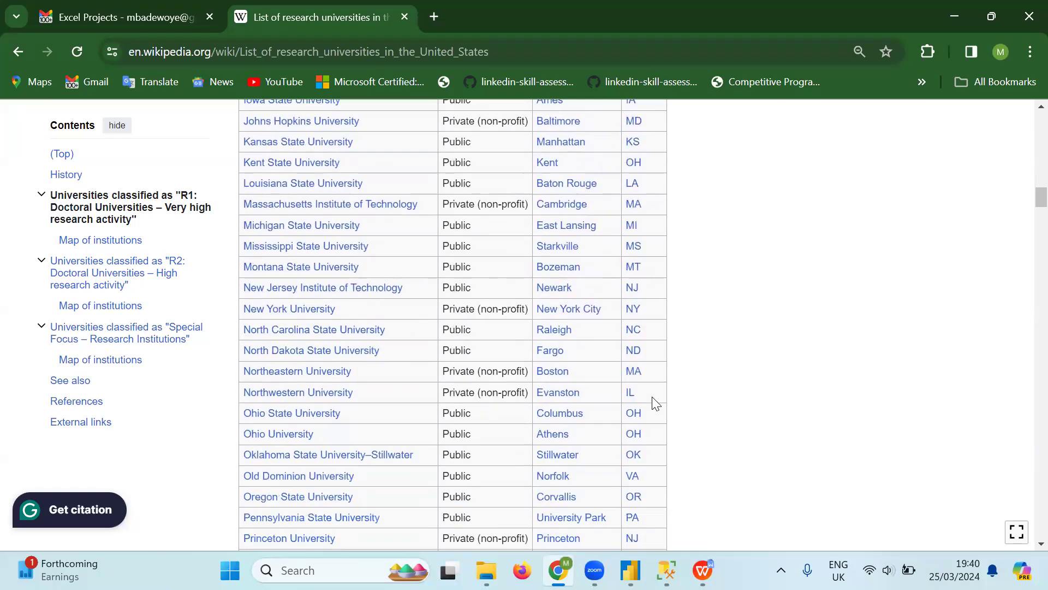
{"action": "scroll", "coordinate": [651, 398], "scroll_direction": "down", "scroll_amount": 2}
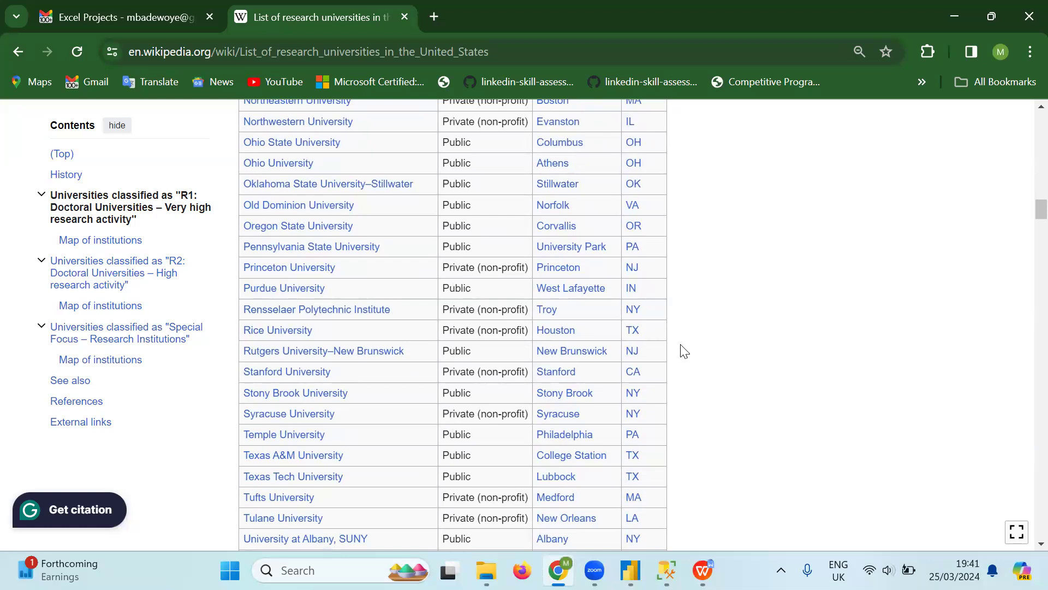
{"action": "scroll", "coordinate": [868, 340], "scroll_direction": "up", "scroll_amount": 16}
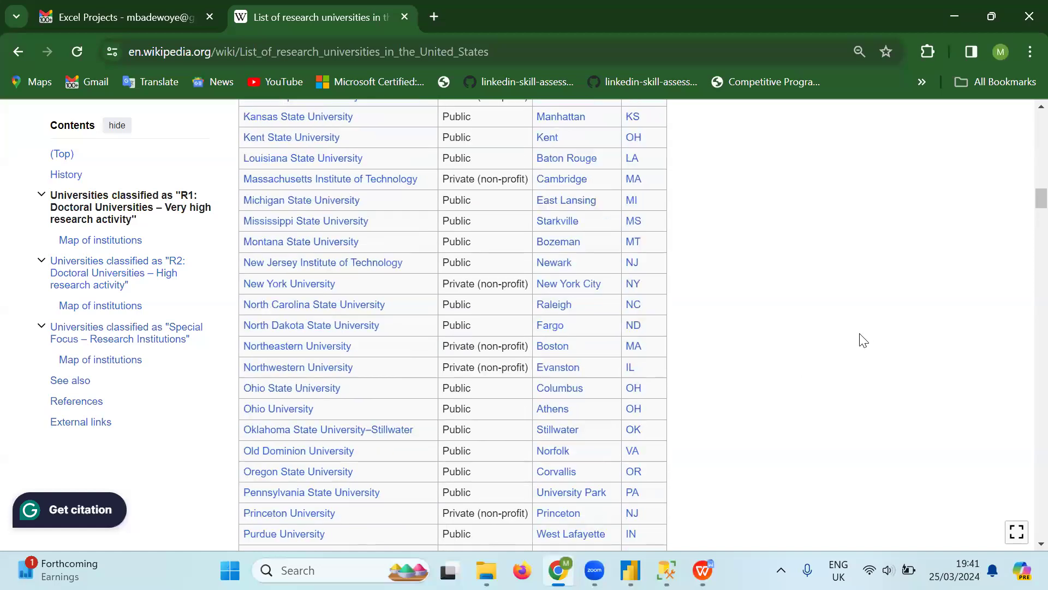
{"action": "scroll", "coordinate": [861, 339], "scroll_direction": "up", "scroll_amount": 12}
{"action": "scroll", "coordinate": [860, 340], "scroll_direction": "down", "scroll_amount": 12}
{"action": "scroll", "coordinate": [859, 340], "scroll_direction": "down", "scroll_amount": 3}
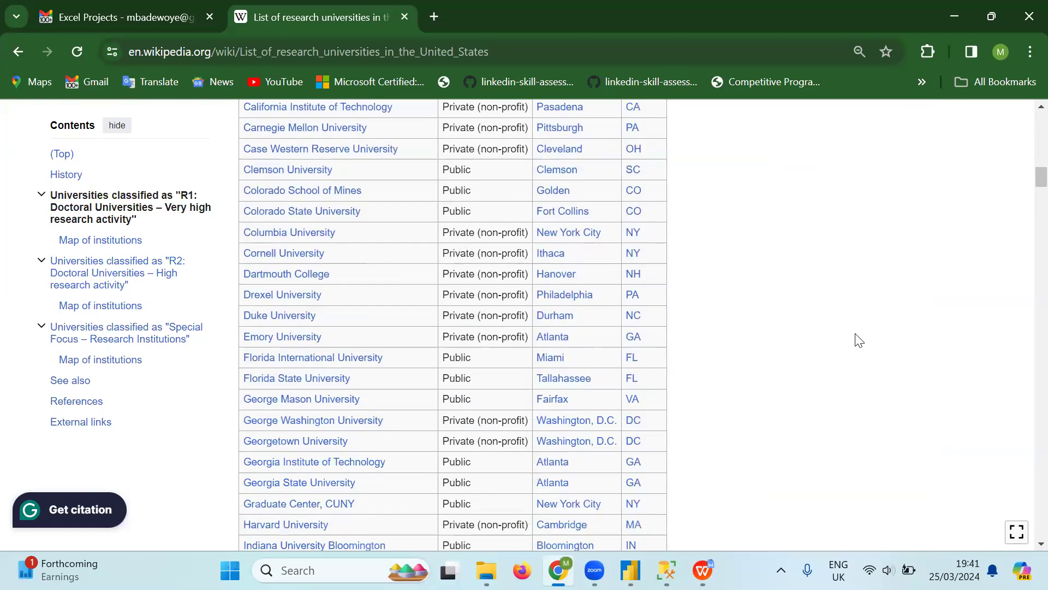
{"action": "scroll", "coordinate": [859, 339], "scroll_direction": "down", "scroll_amount": 6}
{"action": "scroll", "coordinate": [859, 340], "scroll_direction": "down", "scroll_amount": 4}
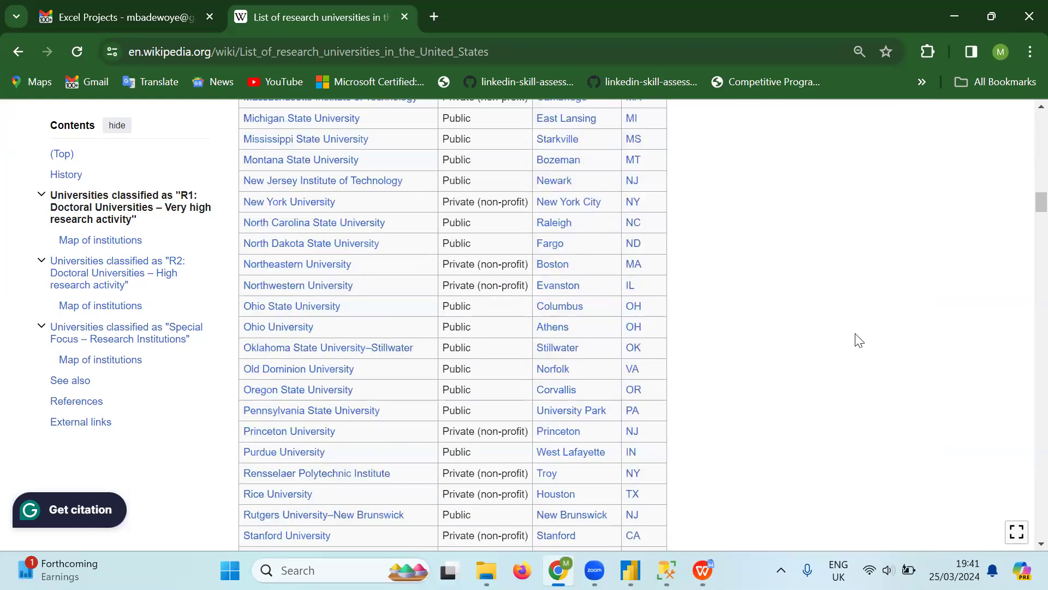
{"action": "scroll", "coordinate": [859, 339], "scroll_direction": "up", "scroll_amount": 11}
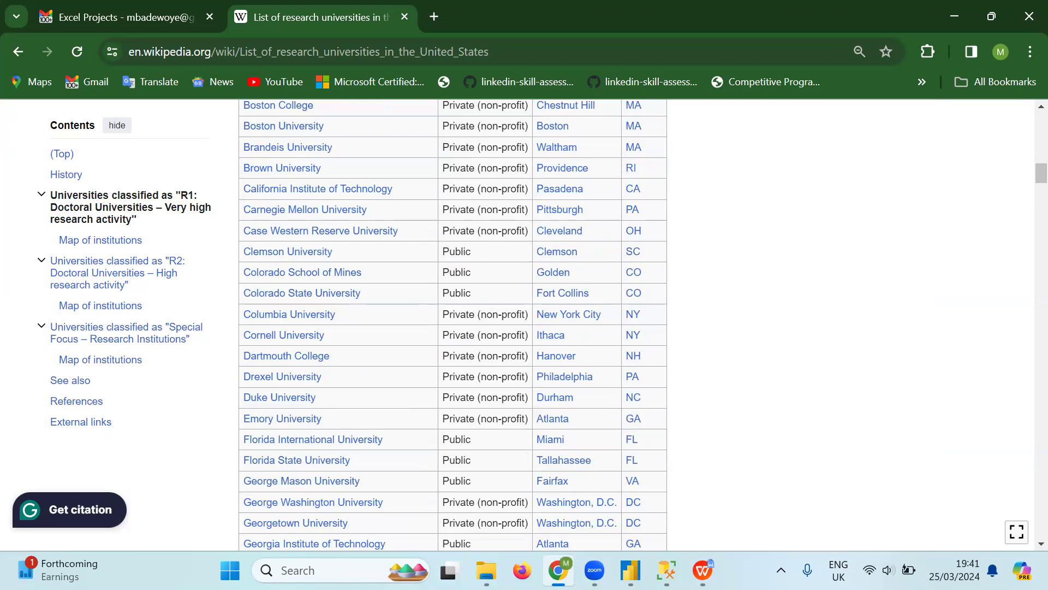
- Switch to Power BI Desktop and deselect the column chart on the report page
{"action": "left_click", "coordinate": [630, 570]}
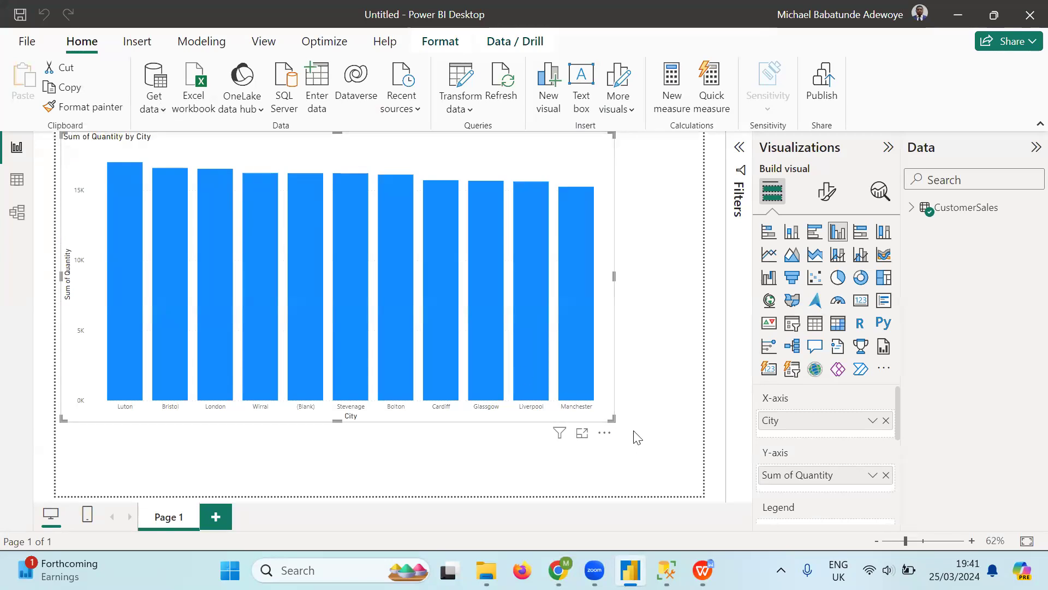
{"action": "left_click", "coordinate": [647, 432]}
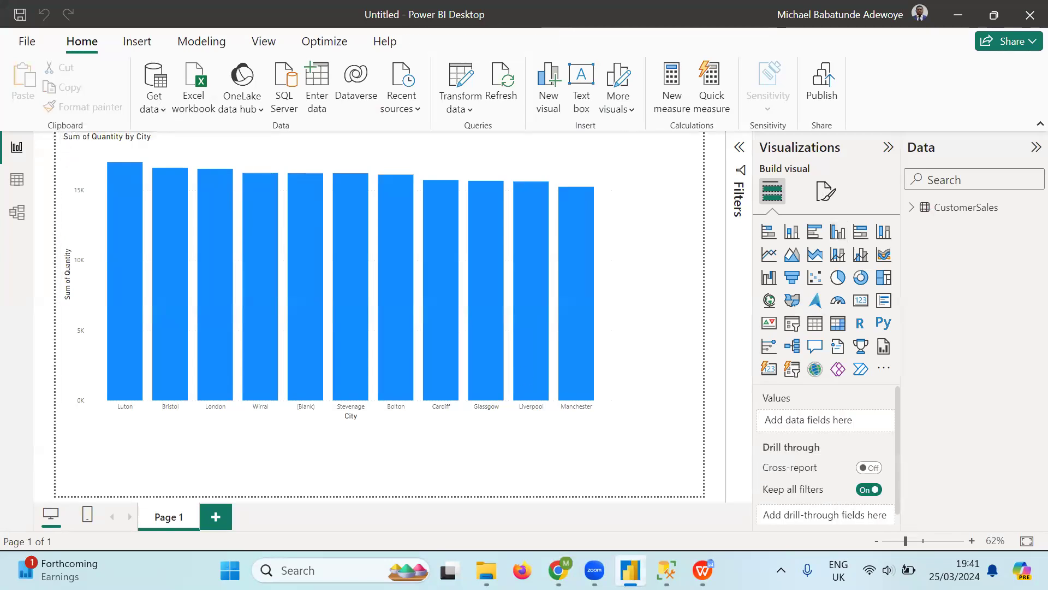
{"action": "mouse_move", "coordinate": [631, 570]}
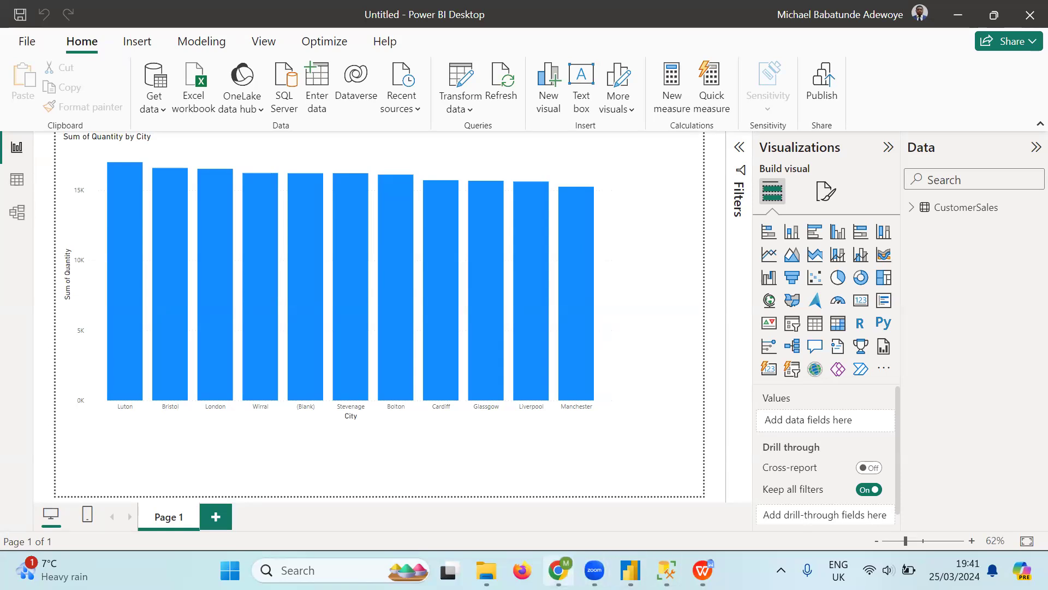
- Return to the Wikipedia article in Chrome and select its full web address
{"action": "left_click", "coordinate": [558, 570]}
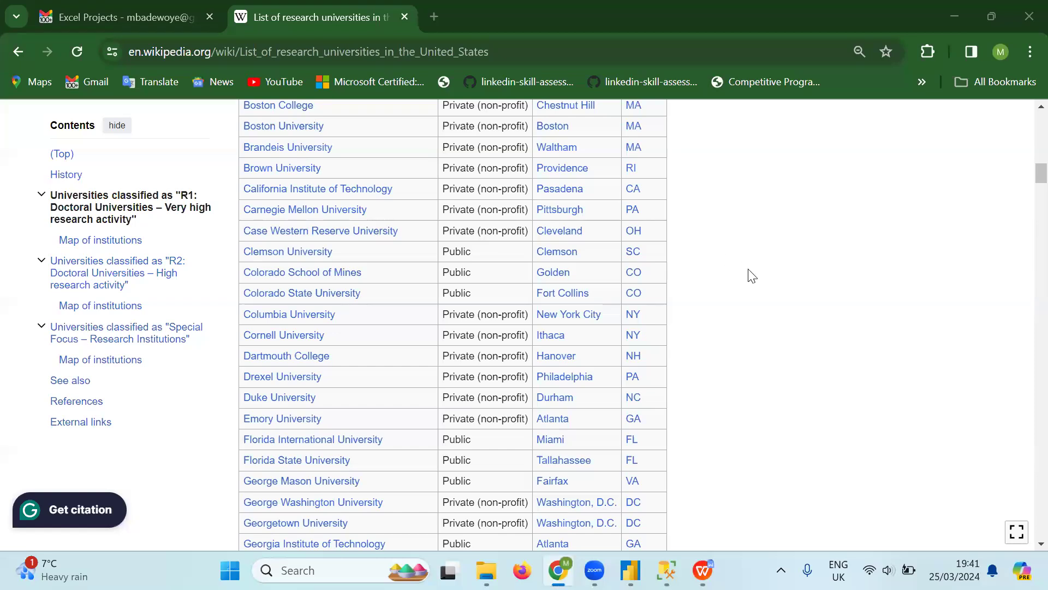
{"action": "left_click_drag", "start_coordinate": [1029, 171], "coordinate": [1024, 105]}
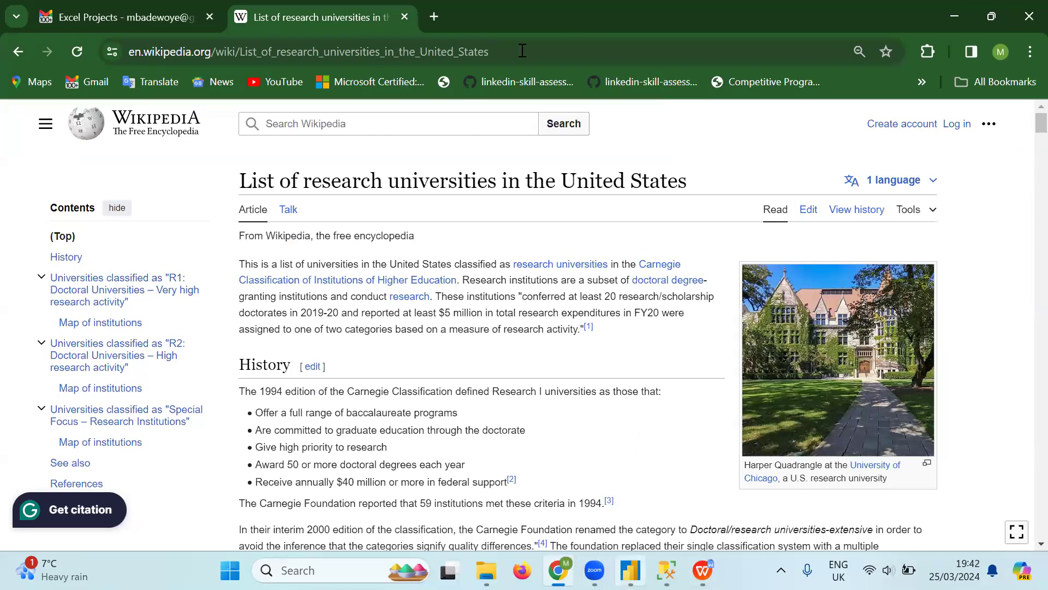
{"action": "left_click", "coordinate": [126, 43]}
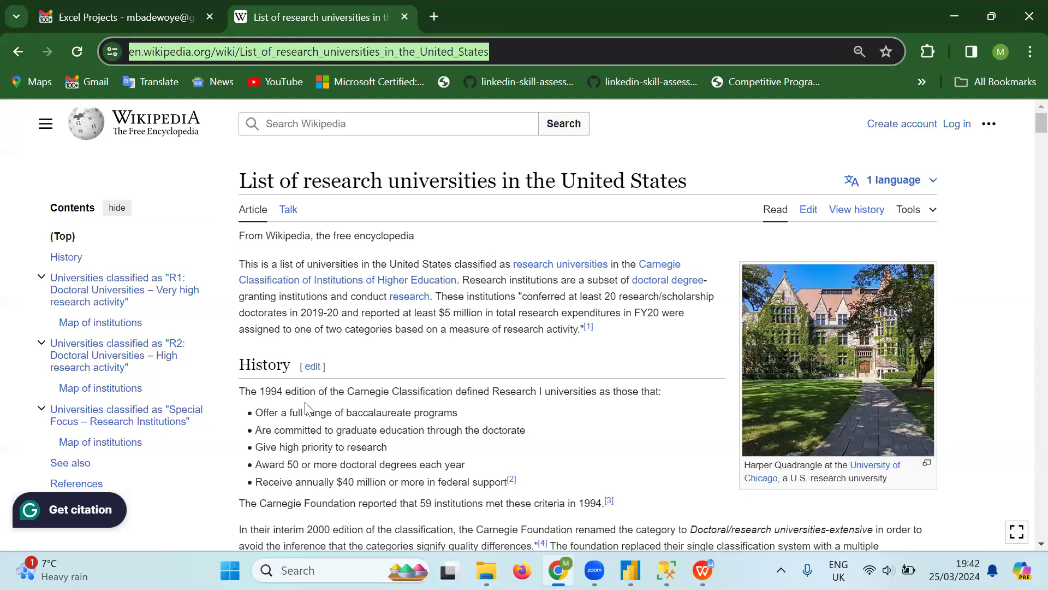
- Compare the article's R1 "Very High Research Activity" table with the R2 "High research activity" table further down
{"action": "scroll", "coordinate": [493, 347], "scroll_direction": "down", "scroll_amount": 3}
{"action": "scroll", "coordinate": [493, 347], "scroll_direction": "down", "scroll_amount": 15}
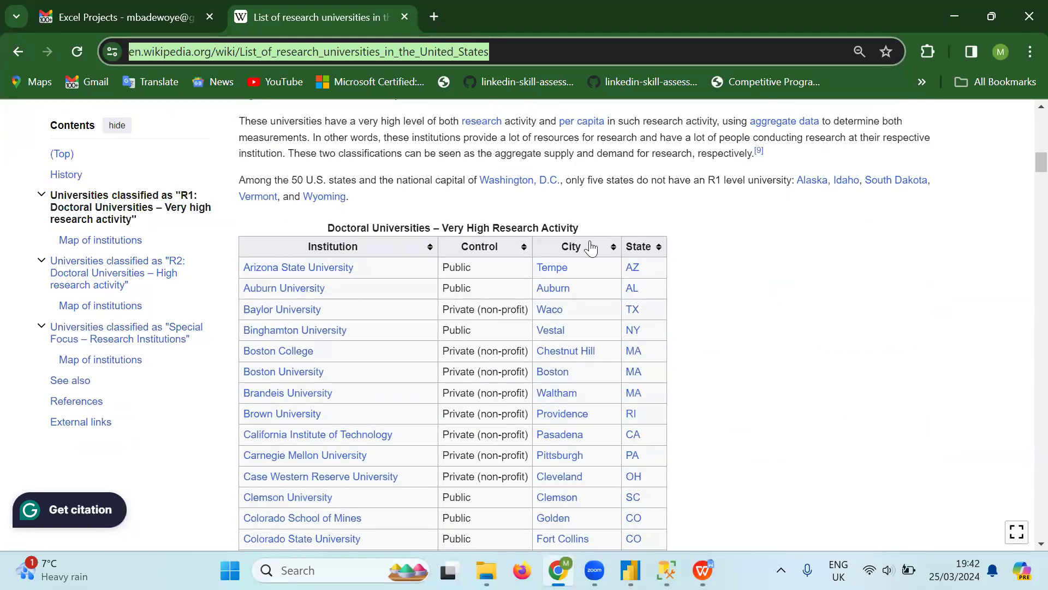
{"action": "scroll", "coordinate": [699, 410], "scroll_direction": "down", "scroll_amount": 20}
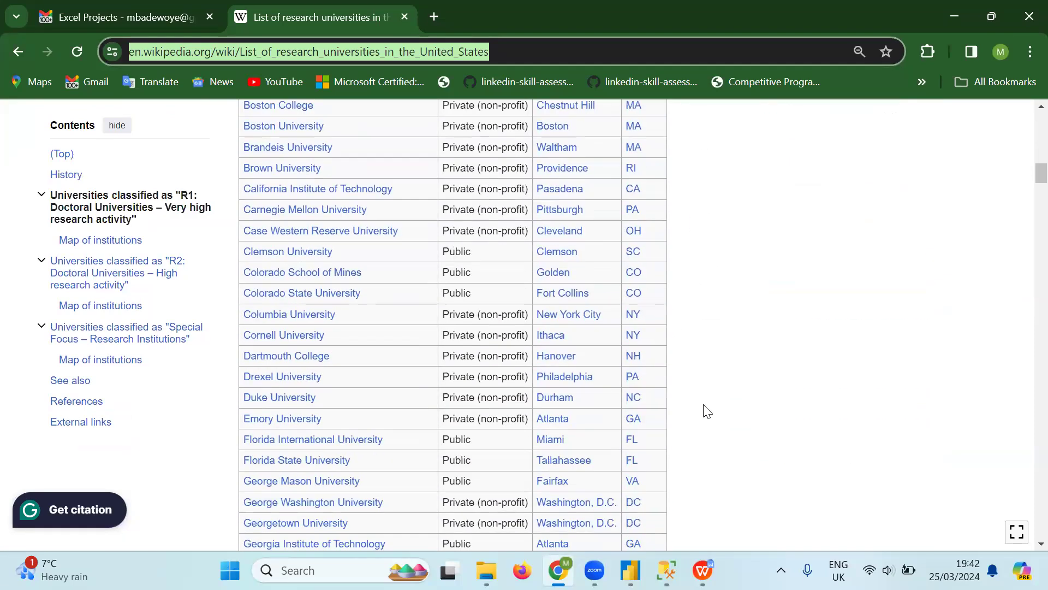
{"action": "scroll", "coordinate": [704, 406], "scroll_direction": "down", "scroll_amount": 20}
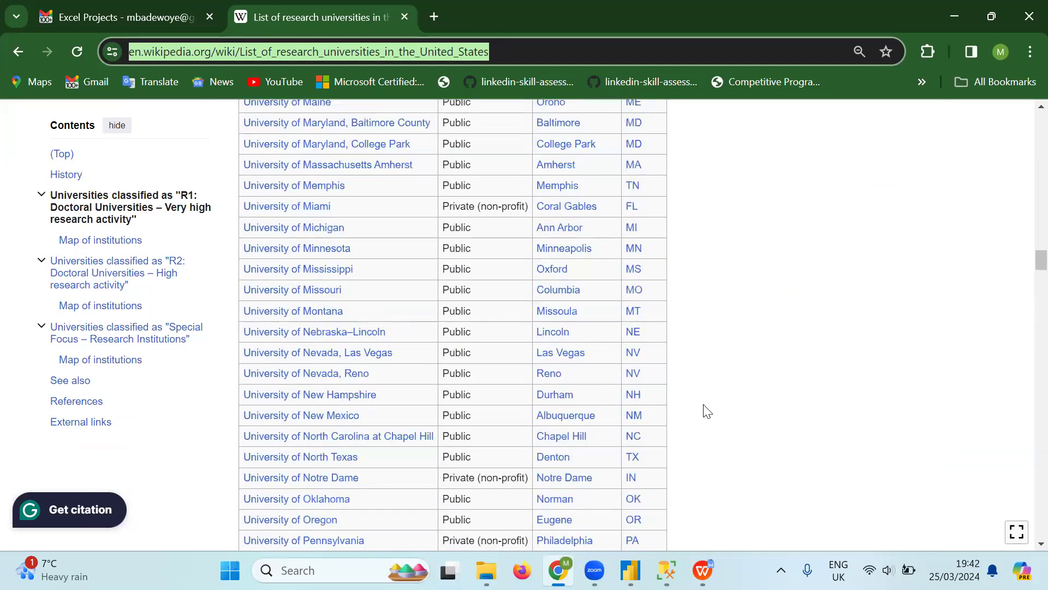
{"action": "scroll", "coordinate": [703, 404], "scroll_direction": "down", "scroll_amount": 17}
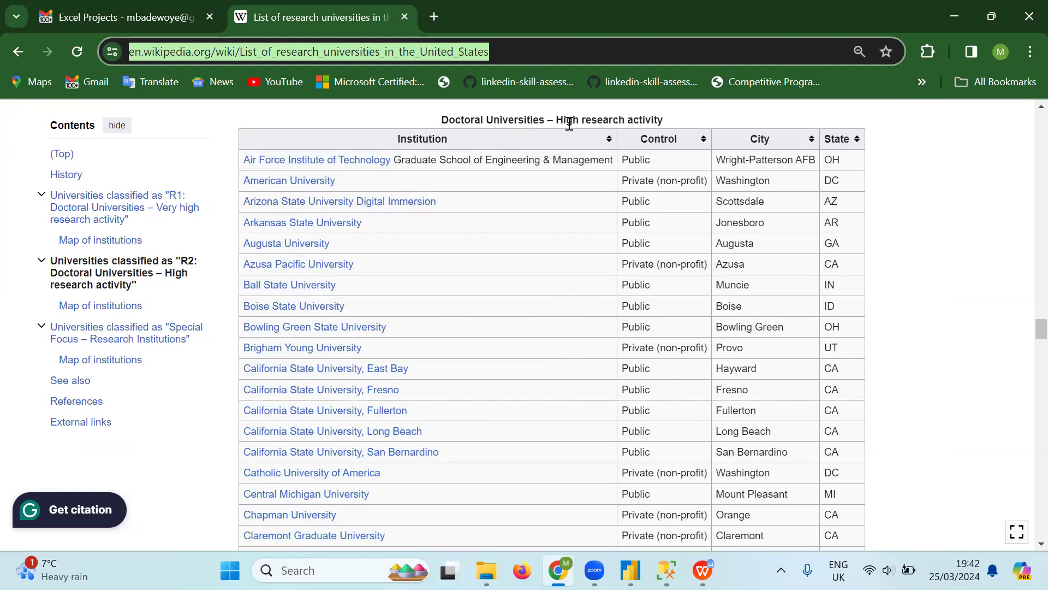
{"action": "scroll", "coordinate": [930, 250], "scroll_direction": "up", "scroll_amount": 15}
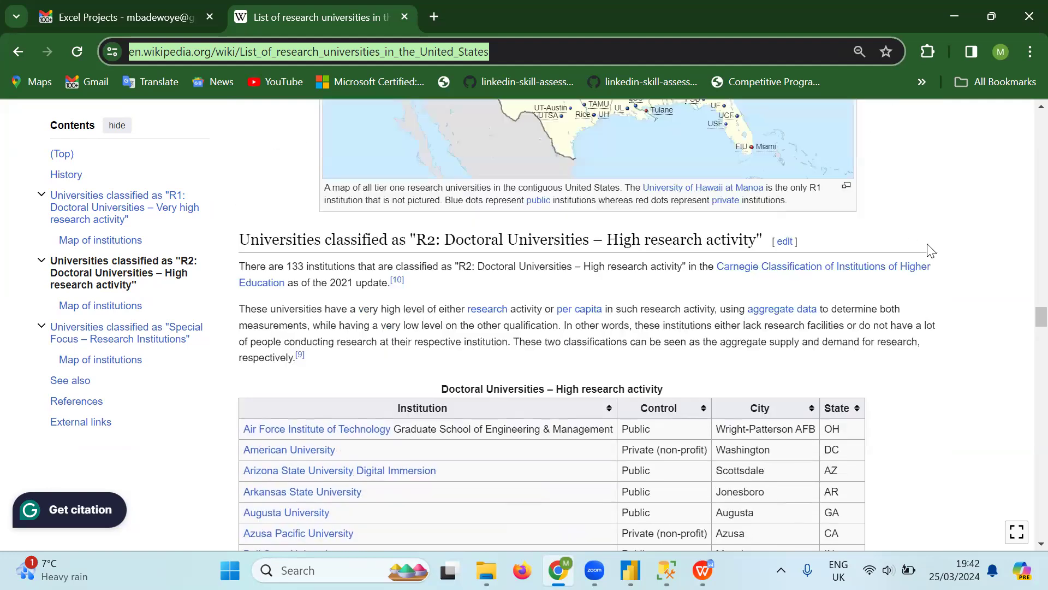
{"action": "scroll", "coordinate": [930, 250], "scroll_direction": "up", "scroll_amount": 20}
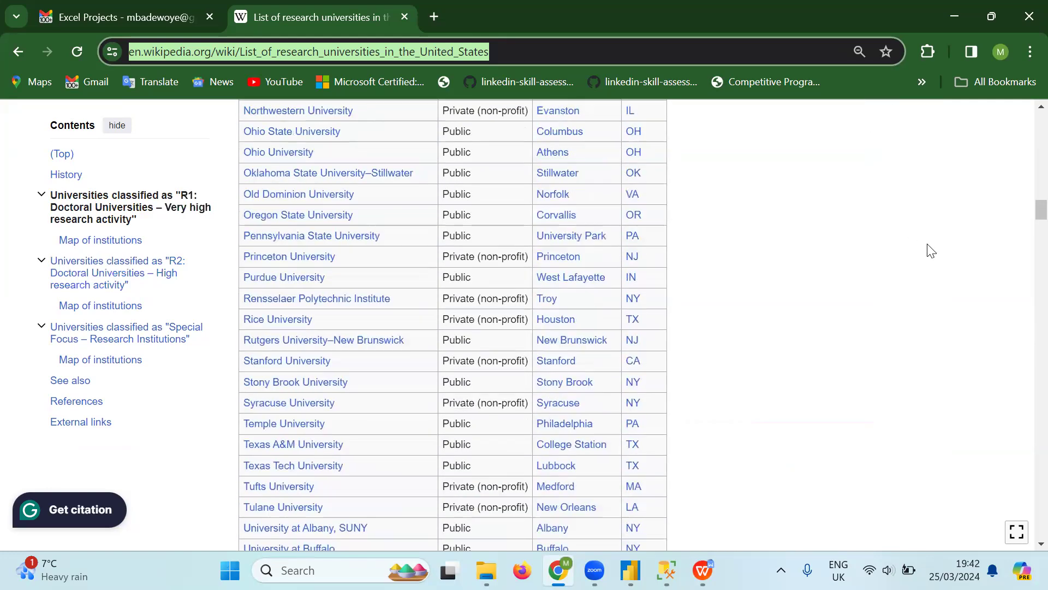
- Examine the article's three university tables: R1 "Very High Research Activity", R2 "High research activity" and "Special Focus – Research Institutions"
{"action": "scroll", "coordinate": [930, 250], "scroll_direction": "up", "scroll_amount": 15}
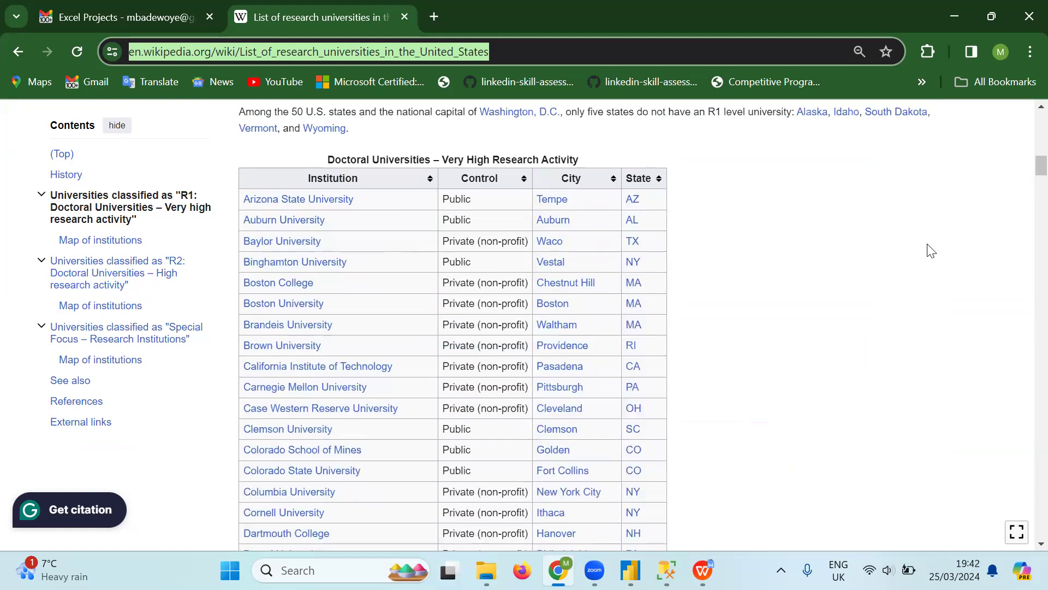
{"action": "scroll", "coordinate": [781, 283], "scroll_direction": "down", "scroll_amount": 2}
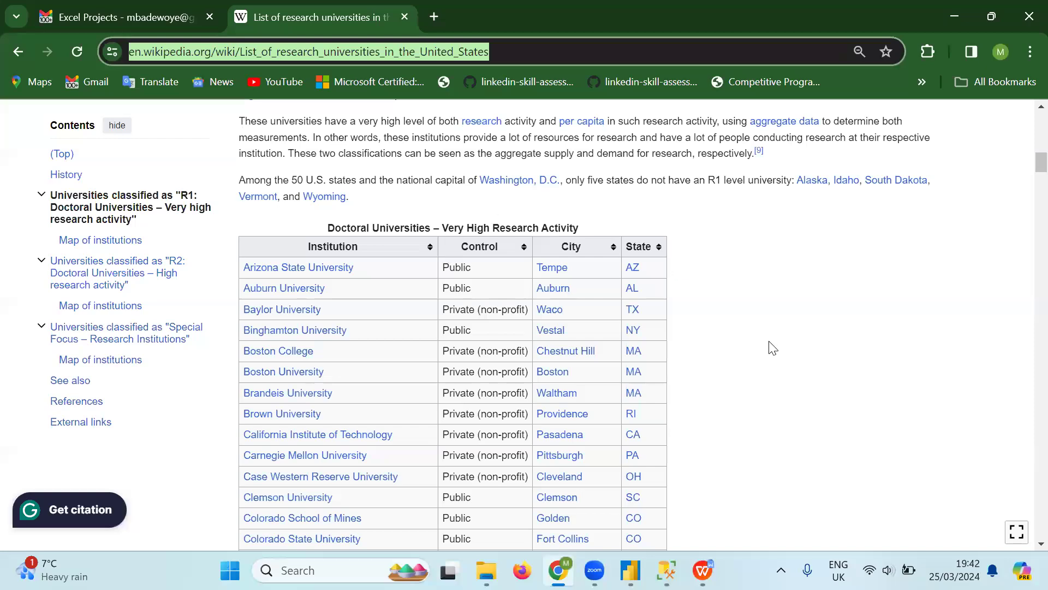
{"action": "scroll", "coordinate": [770, 341], "scroll_direction": "down", "scroll_amount": 20}
{"action": "scroll", "coordinate": [770, 339], "scroll_direction": "down", "scroll_amount": 20}
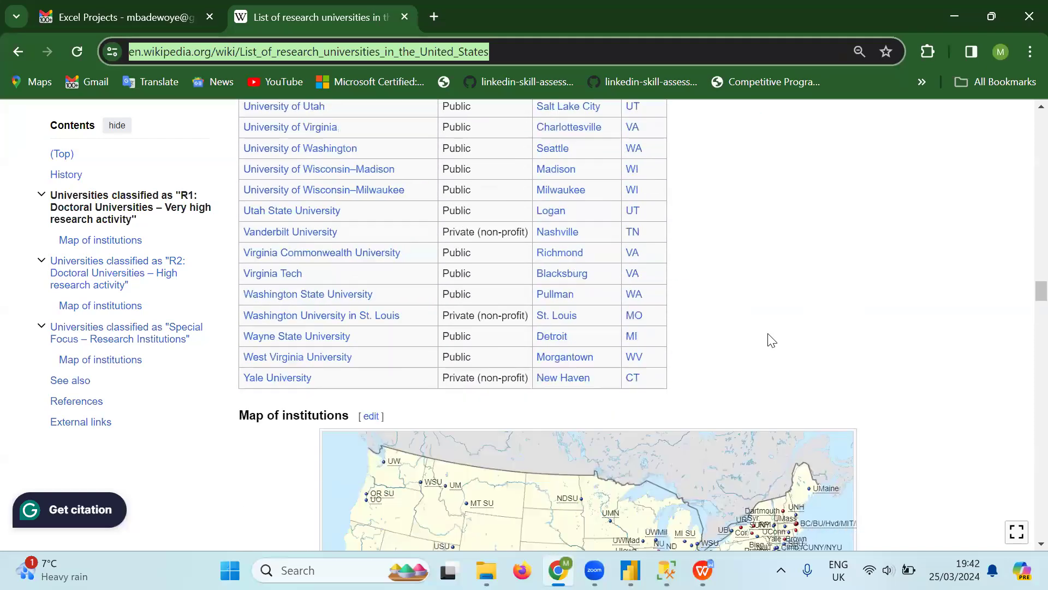
{"action": "scroll", "coordinate": [770, 340], "scroll_direction": "down", "scroll_amount": 20}
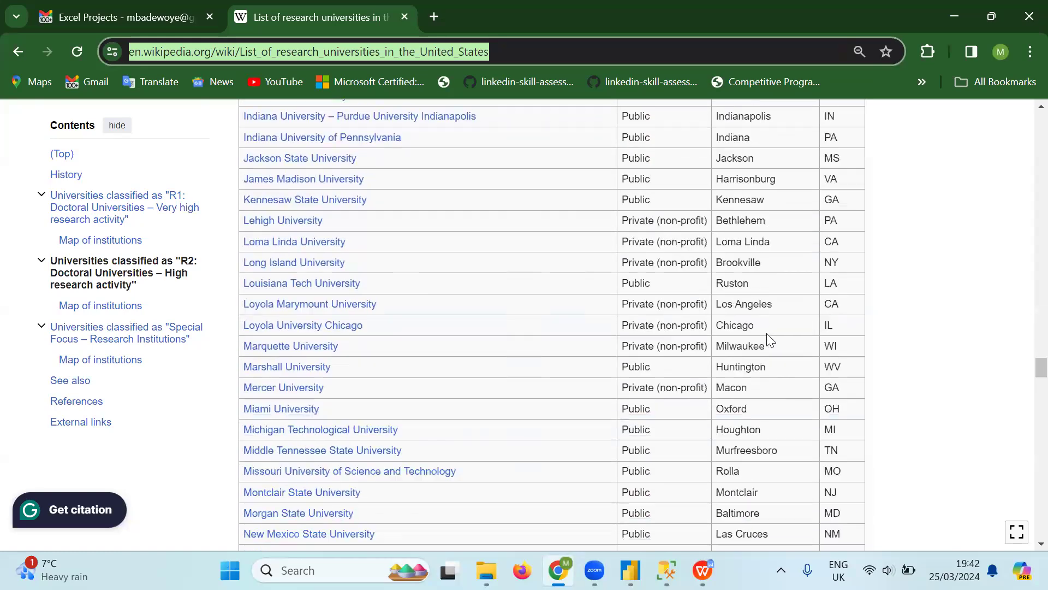
{"action": "scroll", "coordinate": [767, 334], "scroll_direction": "down", "scroll_amount": 20}
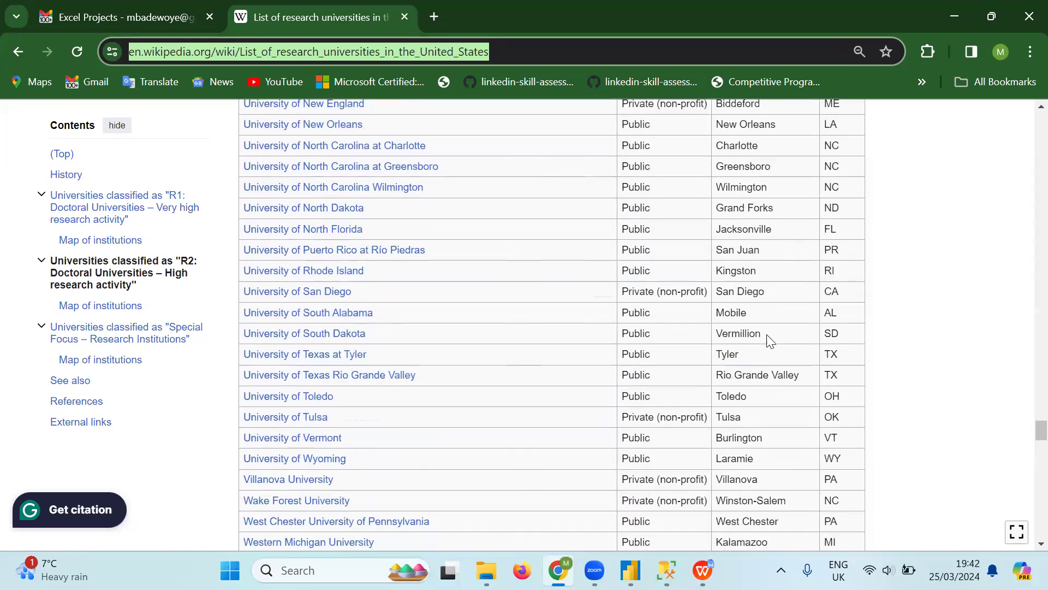
{"action": "scroll", "coordinate": [768, 342], "scroll_direction": "down", "scroll_amount": 3}
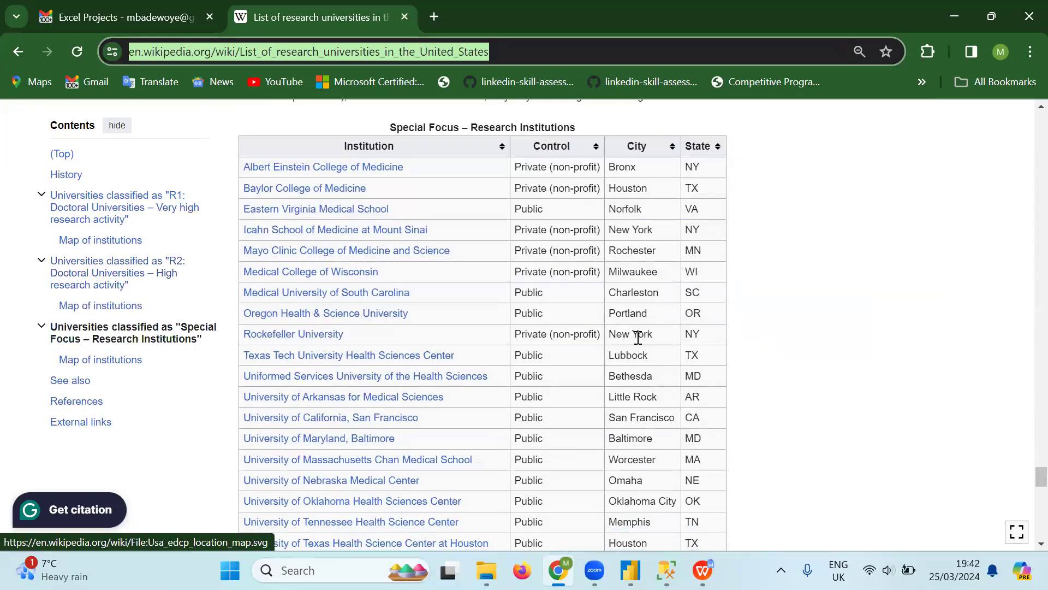
{"action": "scroll", "coordinate": [555, 350], "scroll_direction": "down", "scroll_amount": 20}
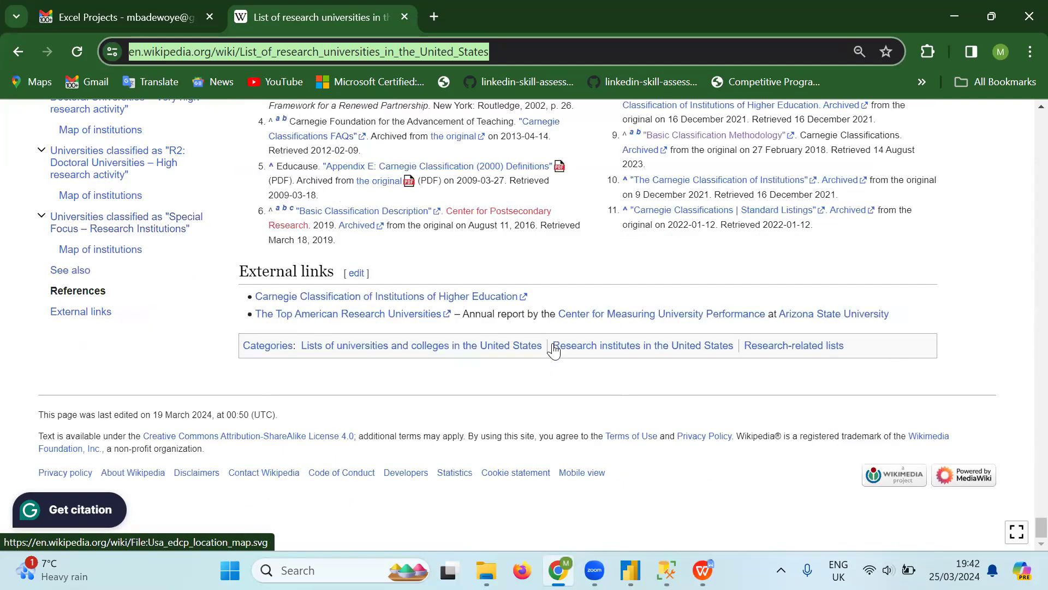
{"action": "scroll", "coordinate": [554, 350], "scroll_direction": "up", "scroll_amount": 20}
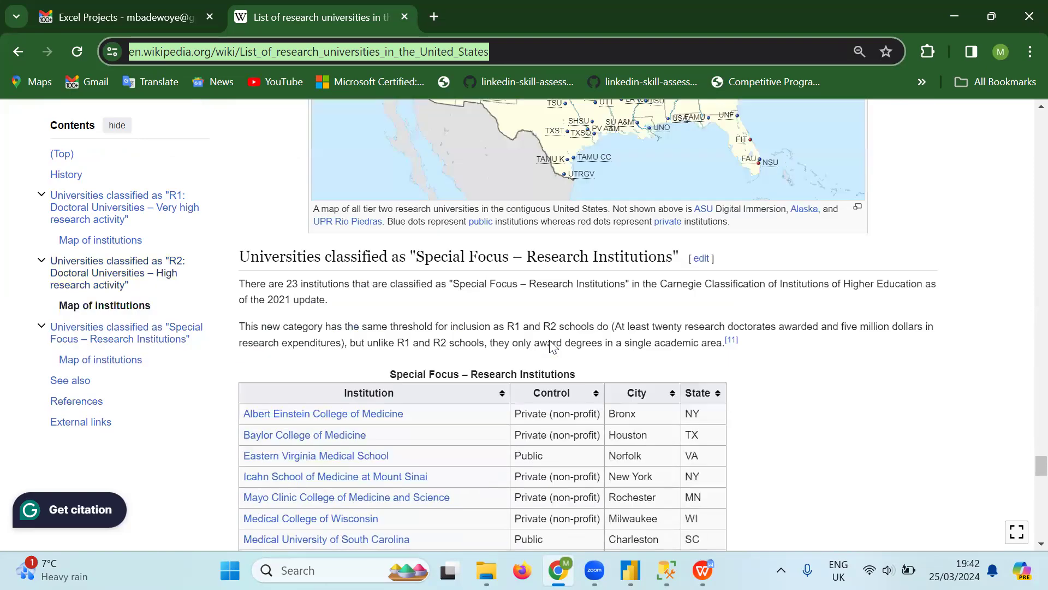
{"action": "scroll", "coordinate": [552, 346], "scroll_direction": "up", "scroll_amount": 20}
{"action": "scroll", "coordinate": [550, 339], "scroll_direction": "up", "scroll_amount": 15}
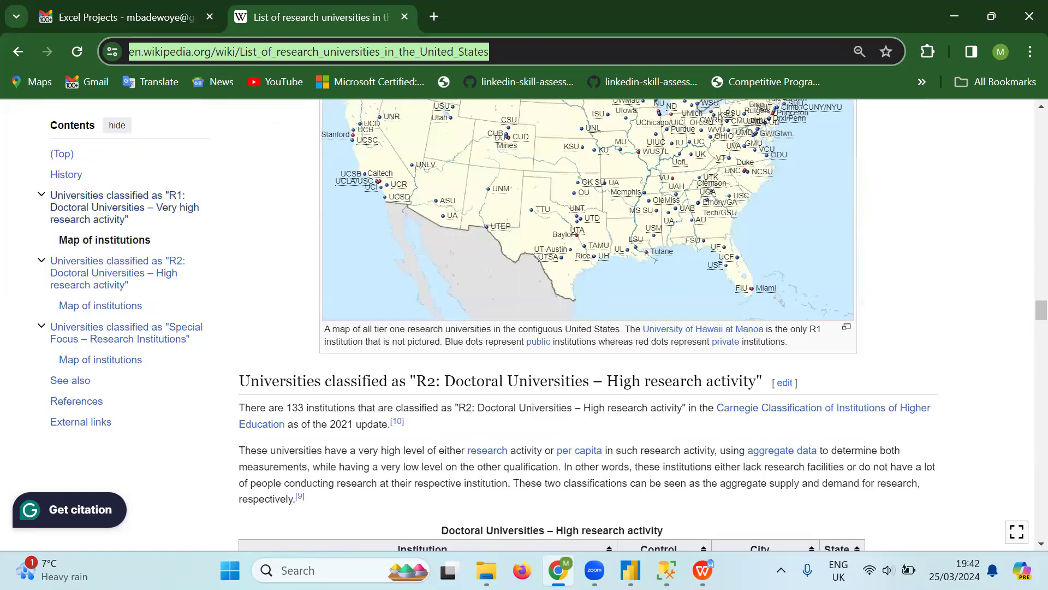
{"action": "key", "text": "alt+Tab"}
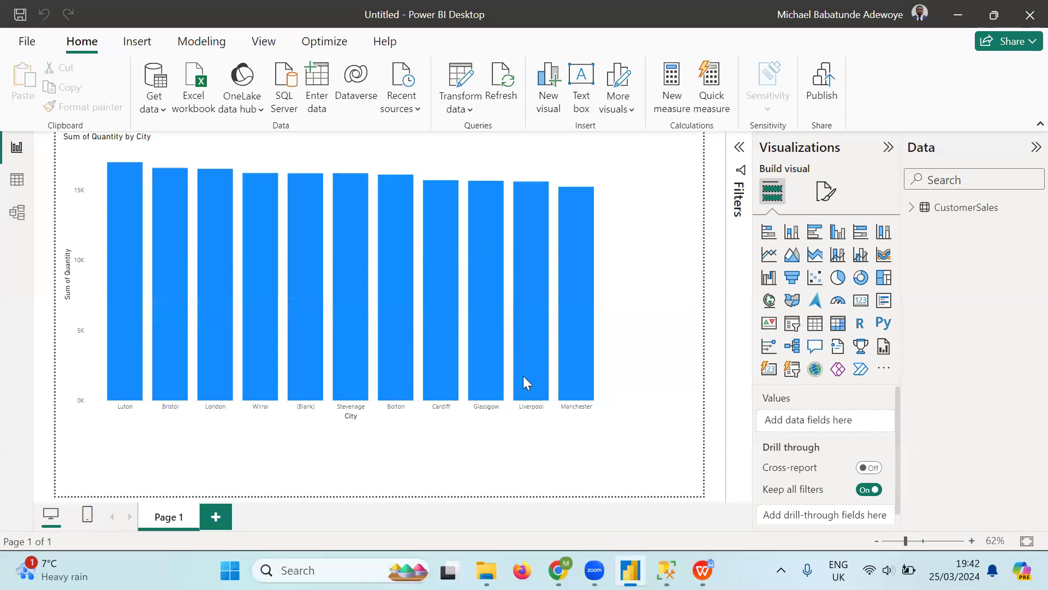
{"action": "left_click", "coordinate": [162, 111]}
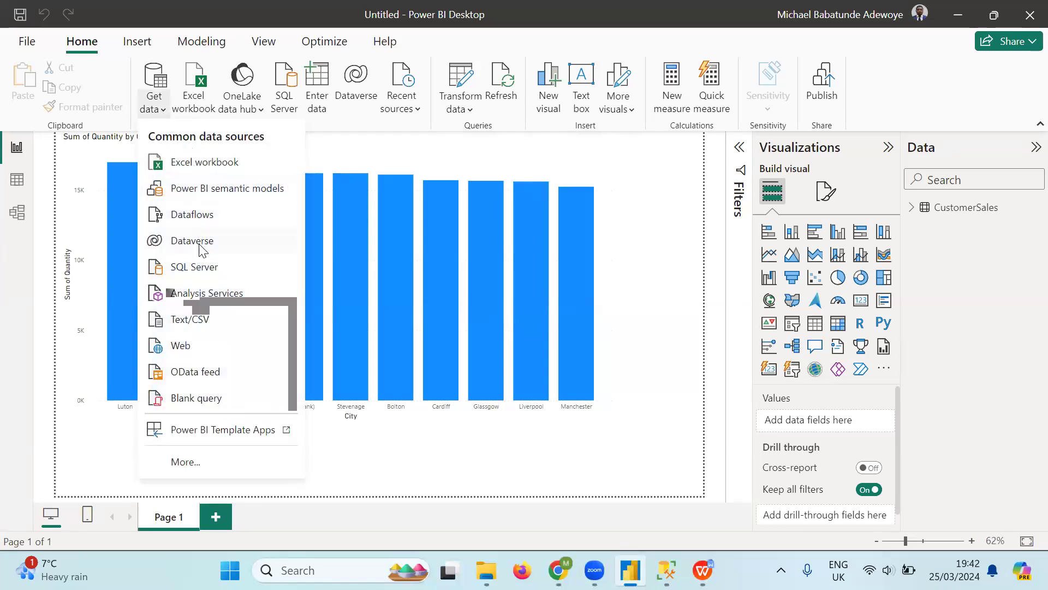
{"action": "left_click", "coordinate": [177, 346]}
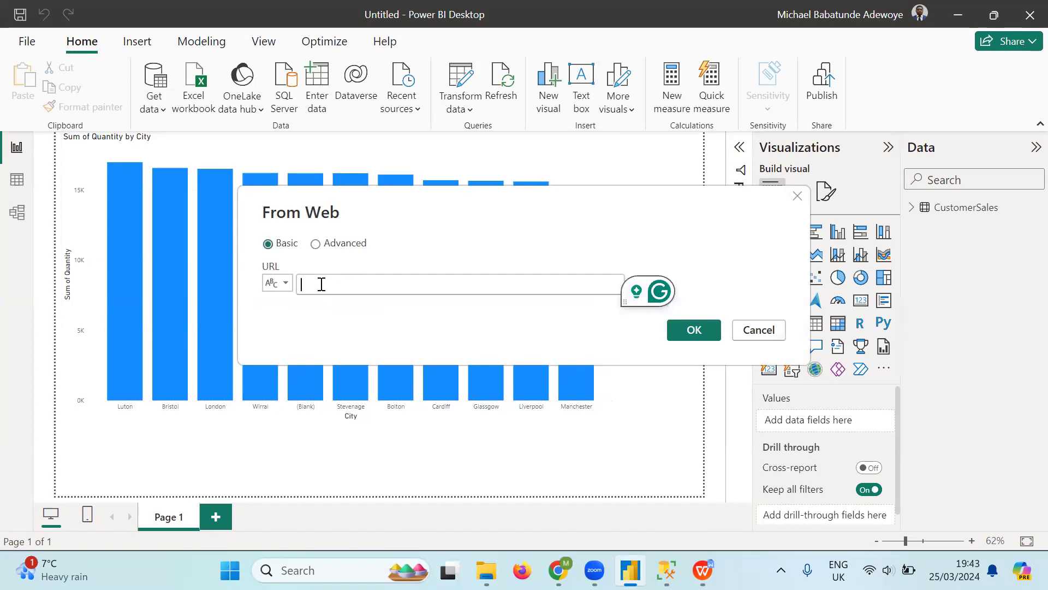
{"action": "type", "text": "https://en.wikipedia.org/wiki/List_of_research_universities_in_the_United_States"}
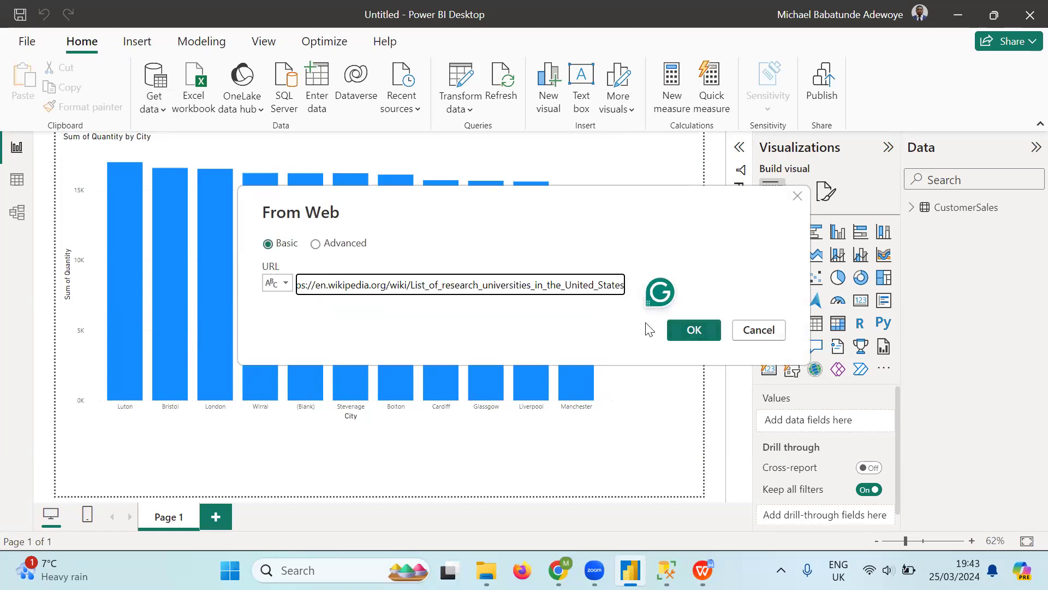
{"action": "left_click", "coordinate": [686, 334]}
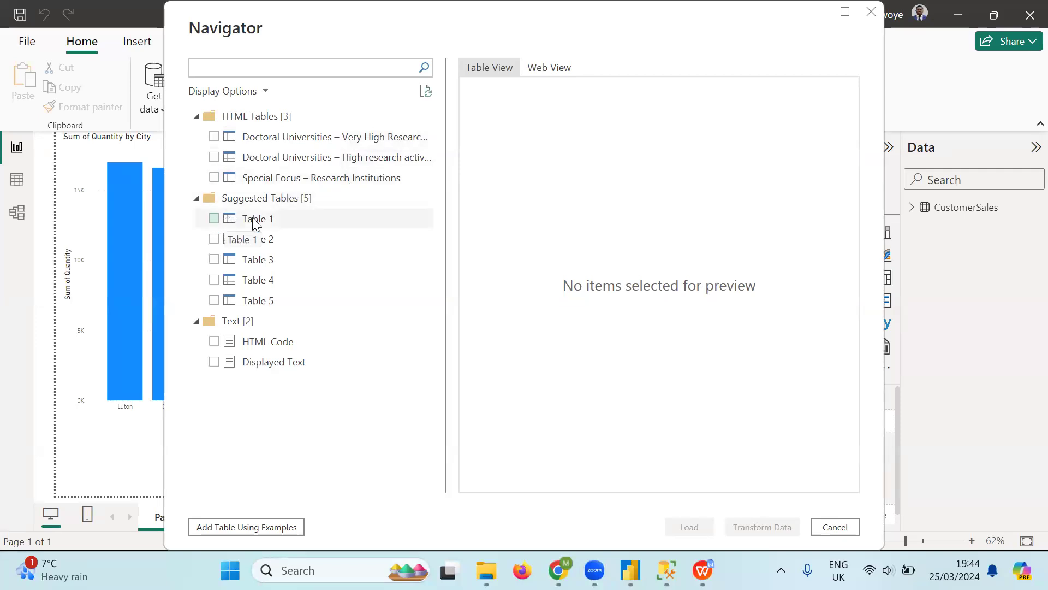
- Preview the suggested tables Table 1 and Table 2 one after the other, checking their columns
{"action": "left_click", "coordinate": [213, 218]}
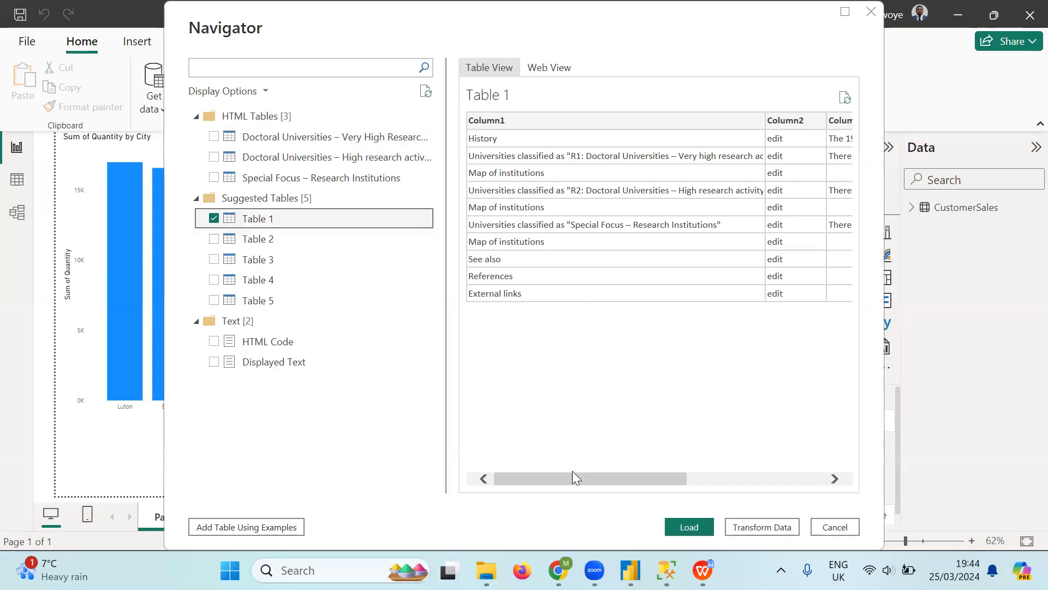
{"action": "left_click_drag", "start_coordinate": [573, 478], "coordinate": [530, 478]}
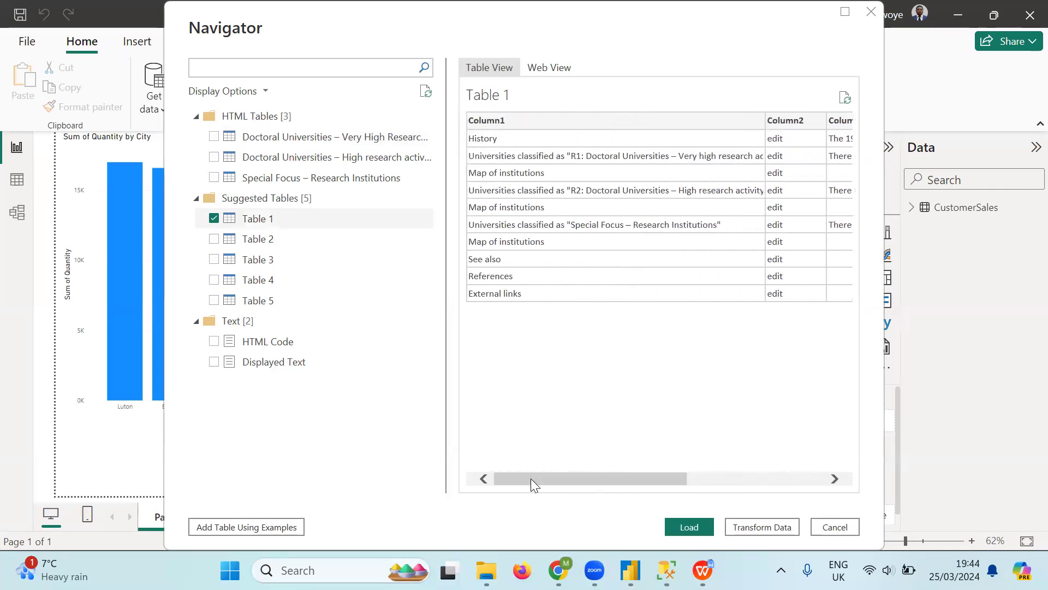
{"action": "left_click", "coordinate": [214, 219]}
{"action": "left_click", "coordinate": [213, 239]}
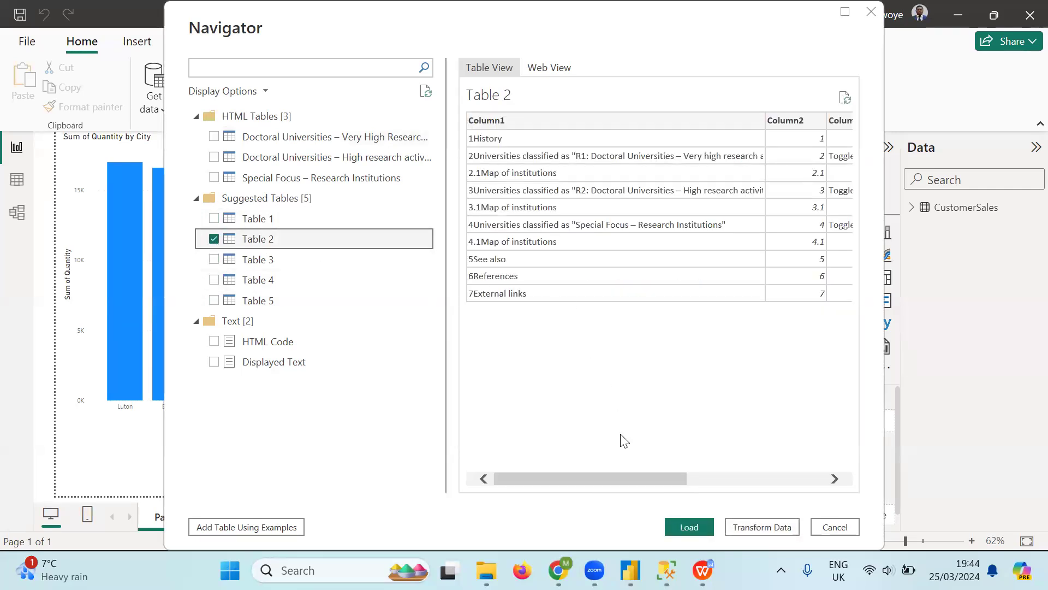
{"action": "left_click_drag", "start_coordinate": [548, 473], "coordinate": [769, 475]}
{"action": "left_click_drag", "start_coordinate": [689, 475], "coordinate": [485, 472]}
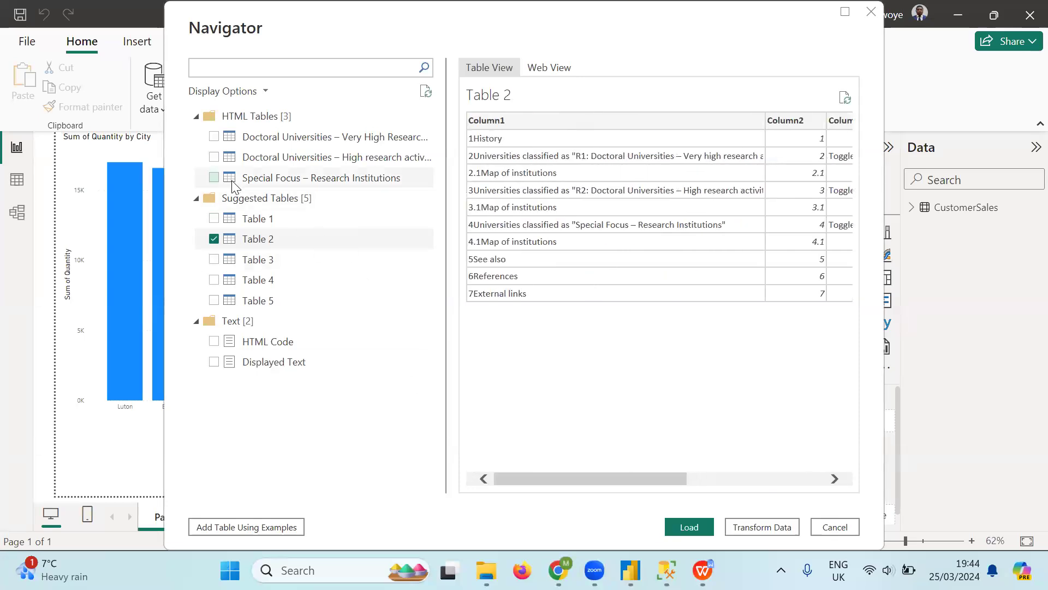
- Choose the HTML table "Doctoral Universities – Very High Research Activity" for import and remove Table 2 from the selection
{"action": "left_click", "coordinate": [214, 137]}
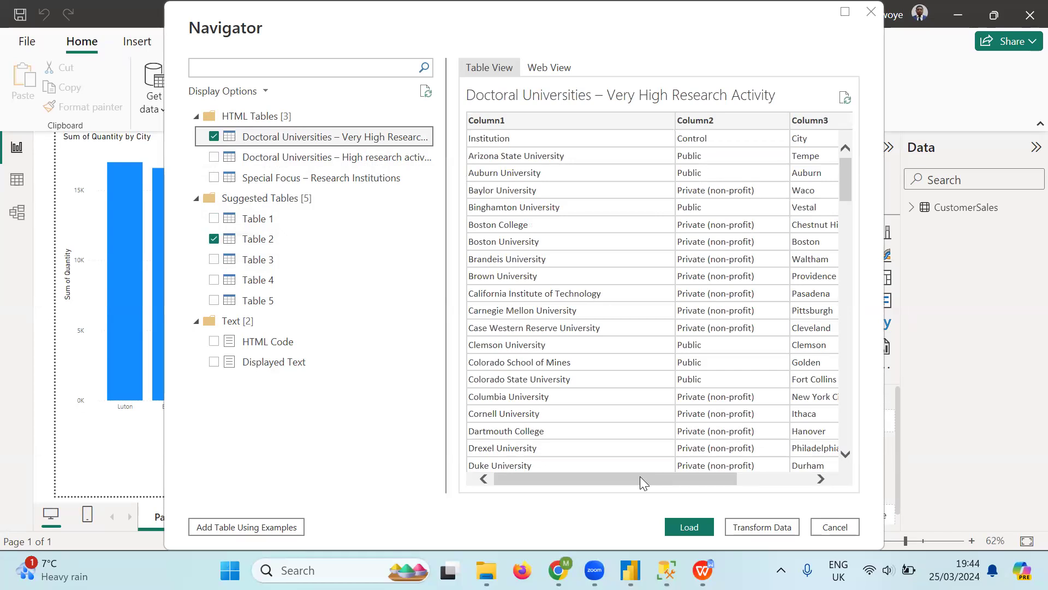
{"action": "left_click_drag", "start_coordinate": [656, 479], "coordinate": [717, 486]}
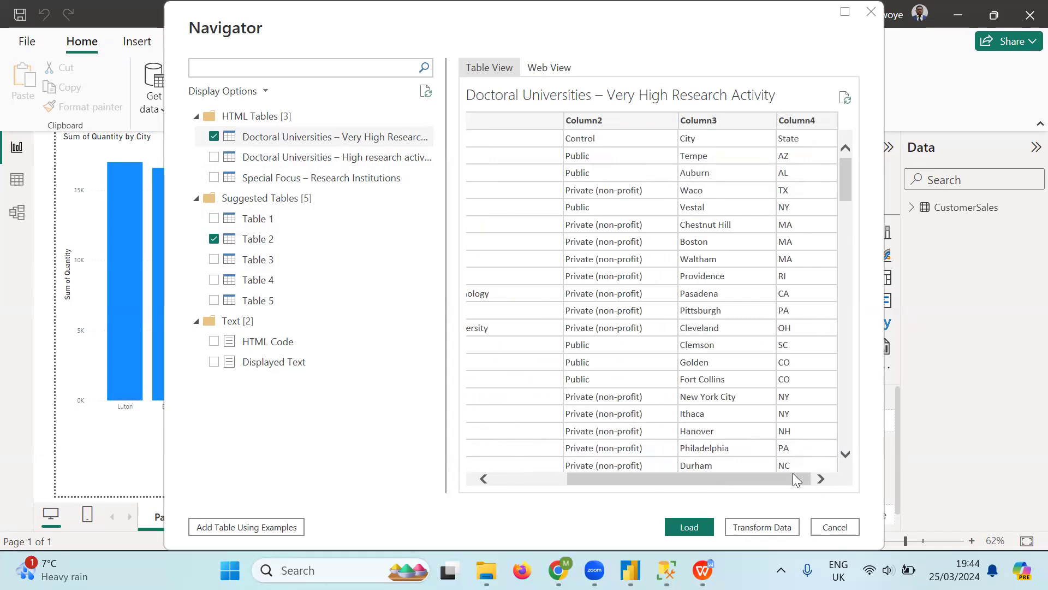
{"action": "left_click_drag", "start_coordinate": [797, 479], "coordinate": [628, 475]}
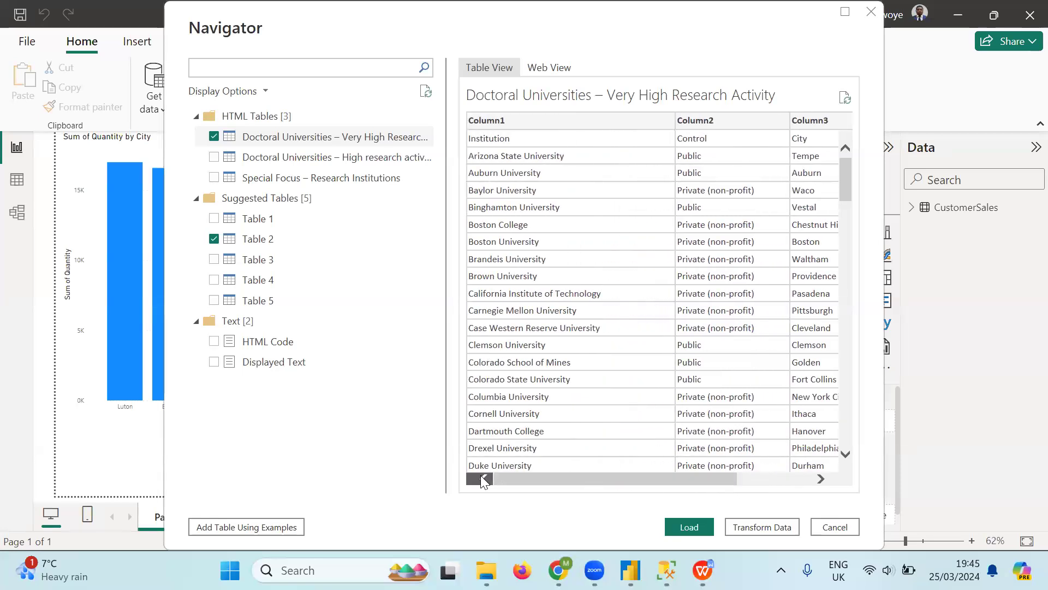
{"action": "mouse_move", "coordinate": [505, 479]}
{"action": "left_mouse_down"}
{"action": "mouse_move", "coordinate": [552, 487]}
{"action": "mouse_move", "coordinate": [488, 478]}
{"action": "left_mouse_up"}
{"action": "left_click", "coordinate": [214, 239]}
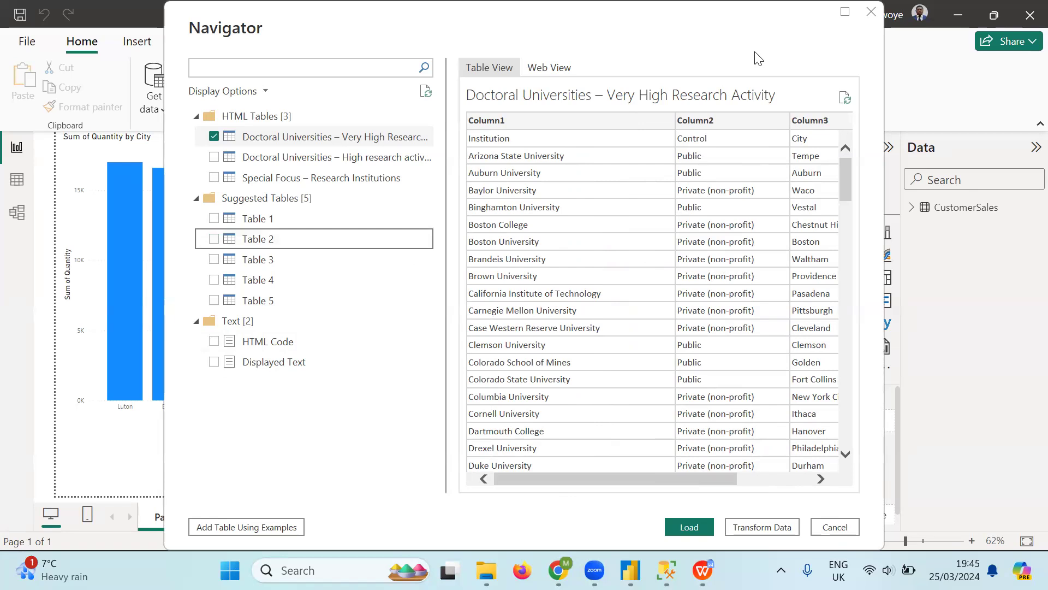
- Check the preview's columns and open the "Doctoral Universities – Very High Research Activity" table for transformation in Power Query Editor
{"action": "left_click_drag", "start_coordinate": [658, 478], "coordinate": [539, 482]}
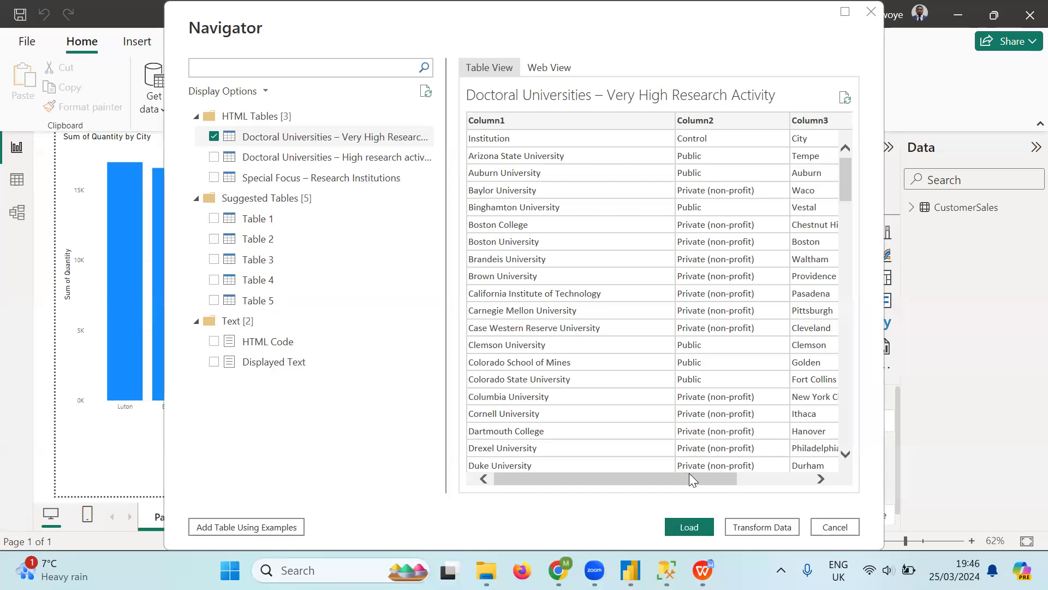
{"action": "left_click_drag", "start_coordinate": [688, 477], "coordinate": [800, 477]}
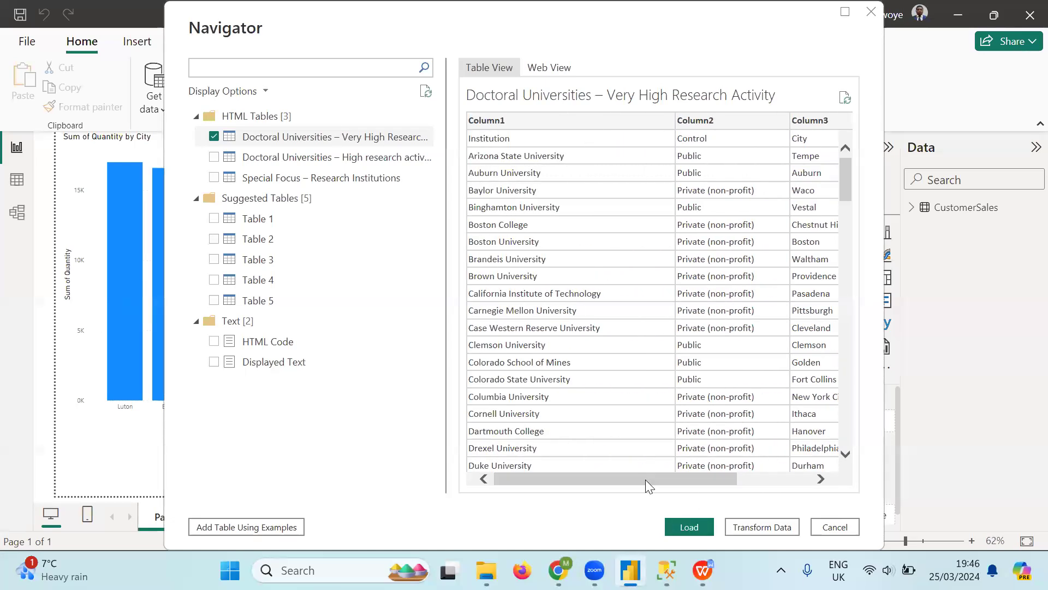
{"action": "left_click", "coordinate": [765, 527]}
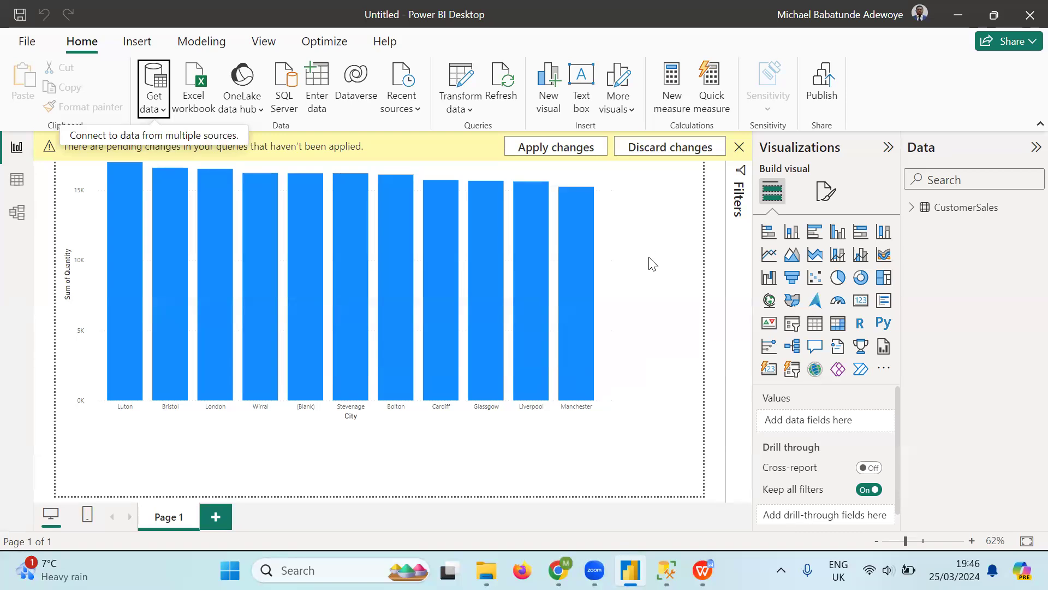
{"action": "left_click", "coordinate": [550, 148]}
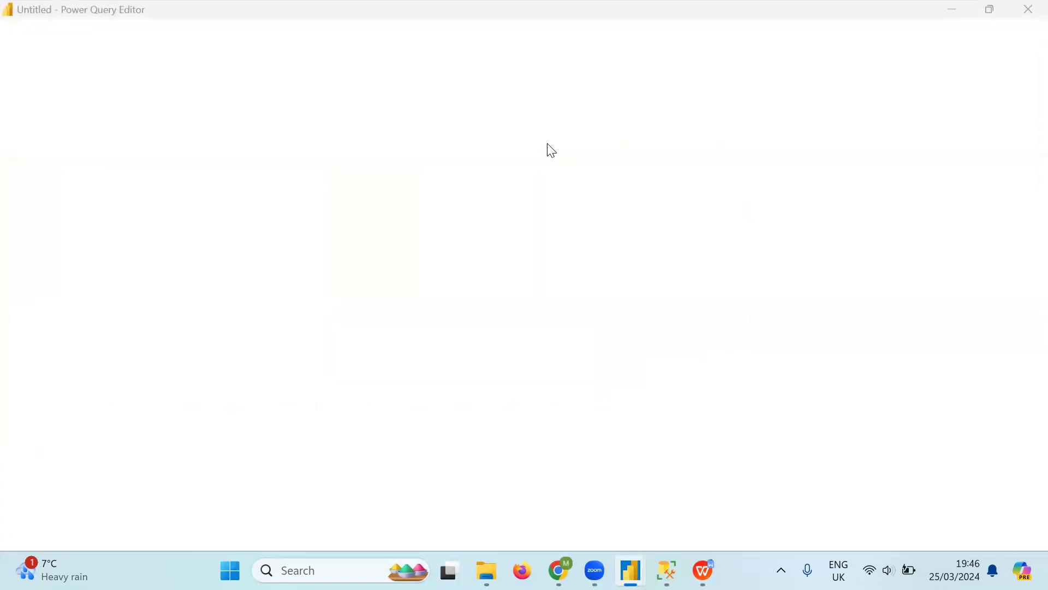
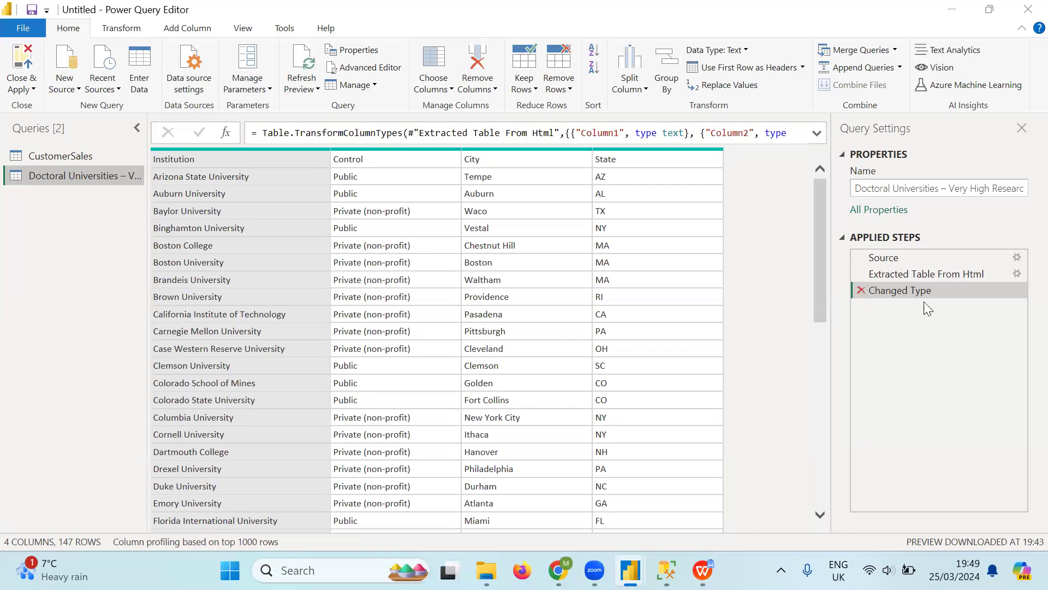
- Review the query's applied steps Source, Extracted Table From Html and Changed Type, comparing the data at each step
{"action": "left_click", "coordinate": [909, 259]}
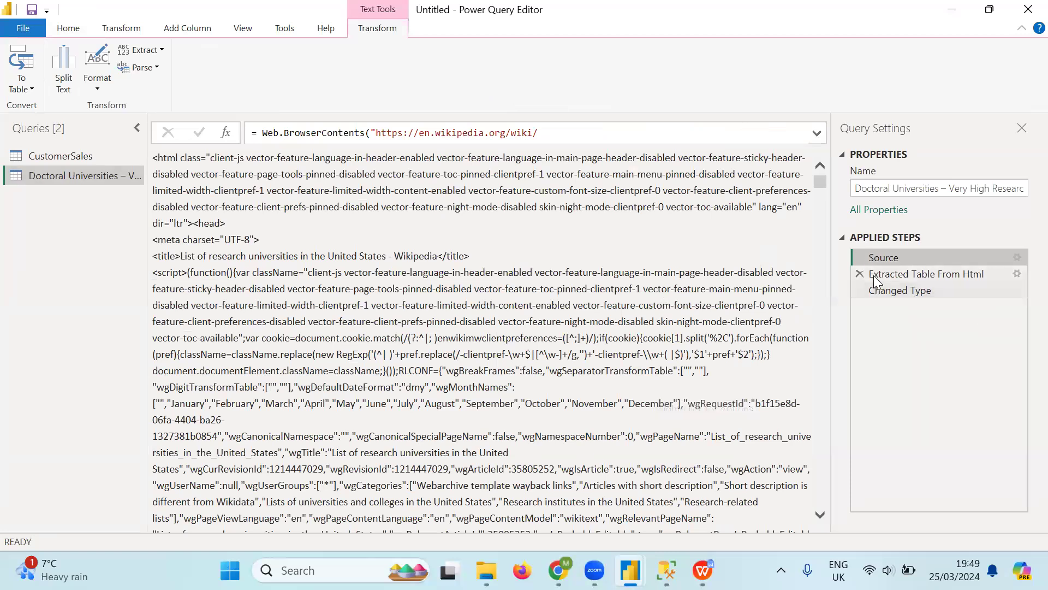
{"action": "left_click", "coordinate": [920, 274]}
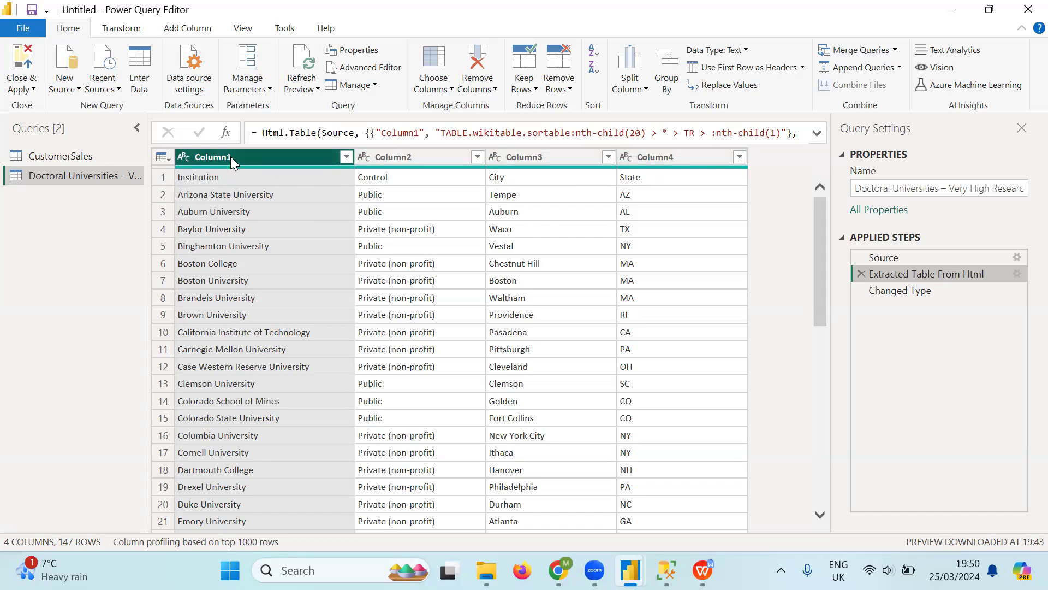
{"action": "left_click_drag", "start_coordinate": [891, 291], "coordinate": [897, 295]}
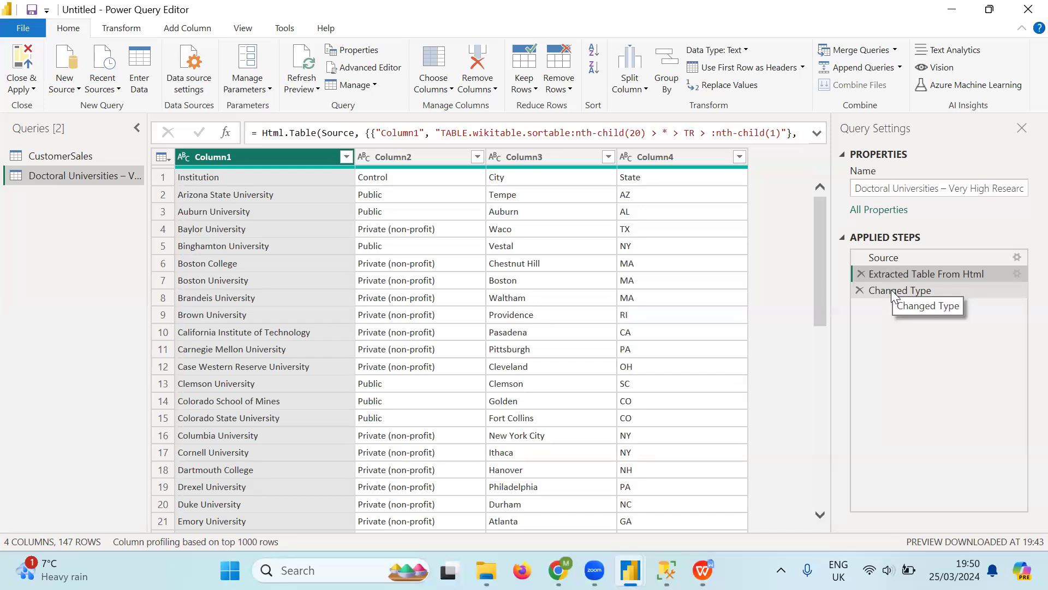
{"action": "left_click", "coordinate": [891, 290]}
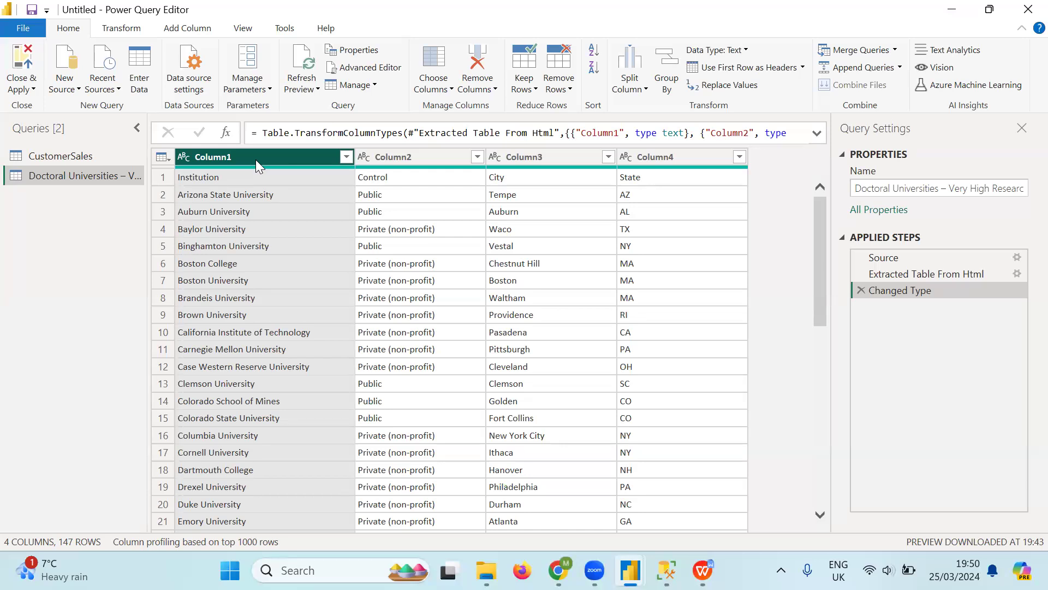
{"action": "left_click", "coordinate": [892, 277]}
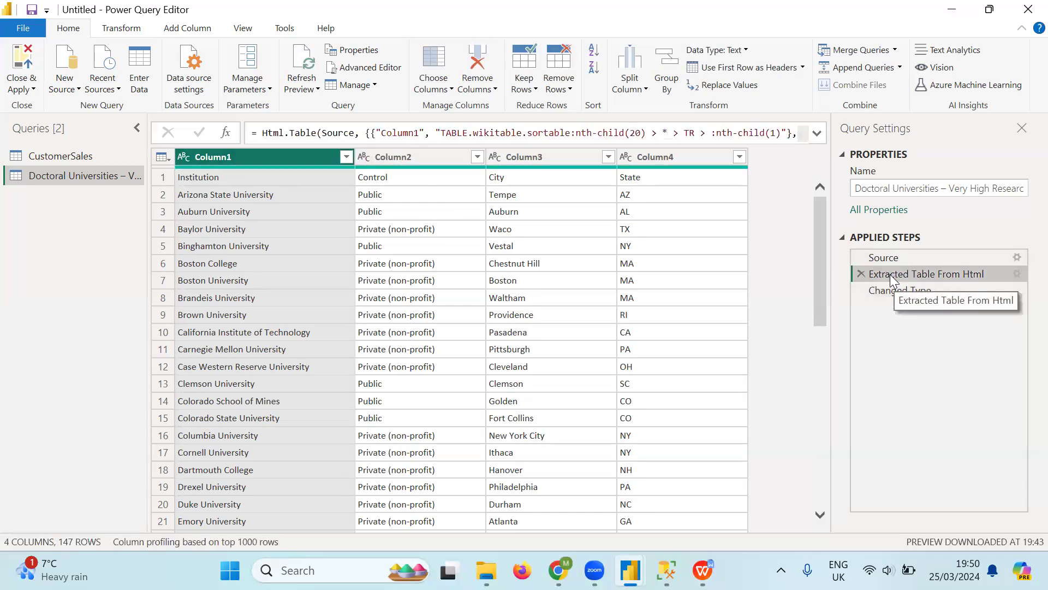
- Return to the Changed Type step and view the options for converting between first row and headers, leaving without choosing one
{"action": "left_click", "coordinate": [894, 290]}
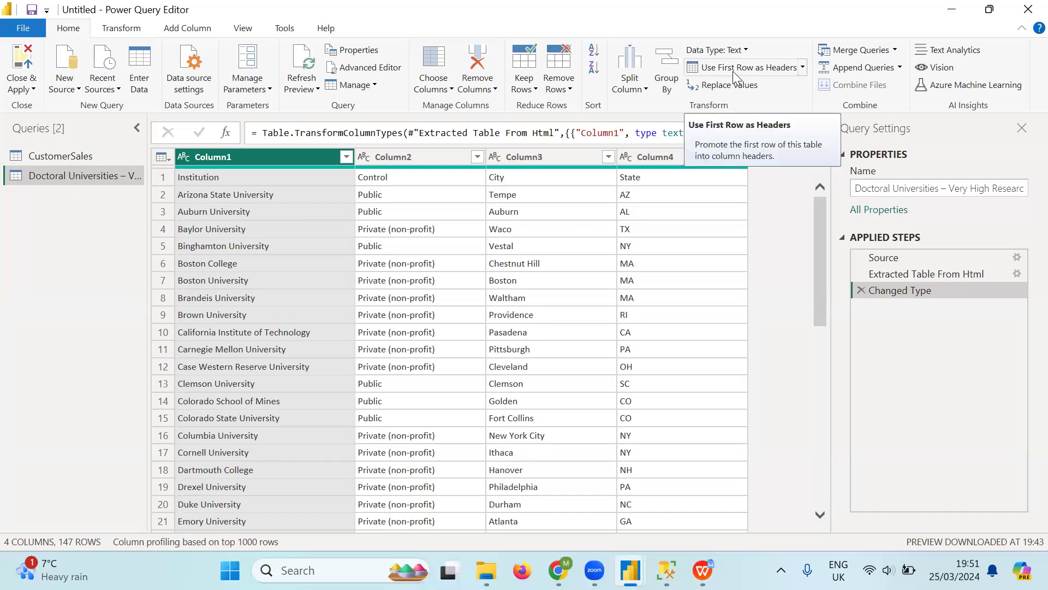
{"action": "left_click", "coordinate": [802, 68]}
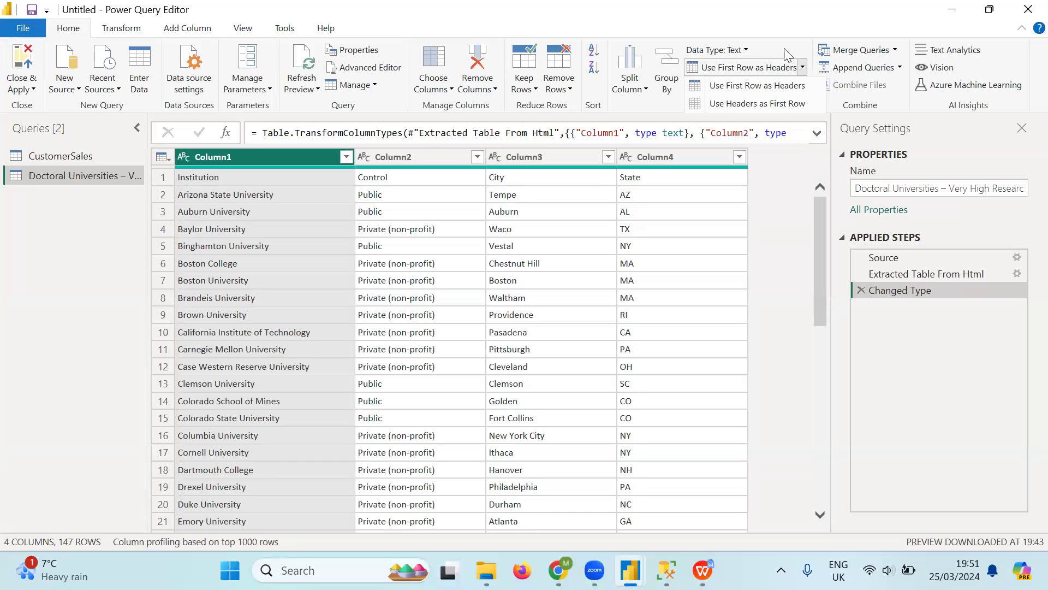
{"action": "left_click", "coordinate": [784, 21]}
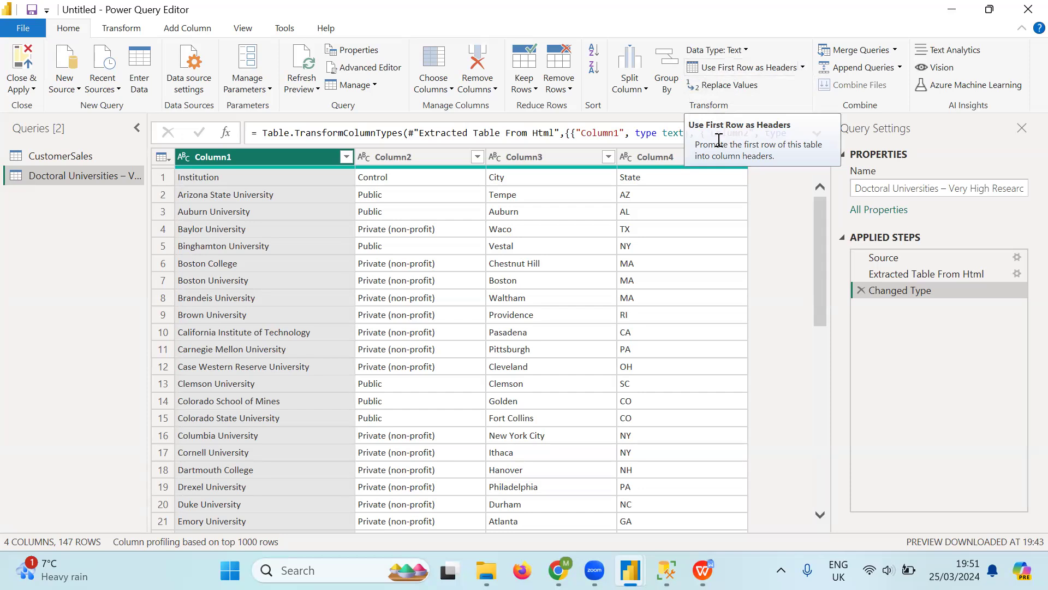
- Use the first row as headers in the Doctoral Universities table, and close the editor applying the changes
{"action": "left_click", "coordinate": [741, 67]}
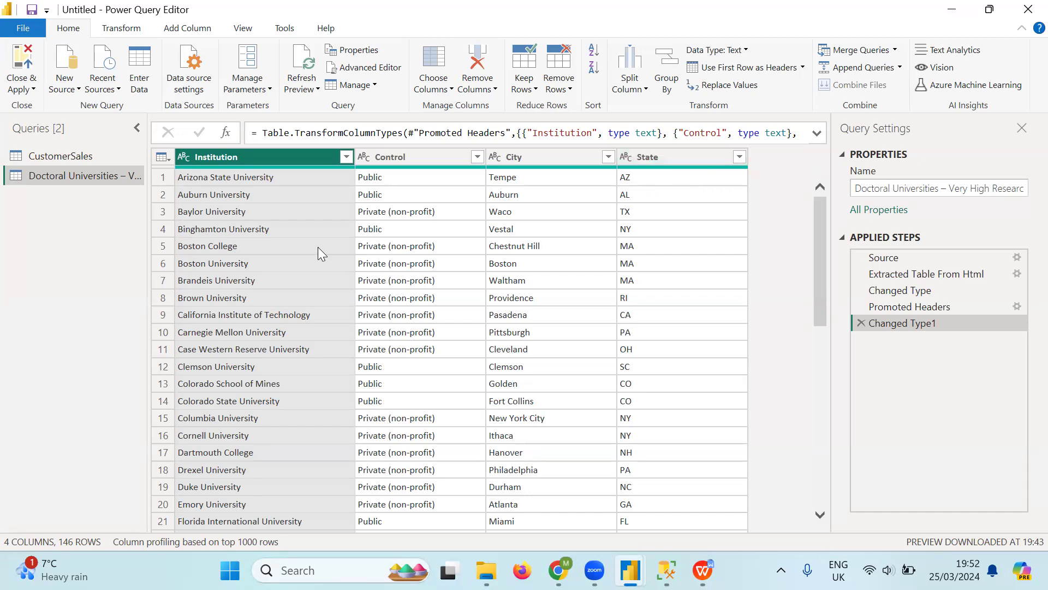
{"action": "left_click_drag", "start_coordinate": [418, 158], "coordinate": [447, 157]}
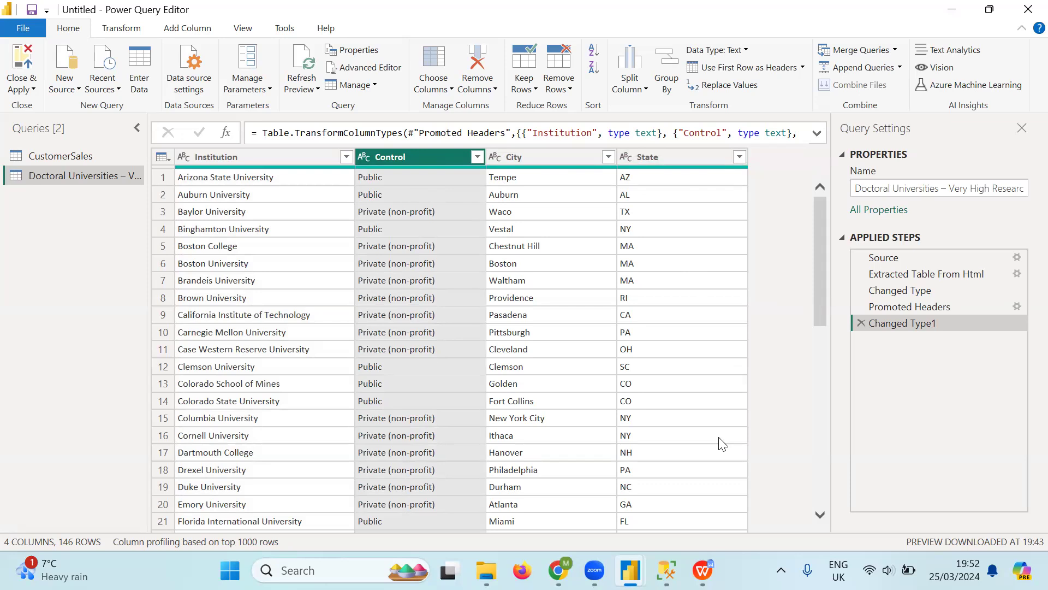
{"action": "left_click_drag", "start_coordinate": [818, 272], "coordinate": [825, 176]}
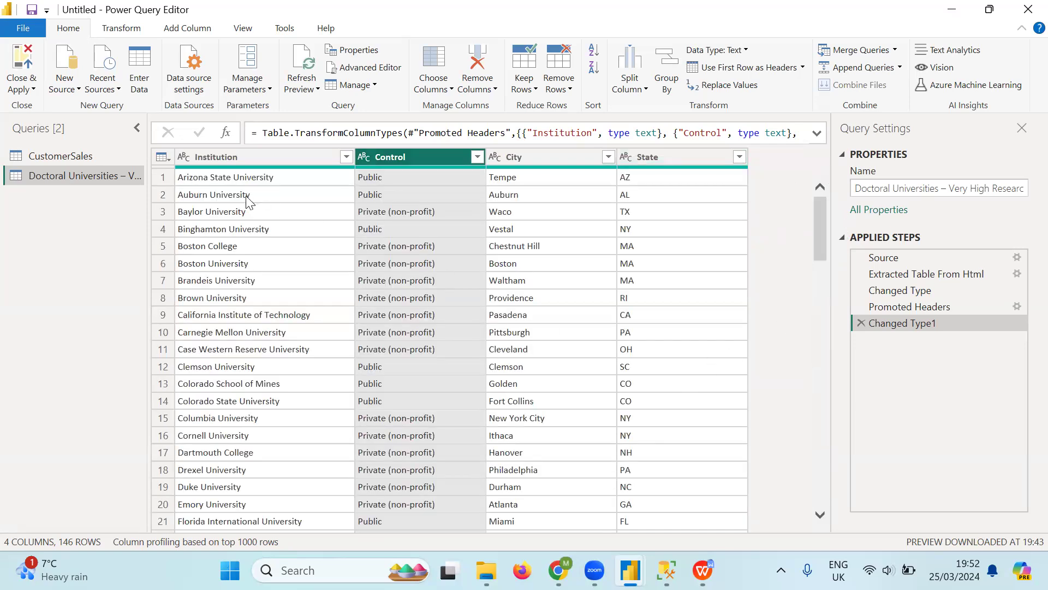
{"action": "left_click", "coordinate": [33, 91]}
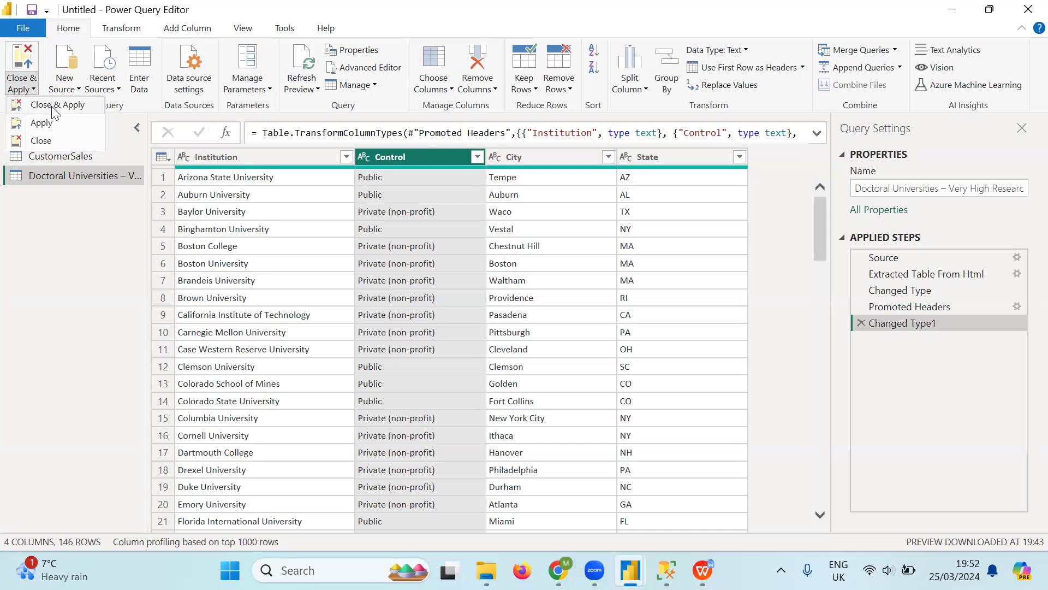
{"action": "left_click", "coordinate": [53, 109]}
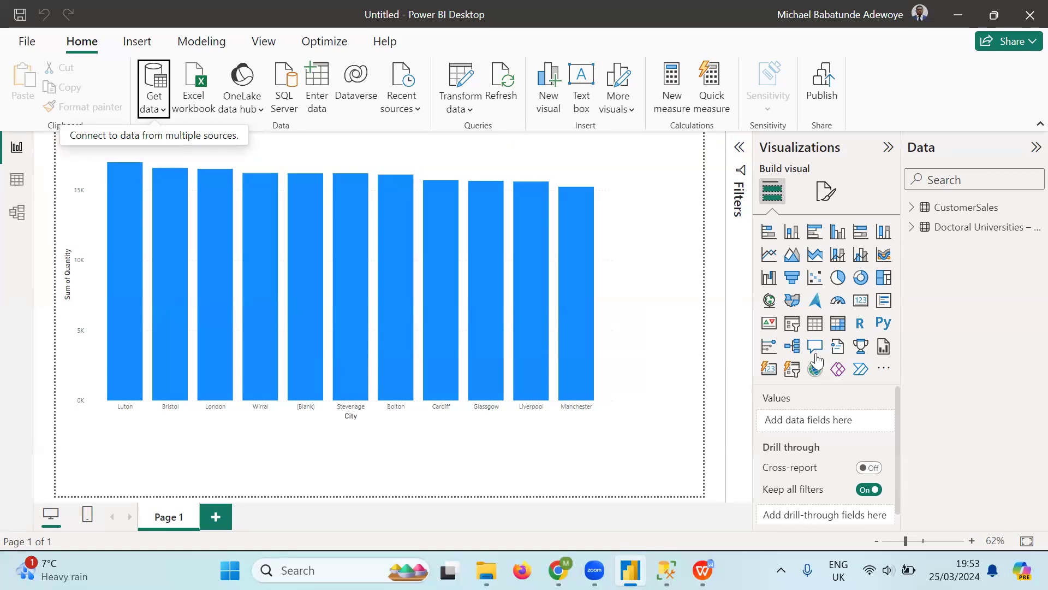
- Create a clustered column chart on Page 2 with Control on the X-axis and Count of Institution on the Y-axis
{"action": "left_click", "coordinate": [910, 228]}
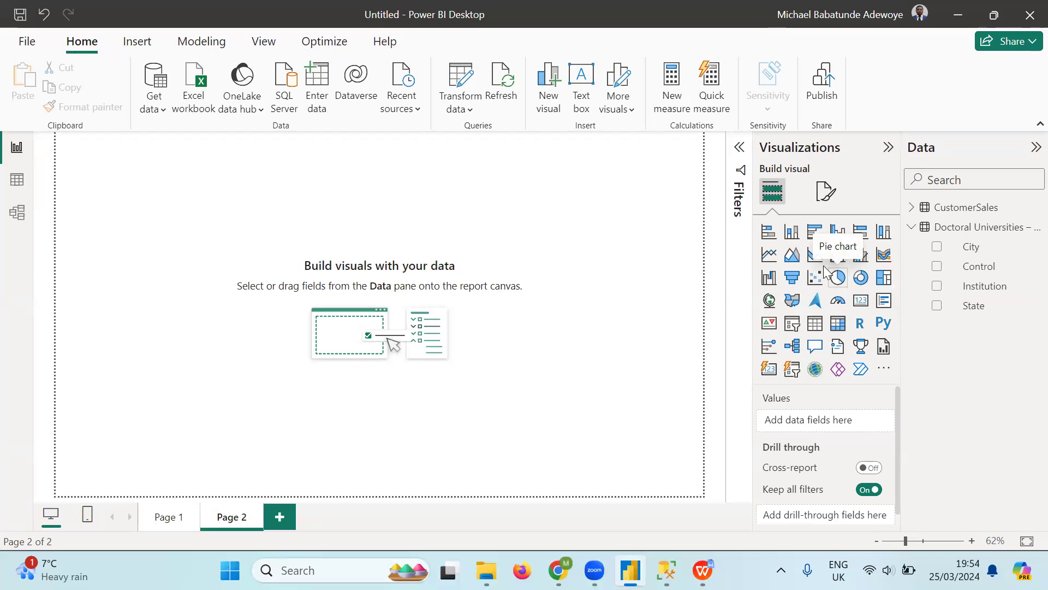
{"action": "left_click", "coordinate": [836, 233]}
{"action": "left_click_drag", "start_coordinate": [200, 269], "coordinate": [557, 405]}
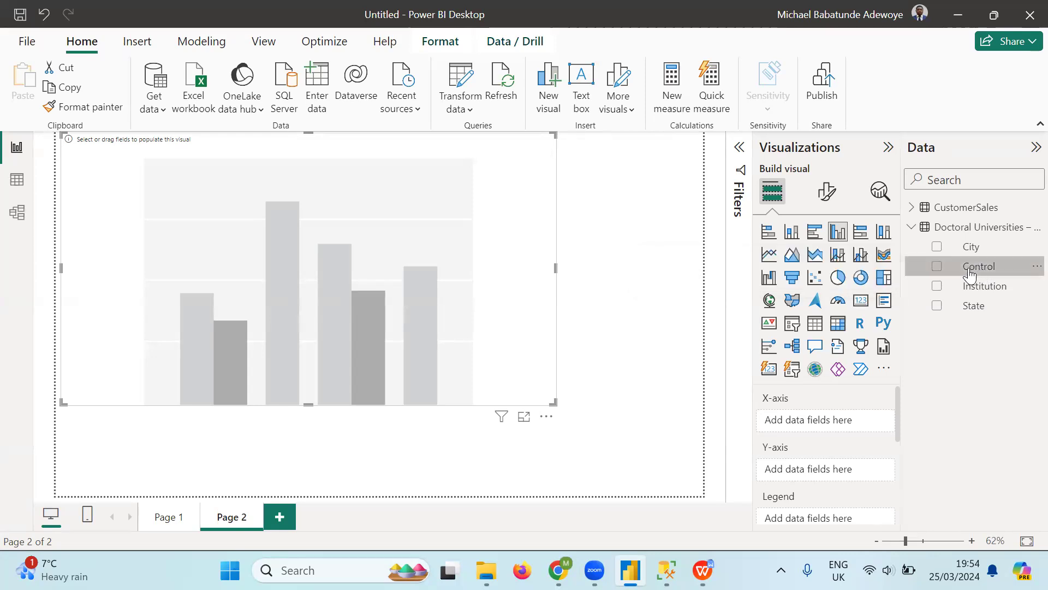
{"action": "left_click_drag", "start_coordinate": [969, 273], "coordinate": [827, 422]}
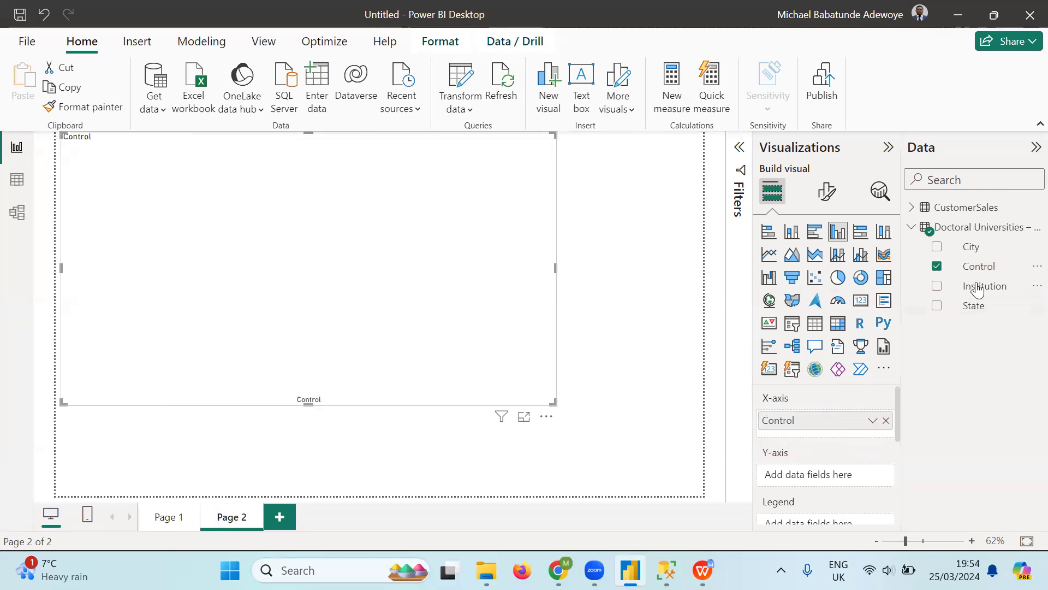
{"action": "left_click_drag", "start_coordinate": [984, 289], "coordinate": [833, 486]}
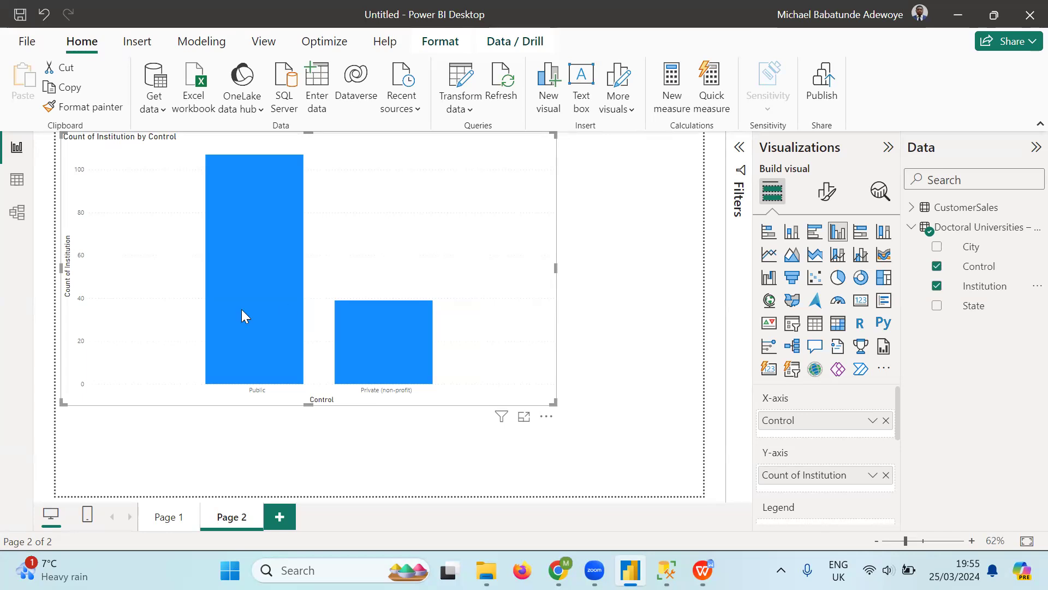
- Check the institution counts of the Public and Private (non-profit) columns, and view the common data sources for import
{"action": "mouse_move", "coordinate": [243, 334]}
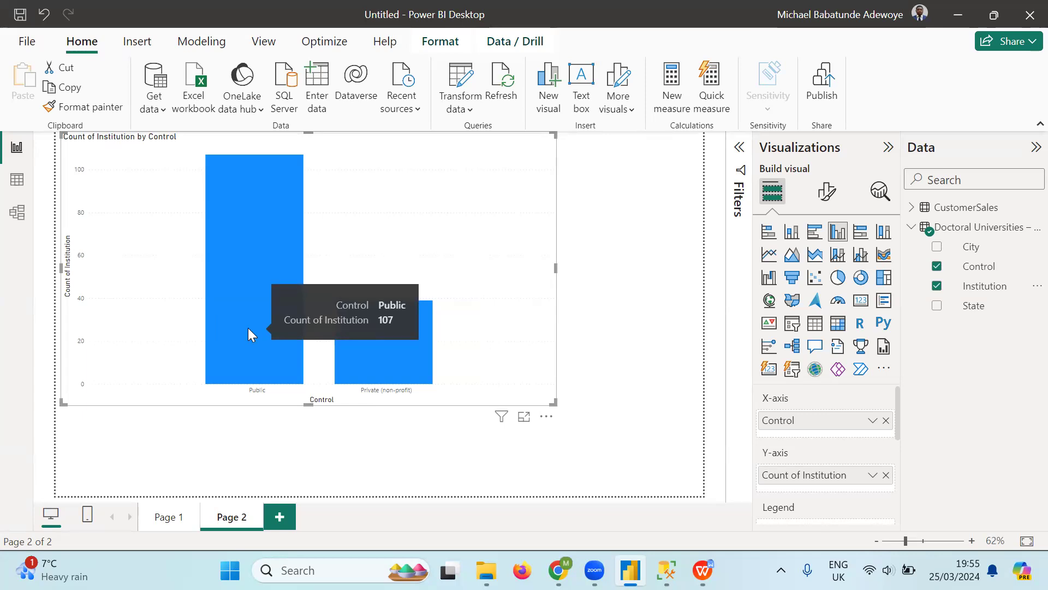
{"action": "mouse_move", "coordinate": [358, 356]}
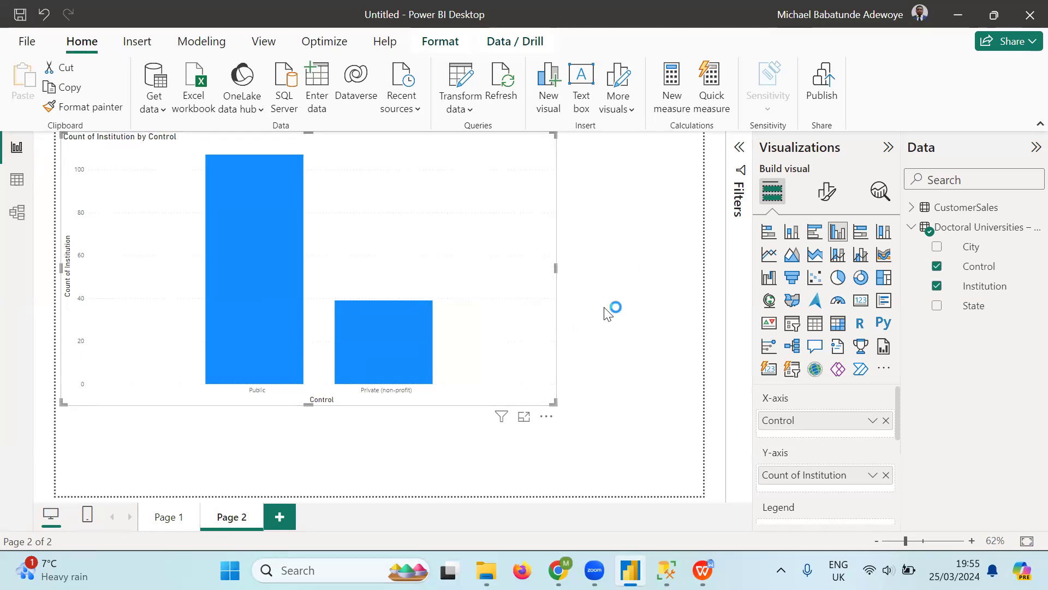
{"action": "left_click", "coordinate": [912, 228]}
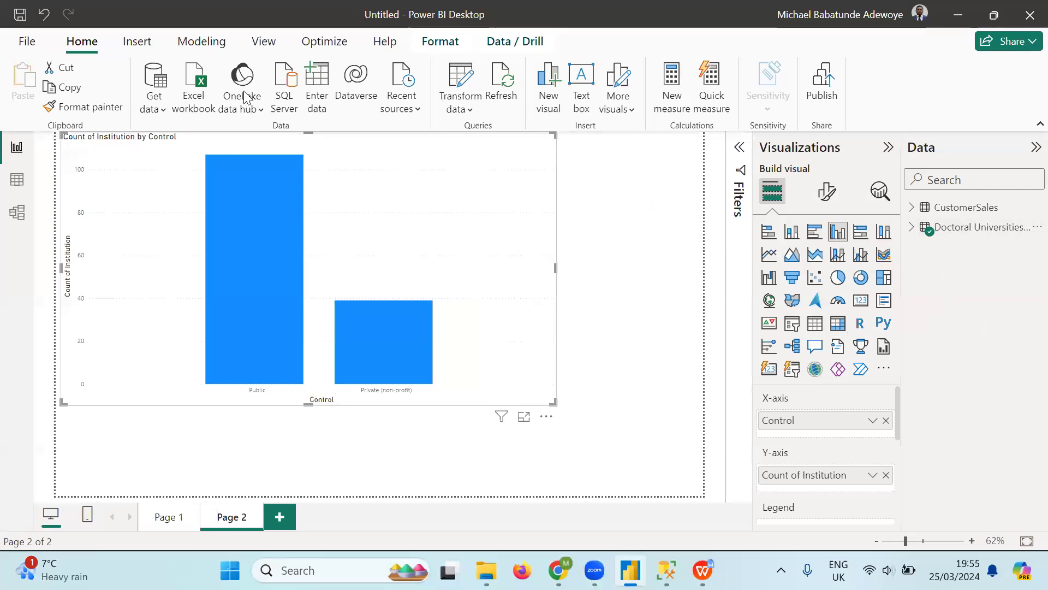
{"action": "left_click", "coordinate": [152, 104]}
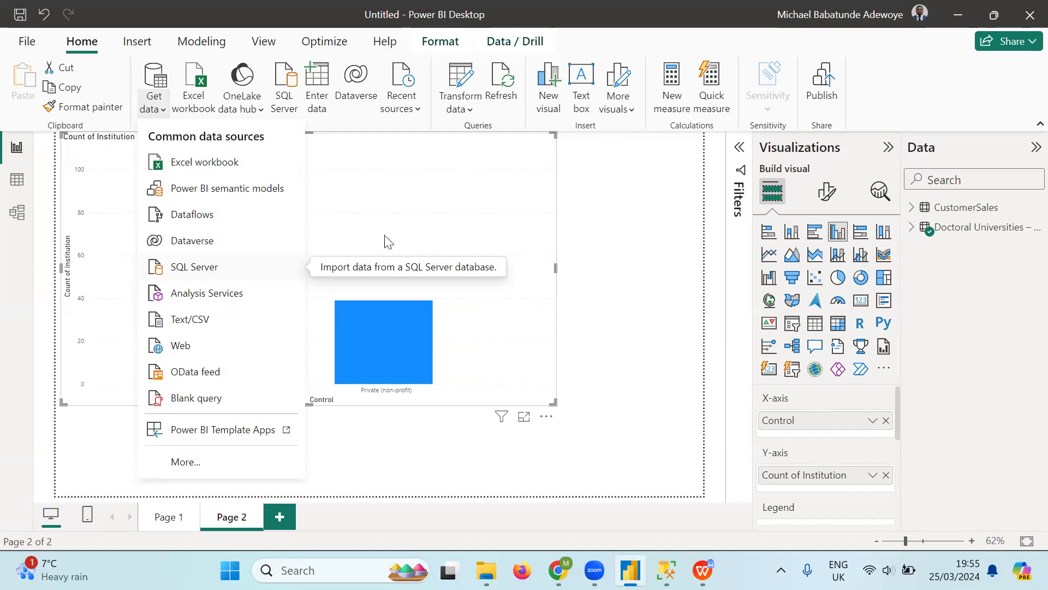
{"action": "left_click", "coordinate": [610, 225]}
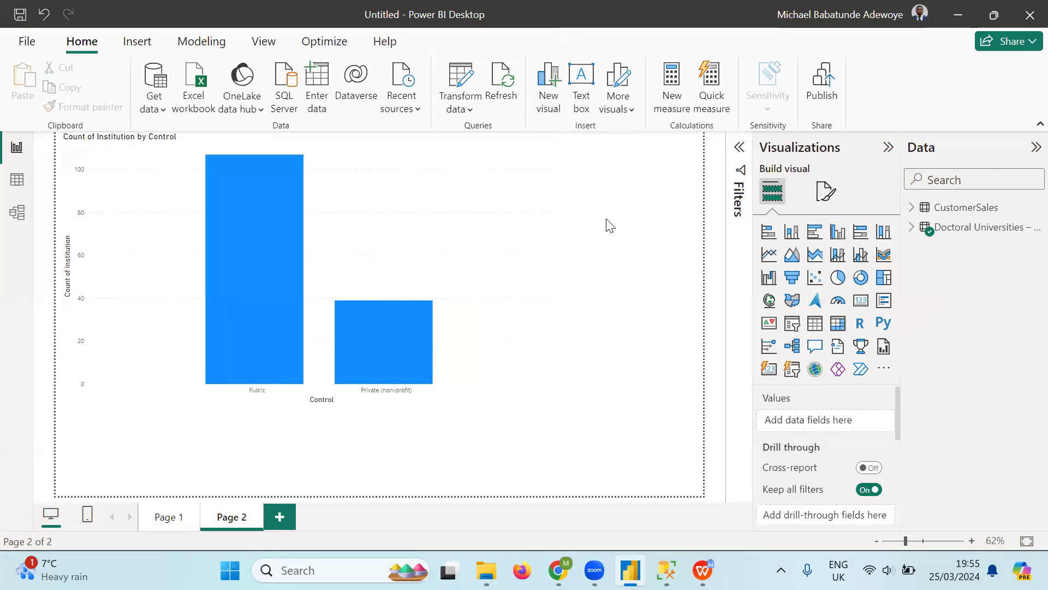
- Shrink the Count of Institution by Control chart to a small visual in the upper-left part of the report page
{"action": "left_click", "coordinate": [447, 252]}
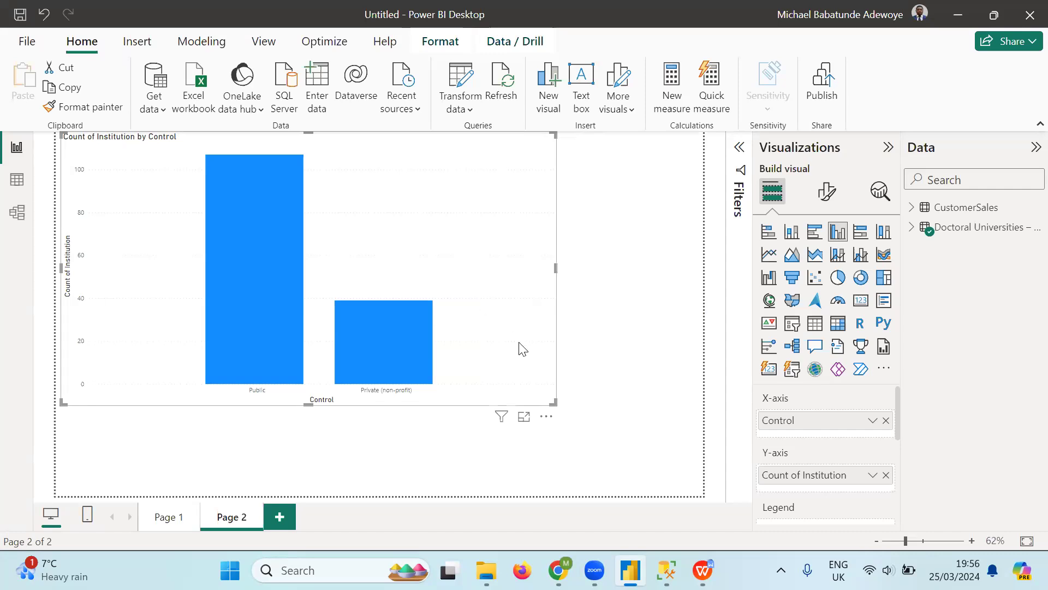
{"action": "left_click_drag", "start_coordinate": [551, 402], "coordinate": [484, 370]}
{"action": "left_click_drag", "start_coordinate": [428, 214], "coordinate": [436, 239]}
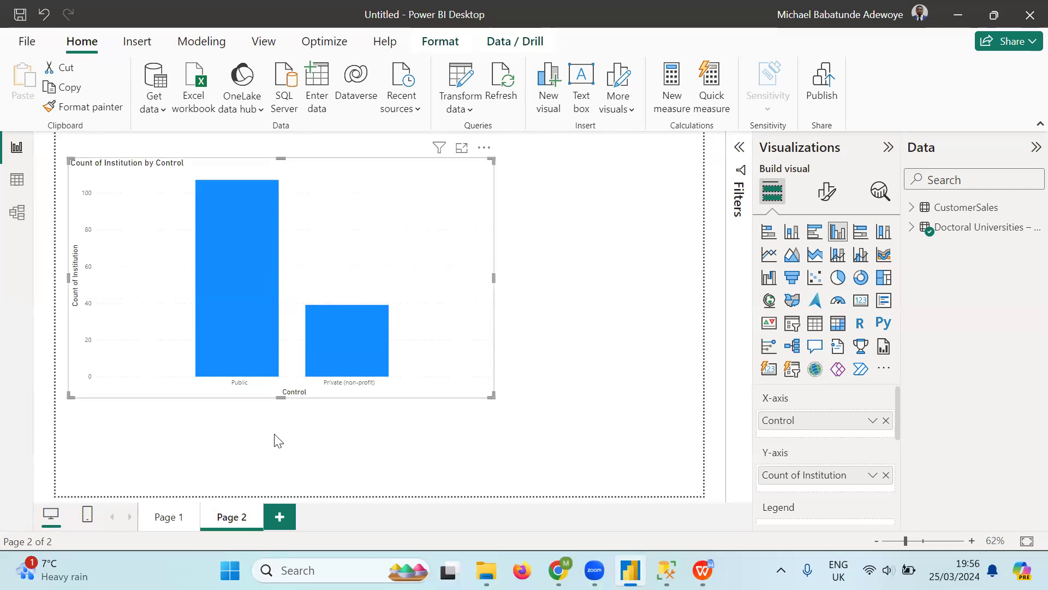
{"action": "left_click", "coordinate": [498, 392]}
{"action": "left_click", "coordinate": [491, 397]}
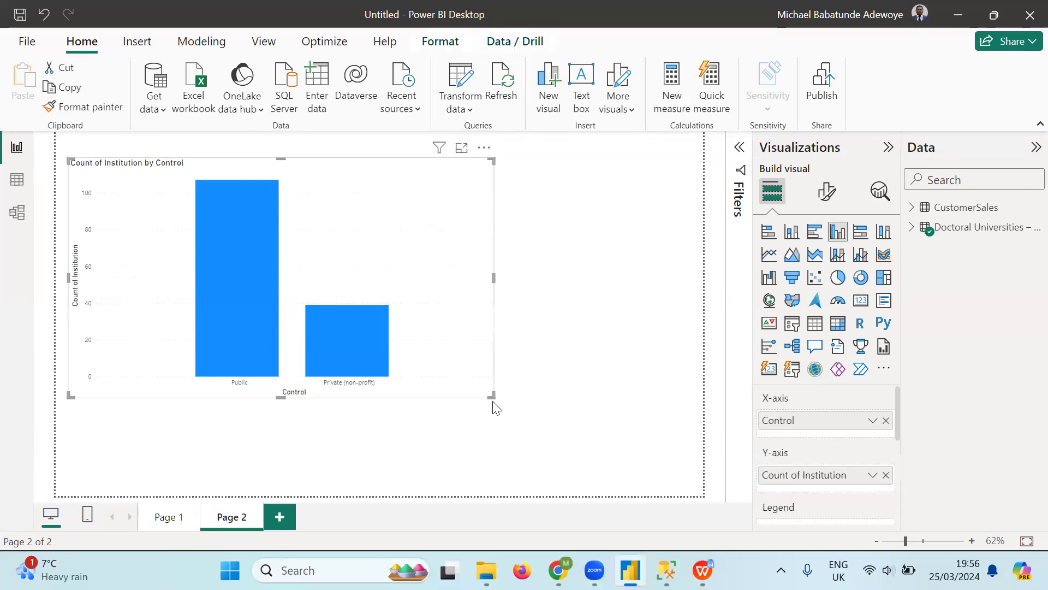
{"action": "left_click_drag", "start_coordinate": [491, 397], "coordinate": [354, 317]}
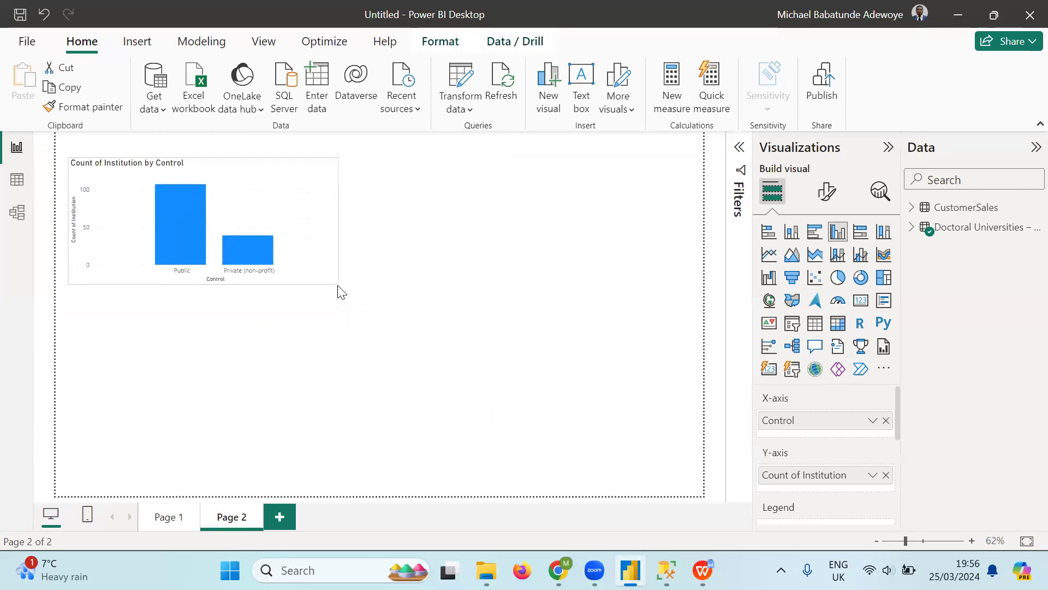
{"action": "left_click", "coordinate": [534, 277]}
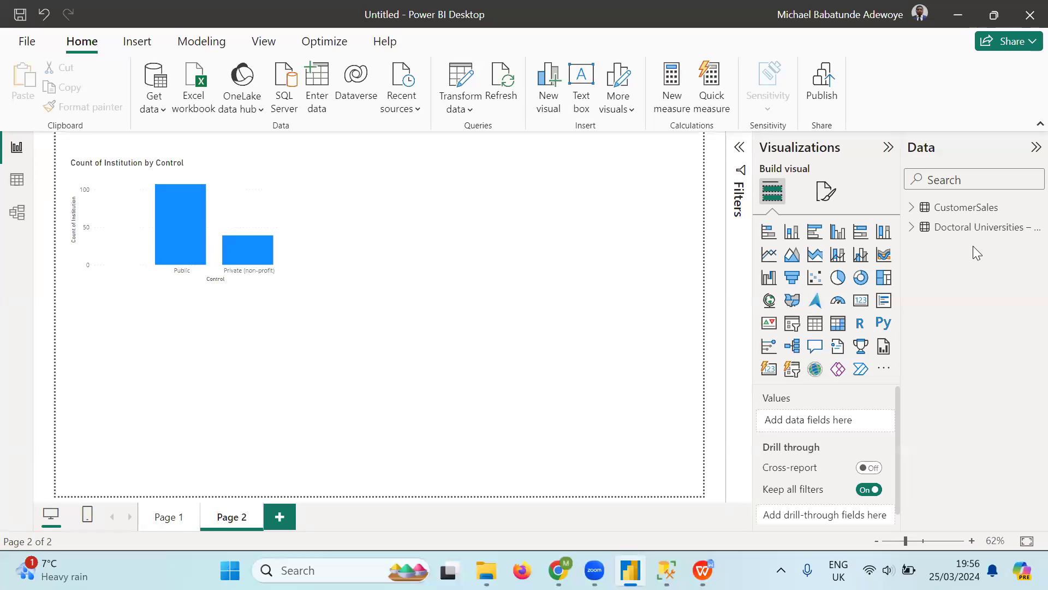
- Add a pie chart below the column chart with Count of Institution as its values, and enlarge the visual
{"action": "left_click", "coordinate": [838, 279]}
{"action": "left_click_drag", "start_coordinate": [335, 415], "coordinate": [355, 443]}
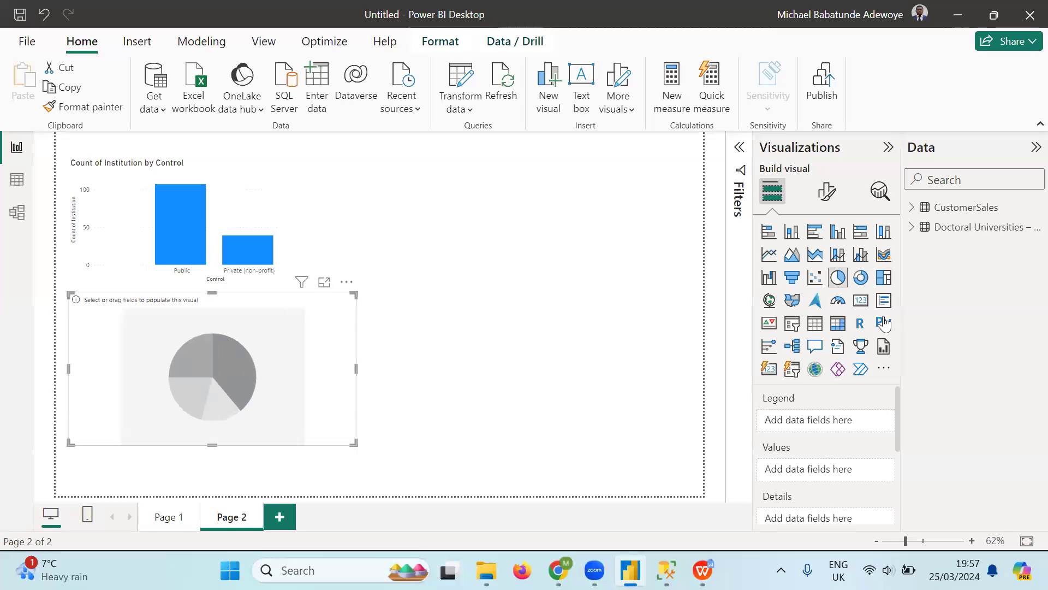
{"action": "left_click", "coordinate": [917, 228]}
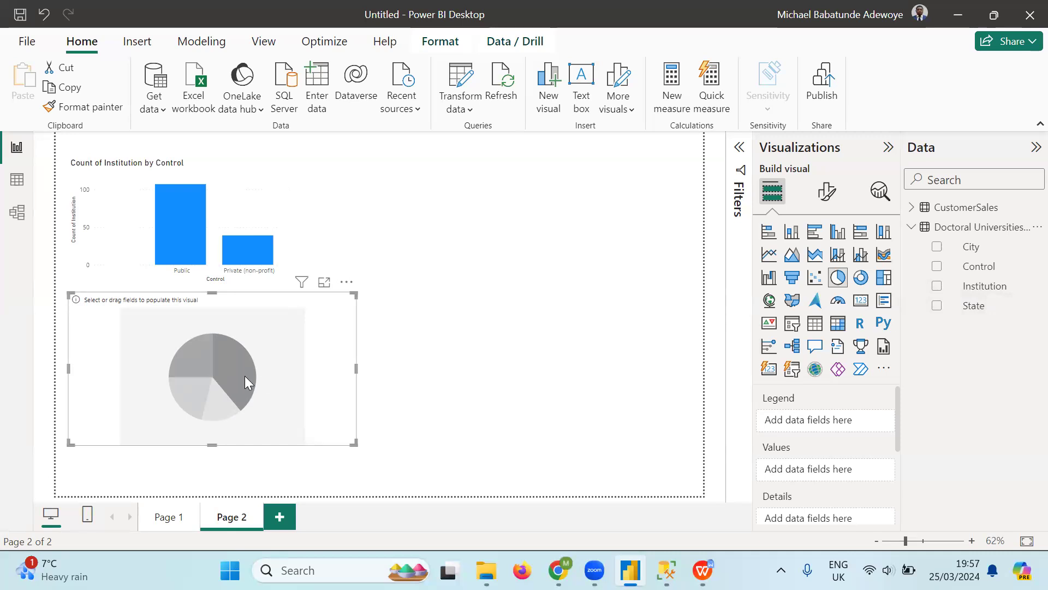
{"action": "left_click_drag", "start_coordinate": [992, 294], "coordinate": [845, 476]}
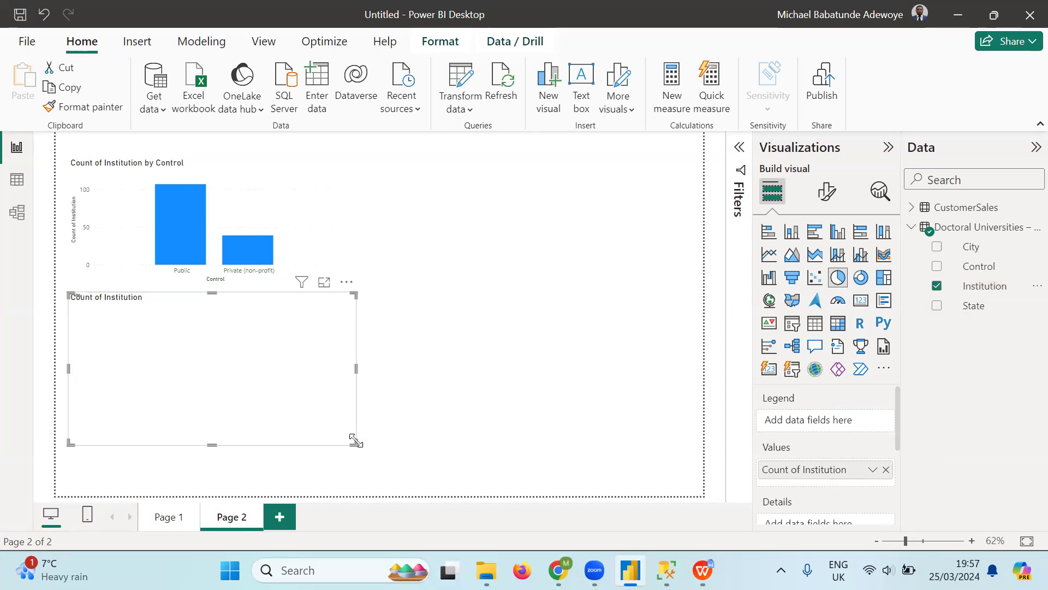
{"action": "left_click_drag", "start_coordinate": [355, 445], "coordinate": [409, 469]}
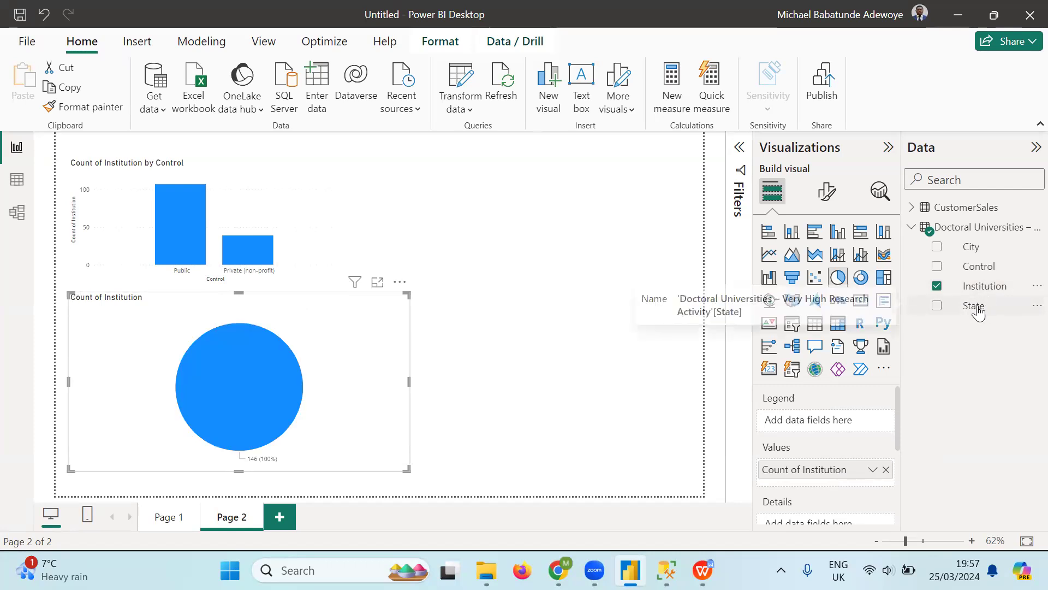
- Try State as the pie chart's legend and remove it from the visual again
{"action": "left_click_drag", "start_coordinate": [977, 307], "coordinate": [825, 423]}
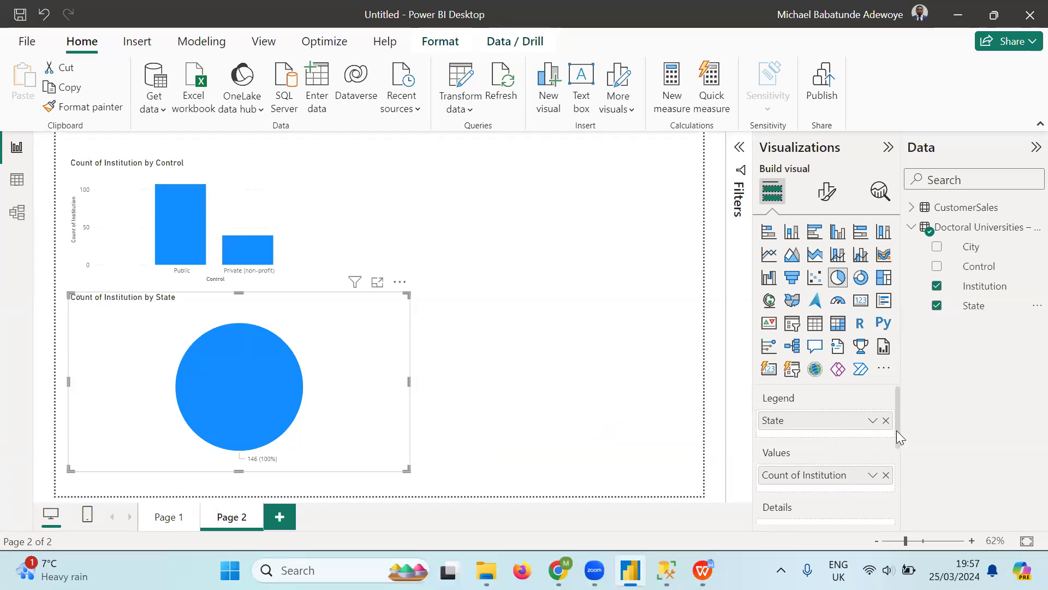
{"action": "scroll", "coordinate": [896, 475], "scroll_direction": "down", "scroll_amount": 3}
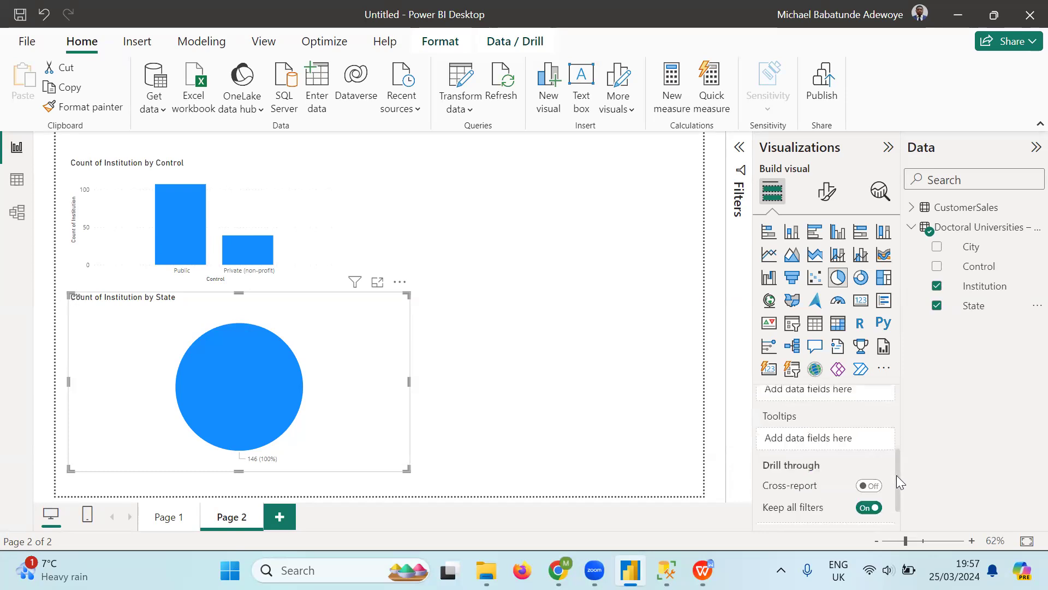
{"action": "scroll", "coordinate": [894, 426], "scroll_direction": "up", "scroll_amount": 1}
{"action": "scroll", "coordinate": [894, 426], "scroll_direction": "up", "scroll_amount": 3}
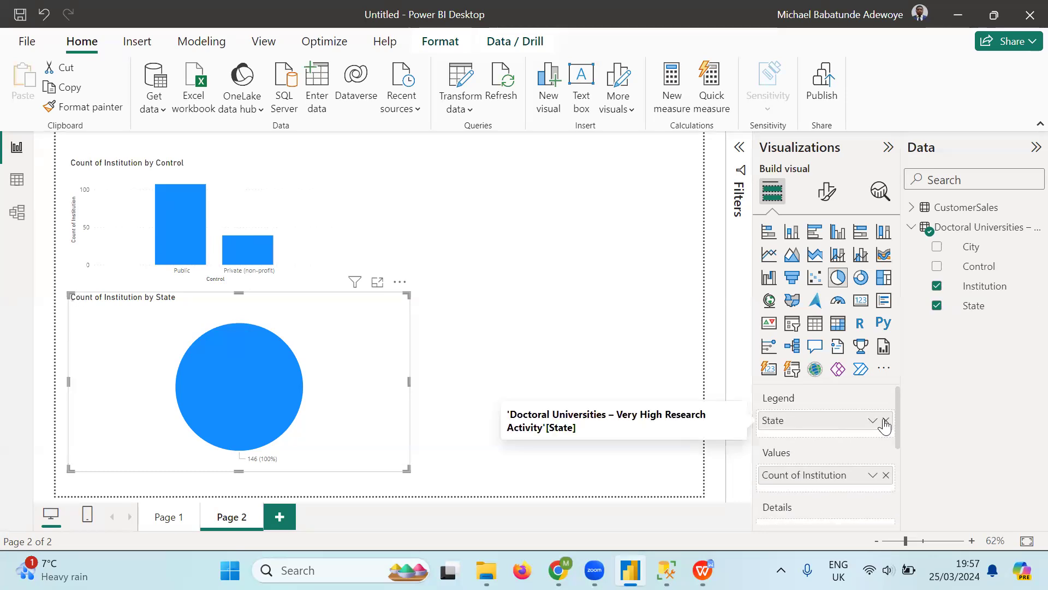
{"action": "left_click", "coordinate": [885, 421]}
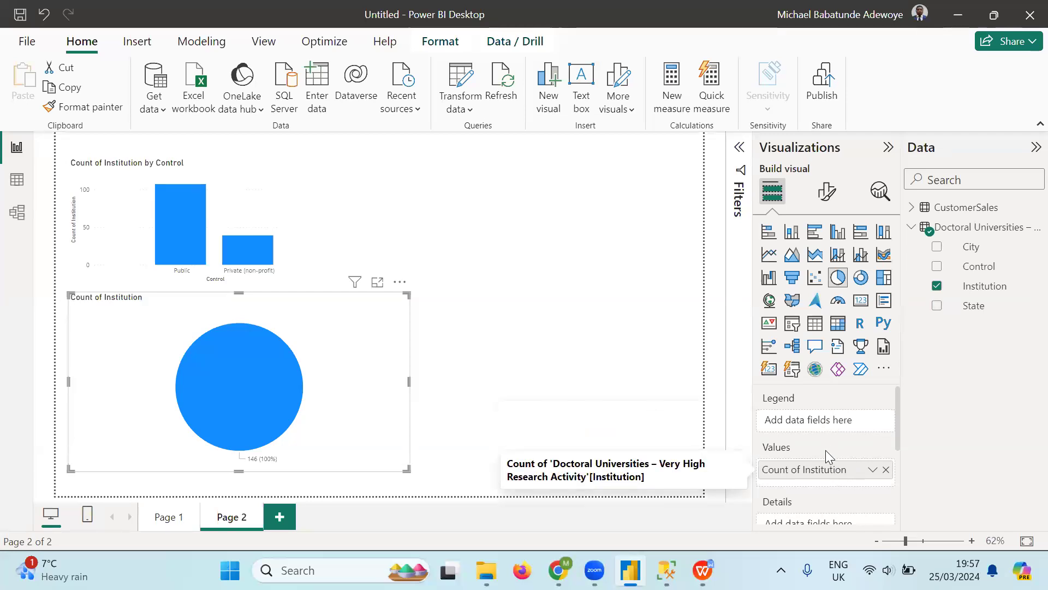
- Move Institution to the pie chart's legend, set Count of State as its values, and expand the CustomerSales table's fields
{"action": "left_click_drag", "start_coordinate": [807, 469], "coordinate": [824, 420]}
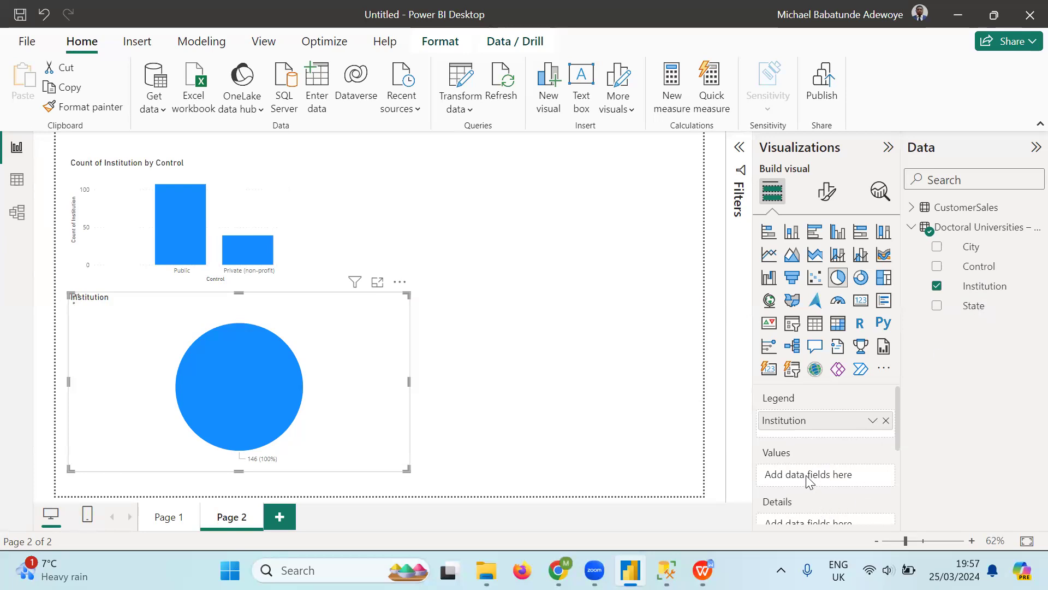
{"action": "left_click_drag", "start_coordinate": [974, 305], "coordinate": [801, 484]}
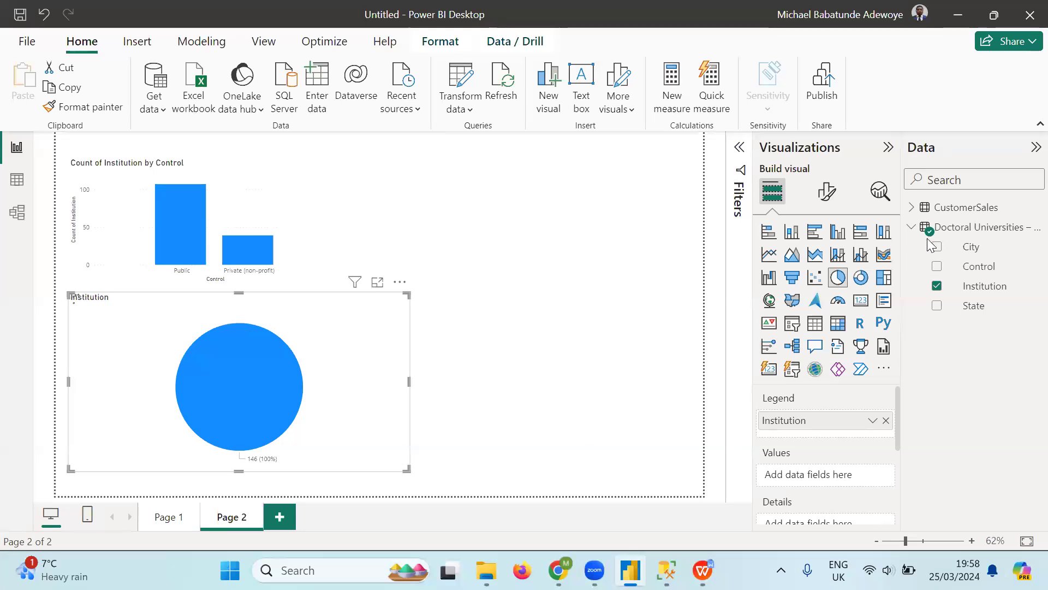
{"action": "left_click", "coordinate": [911, 208]}
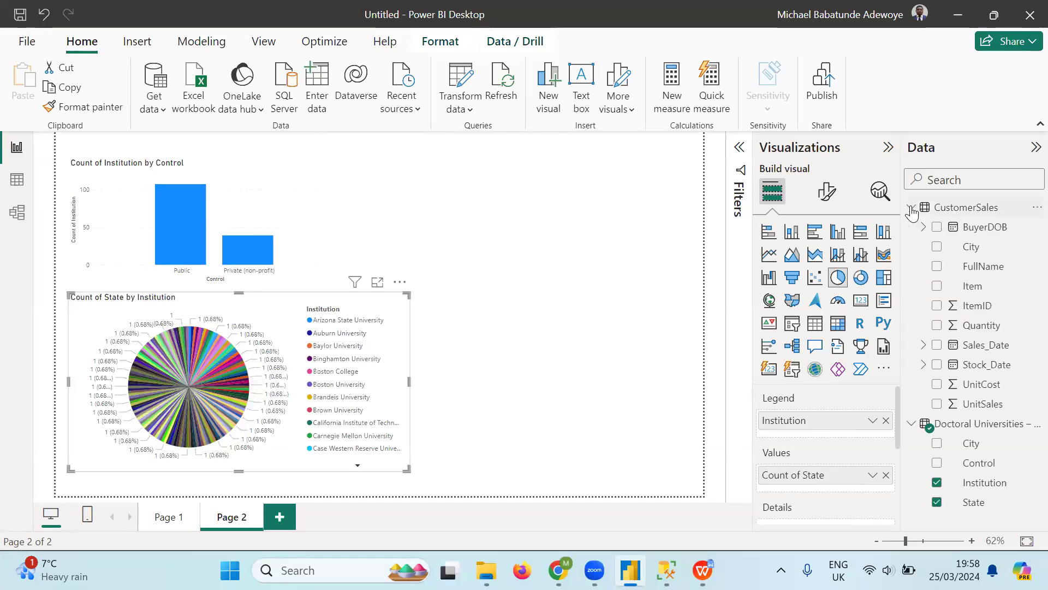
{"action": "left_click", "coordinate": [516, 334]}
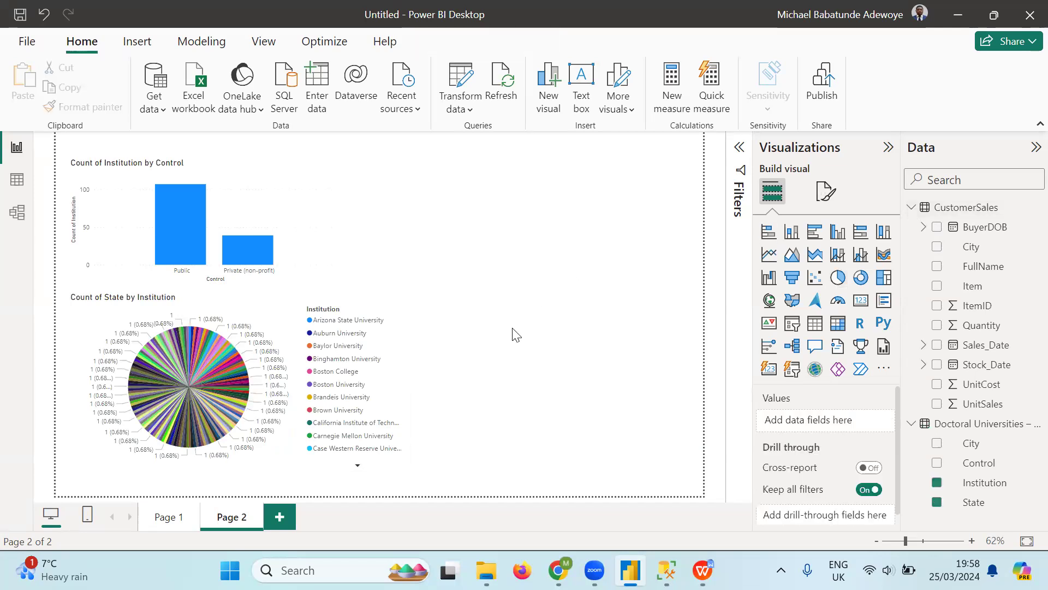
- Examine the slice details of the Count of State by Institution pie chart, and select the column chart above it
{"action": "left_click", "coordinate": [401, 380]}
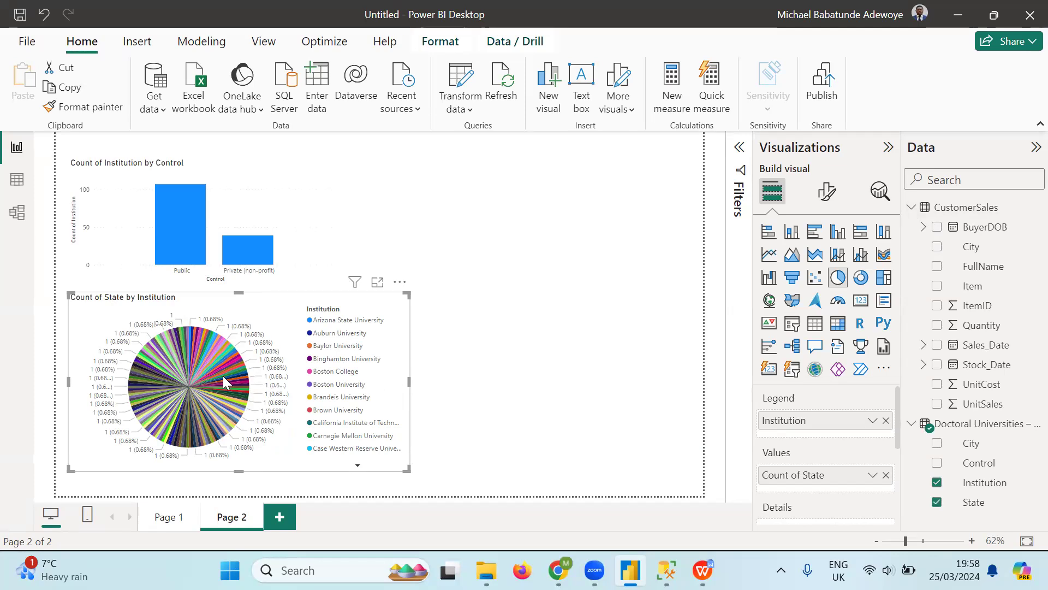
{"action": "mouse_move", "coordinate": [219, 350]}
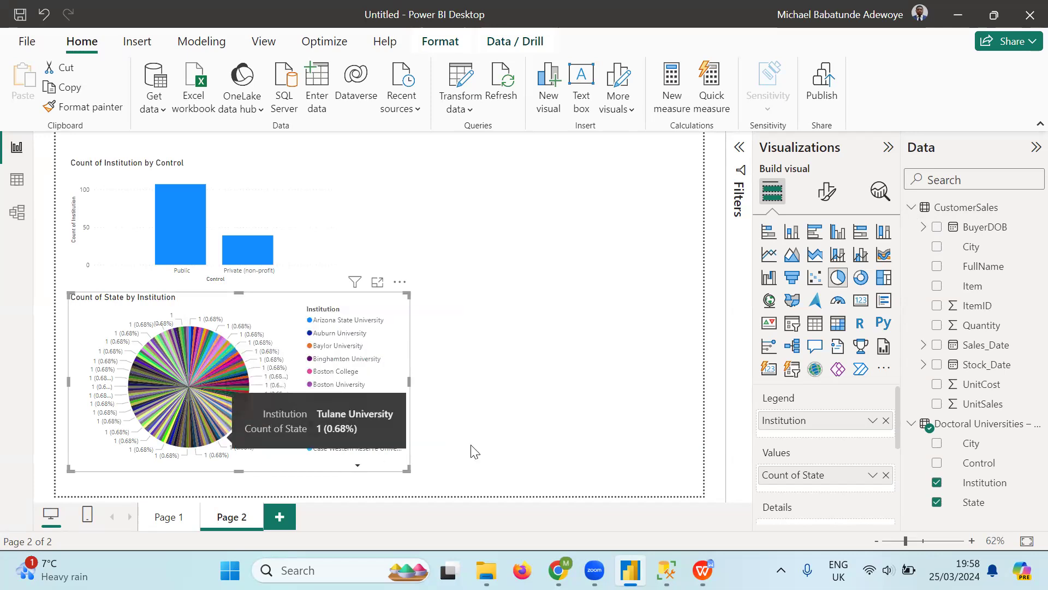
{"action": "left_click", "coordinate": [464, 389]}
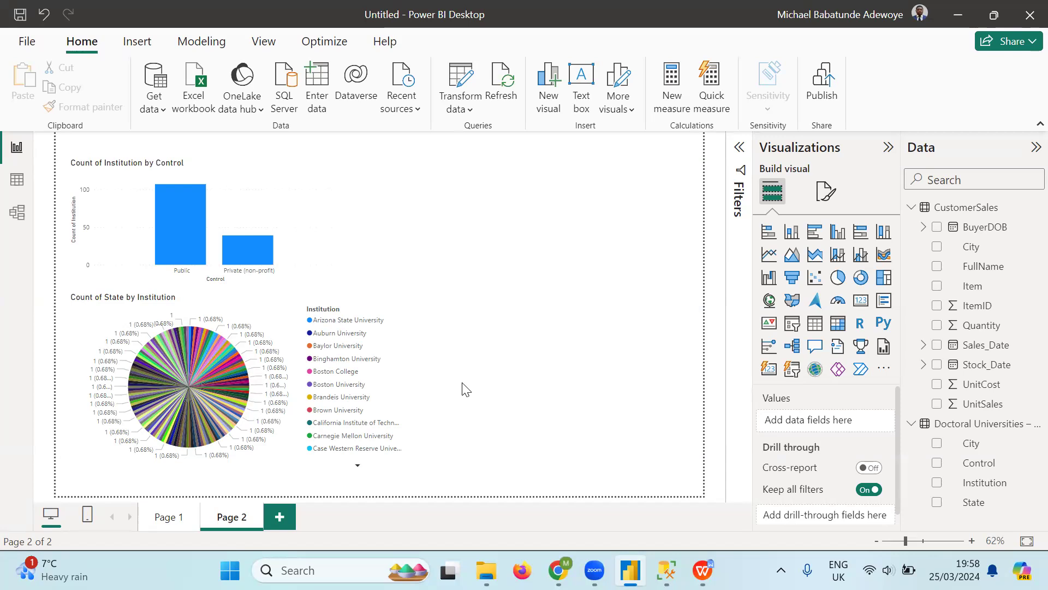
{"action": "left_click", "coordinate": [271, 203]}
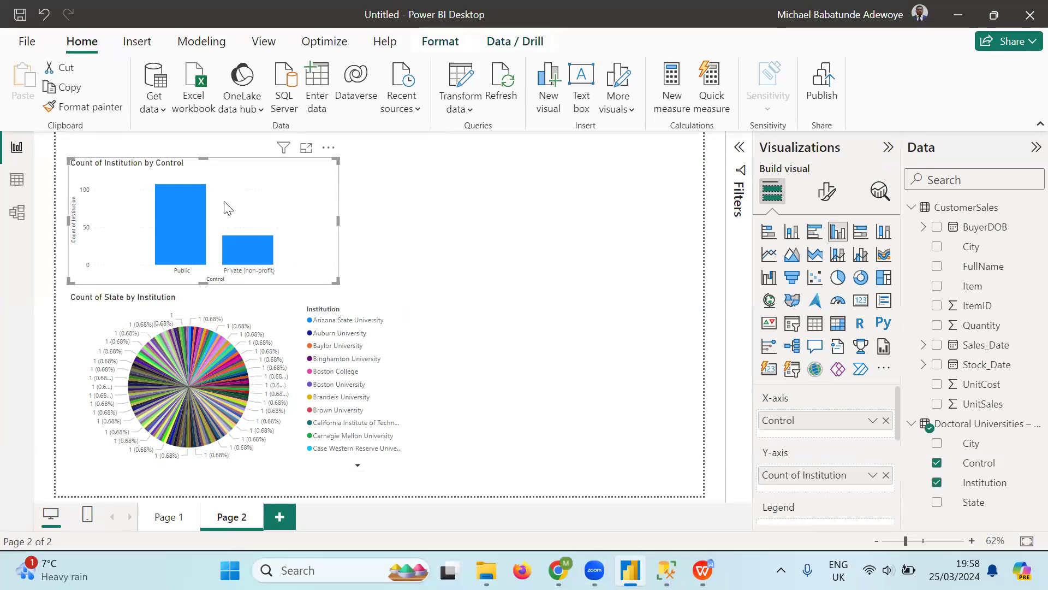
- Search the Count of Institution by Control column chart's formatting options for "label"
{"action": "left_click", "coordinate": [826, 191]}
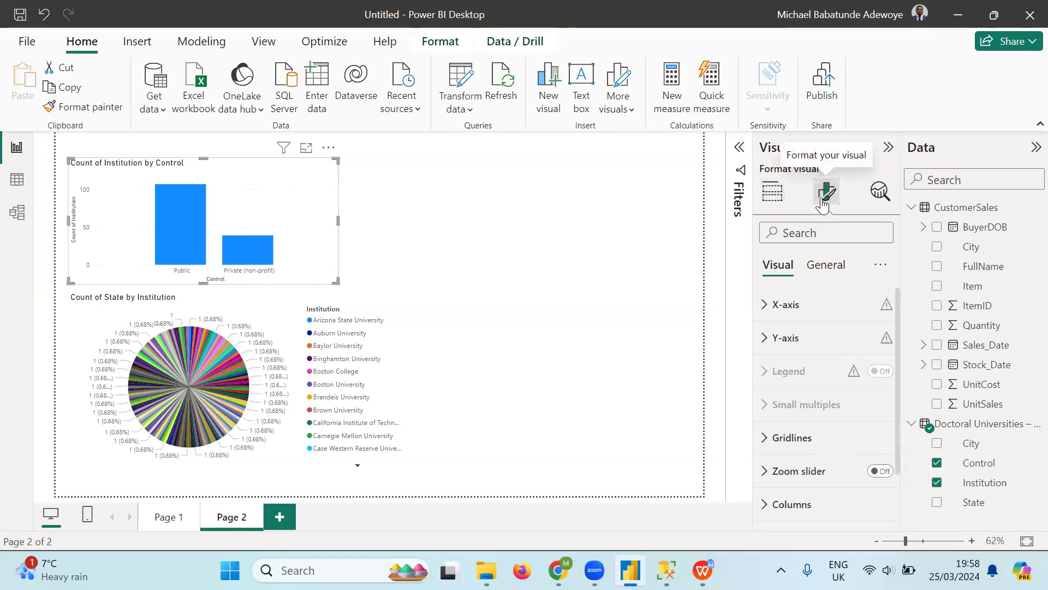
{"action": "left_click", "coordinate": [821, 232]}
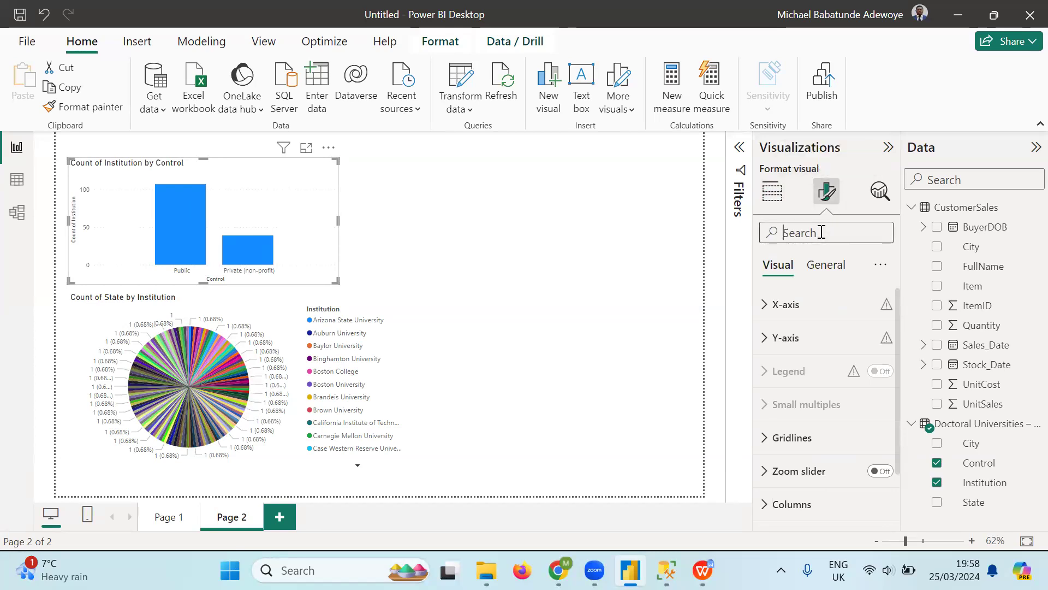
{"action": "type", "text": "label"}
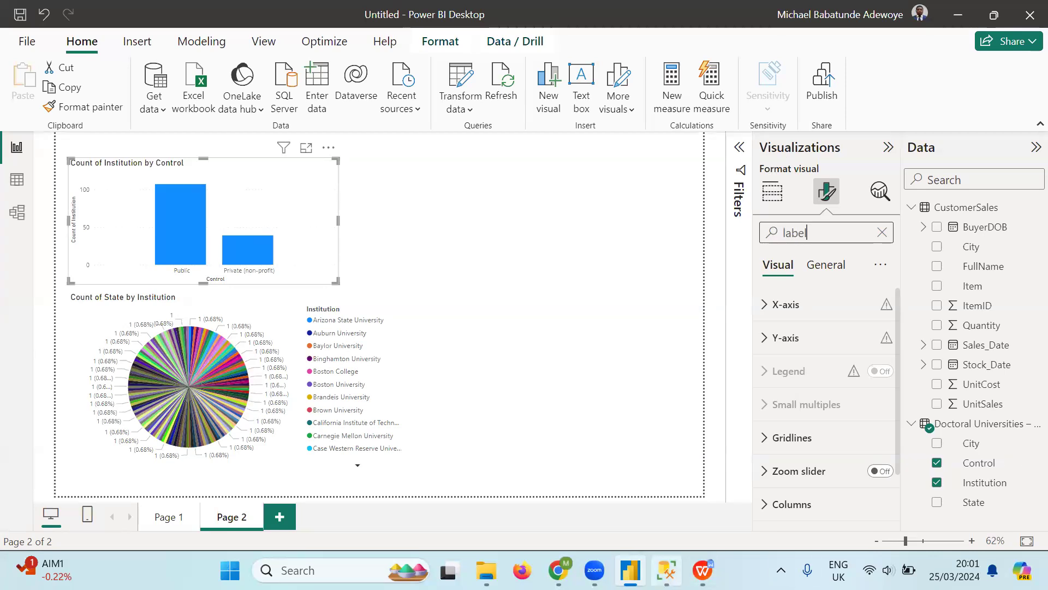
- Switch to SQL Server Management Studio and try to close its SQLQuery1.sql windows
{"action": "left_click", "coordinate": [666, 570]}
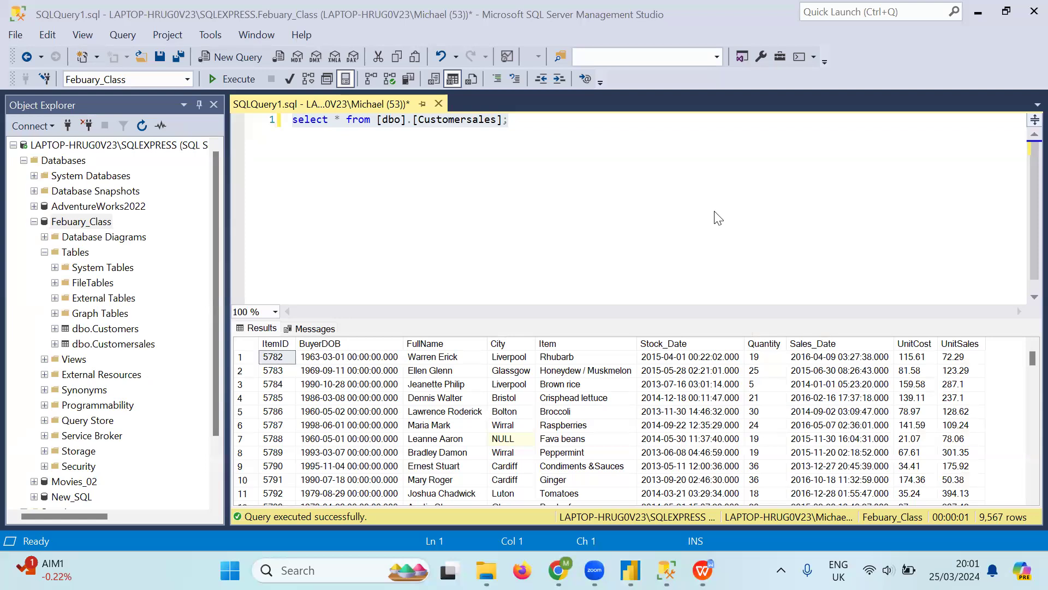
{"action": "left_click", "coordinate": [1025, 12]}
{"action": "mouse_move", "coordinate": [666, 570]}
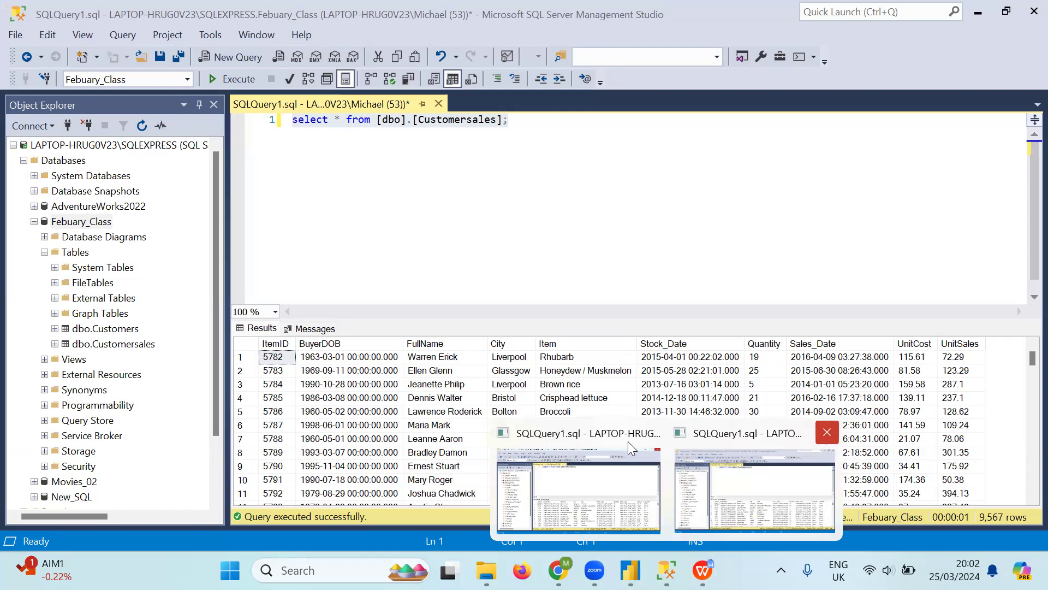
{"action": "left_click", "coordinate": [653, 452]}
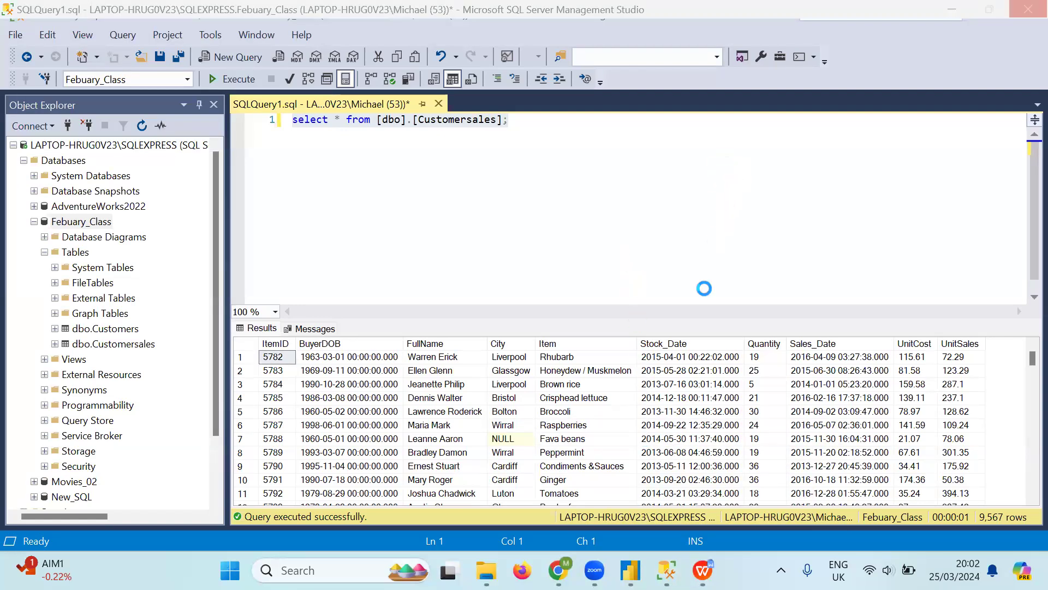
- Switch to Power BI Notes.docx in WPS Office and select the zoomcharts.com link about Power BI chart types
{"action": "left_click", "coordinate": [630, 571]}
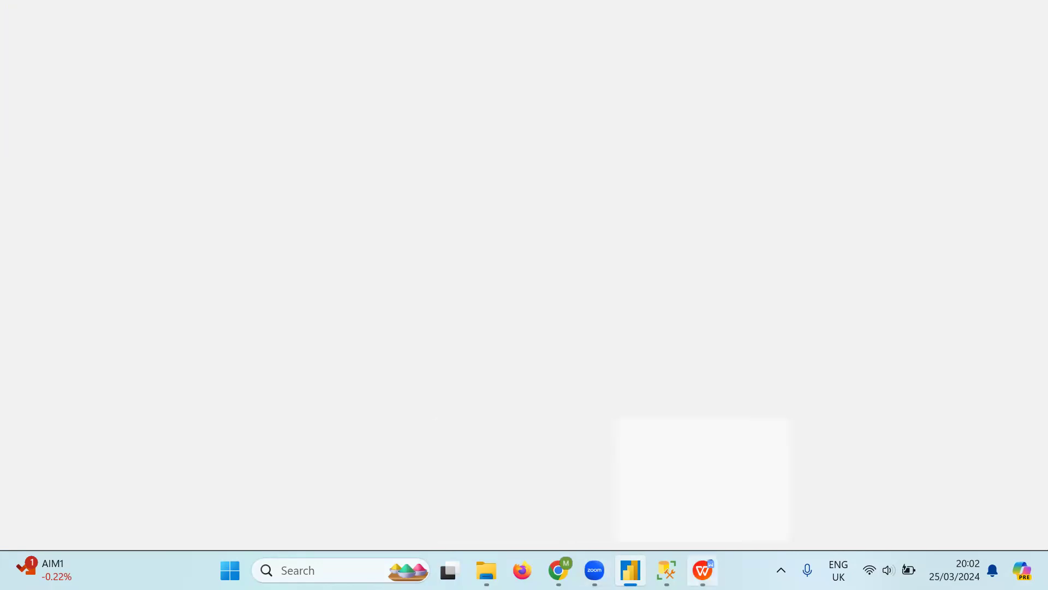
{"action": "left_click", "coordinate": [698, 569]}
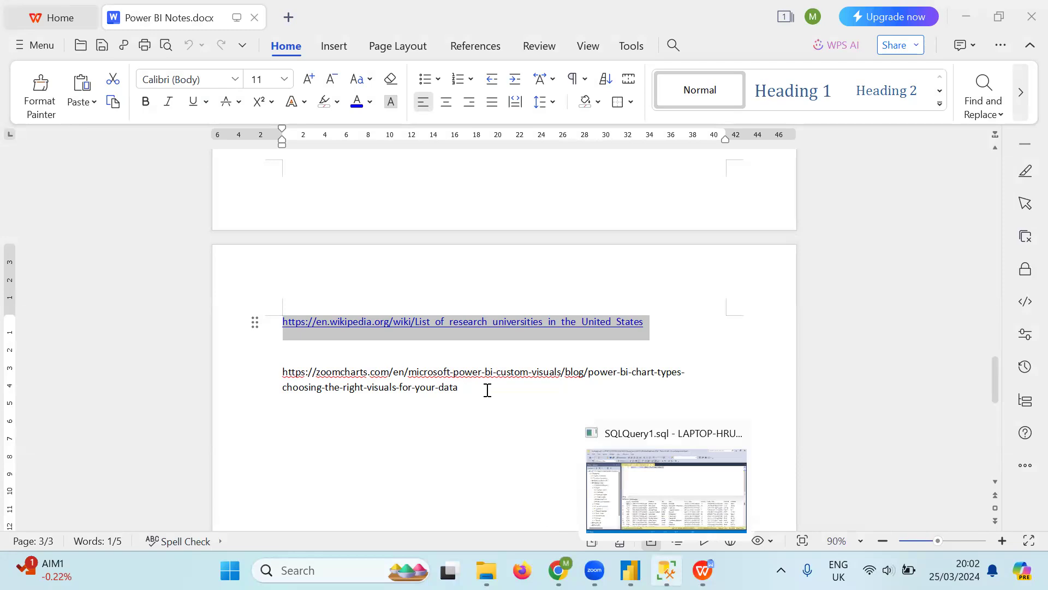
{"action": "triple_click", "coordinate": [277, 372]}
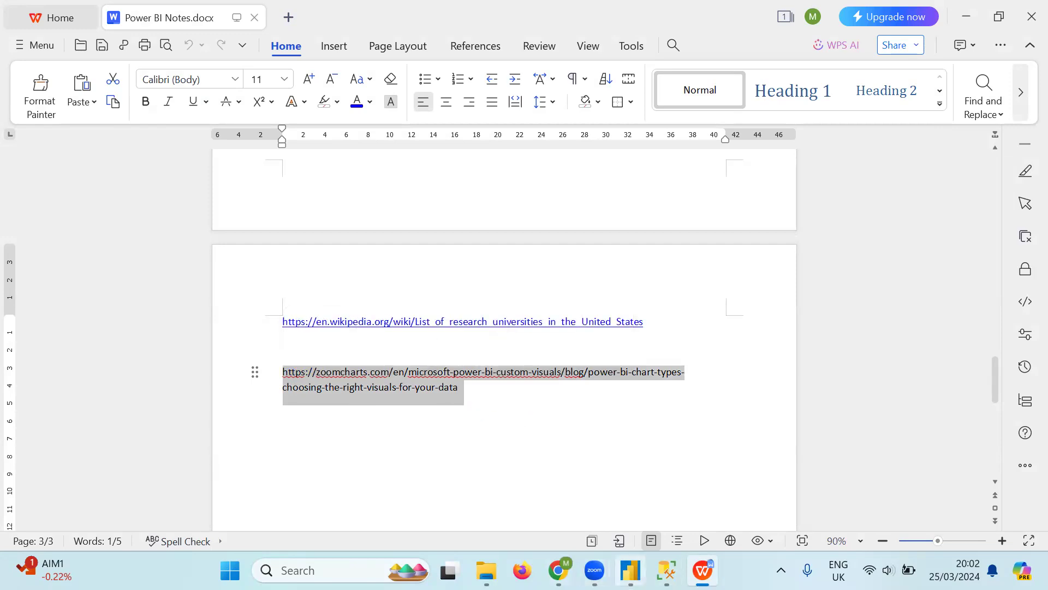
{"action": "mouse_move", "coordinate": [630, 570]}
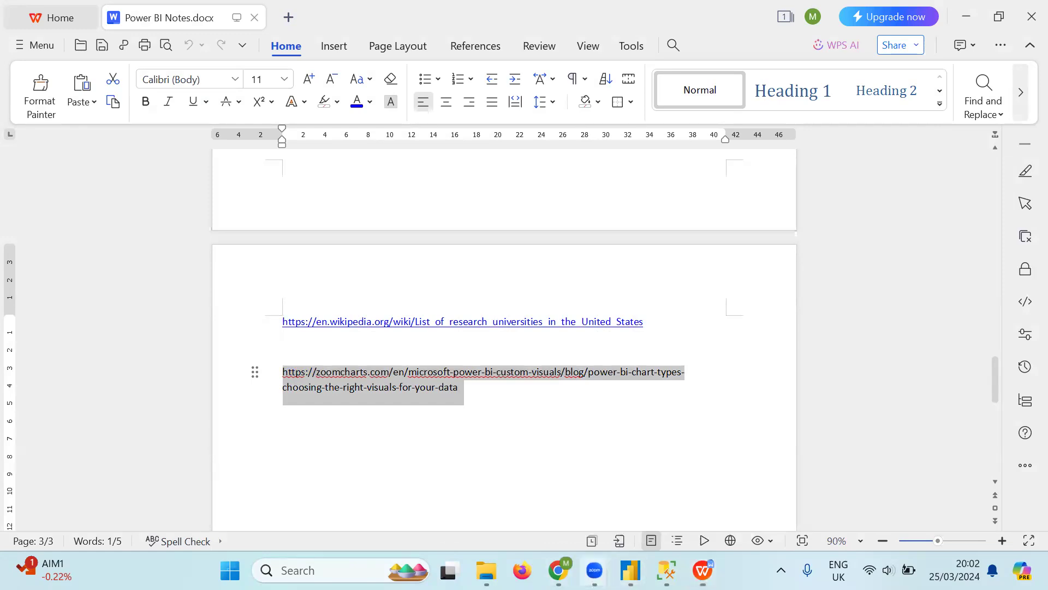
{"action": "mouse_move", "coordinate": [594, 570]}
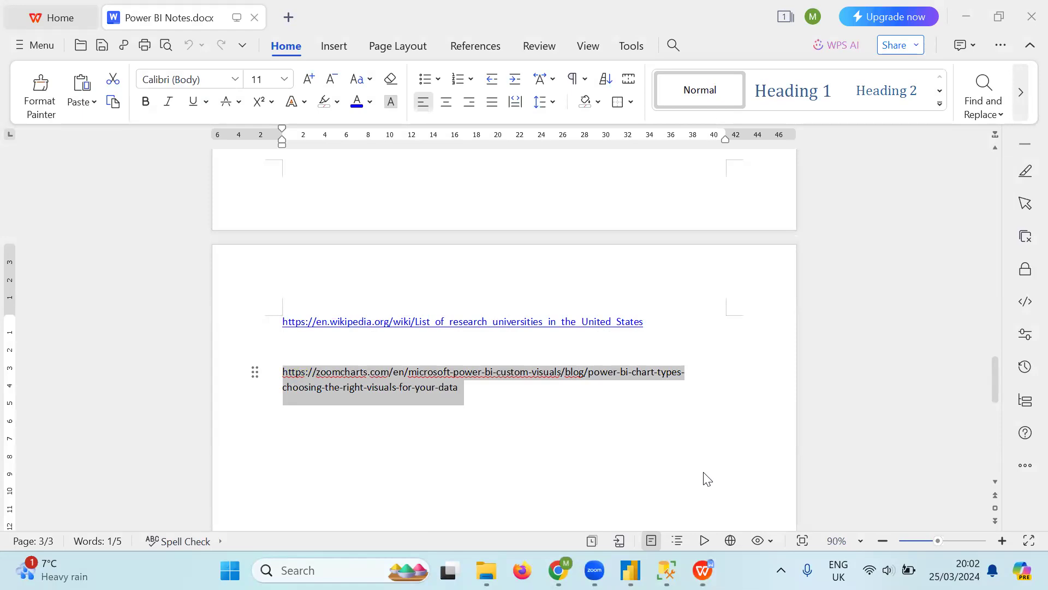
{"action": "mouse_move", "coordinate": [558, 570]}
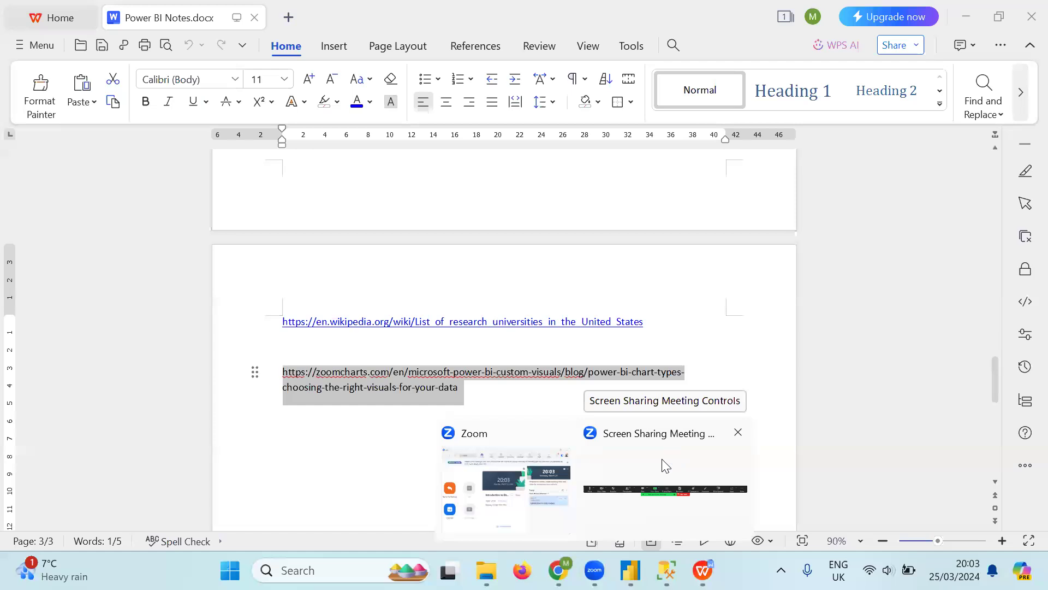
- Close the unresponsive SSMS 19 program and return to the notes document
{"action": "mouse_move", "coordinate": [703, 570]}
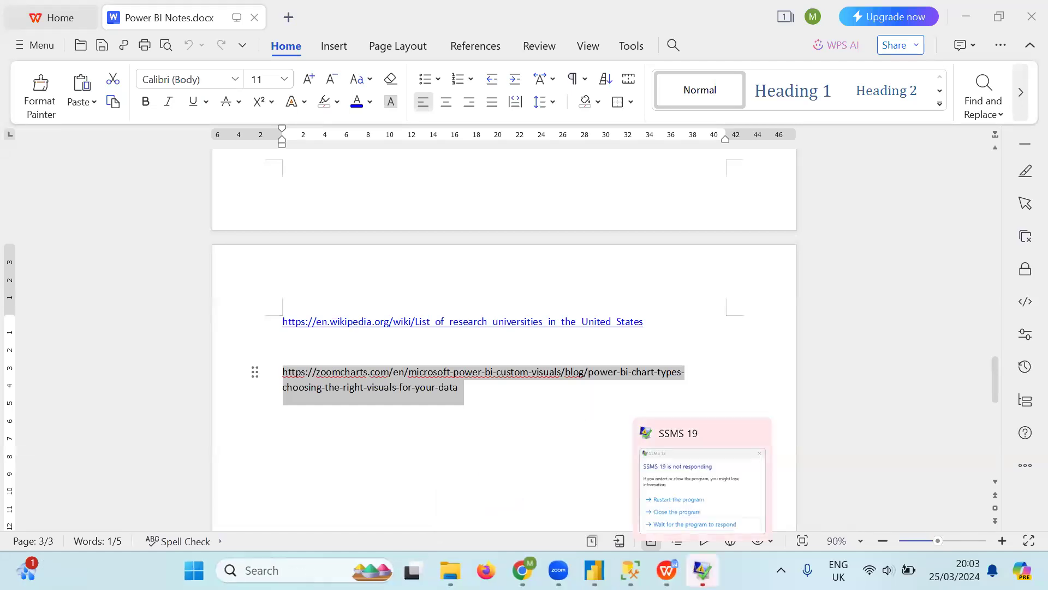
{"action": "left_click", "coordinate": [702, 480]}
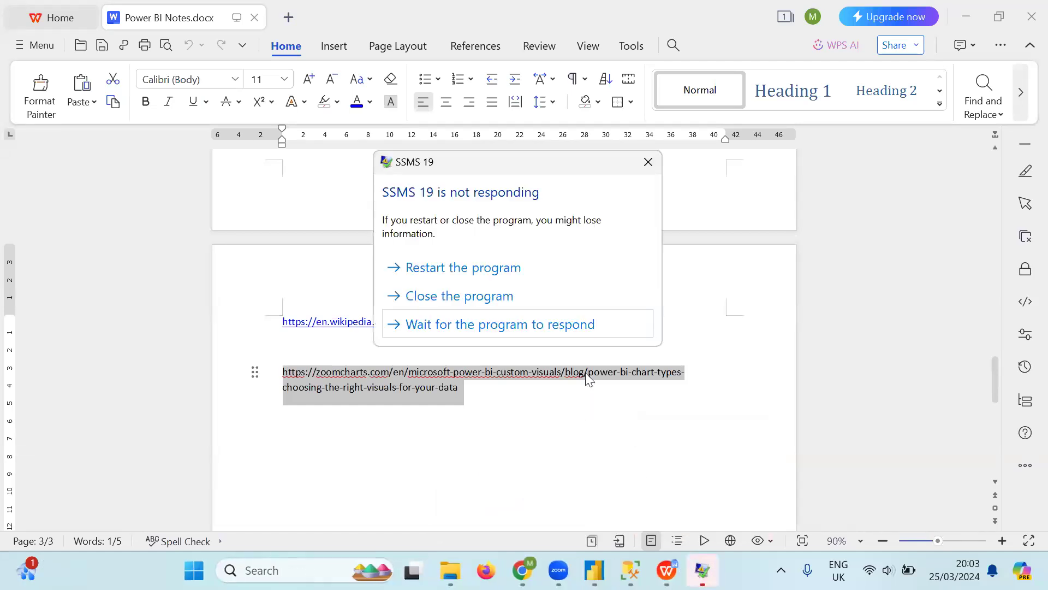
{"action": "left_click", "coordinate": [491, 297]}
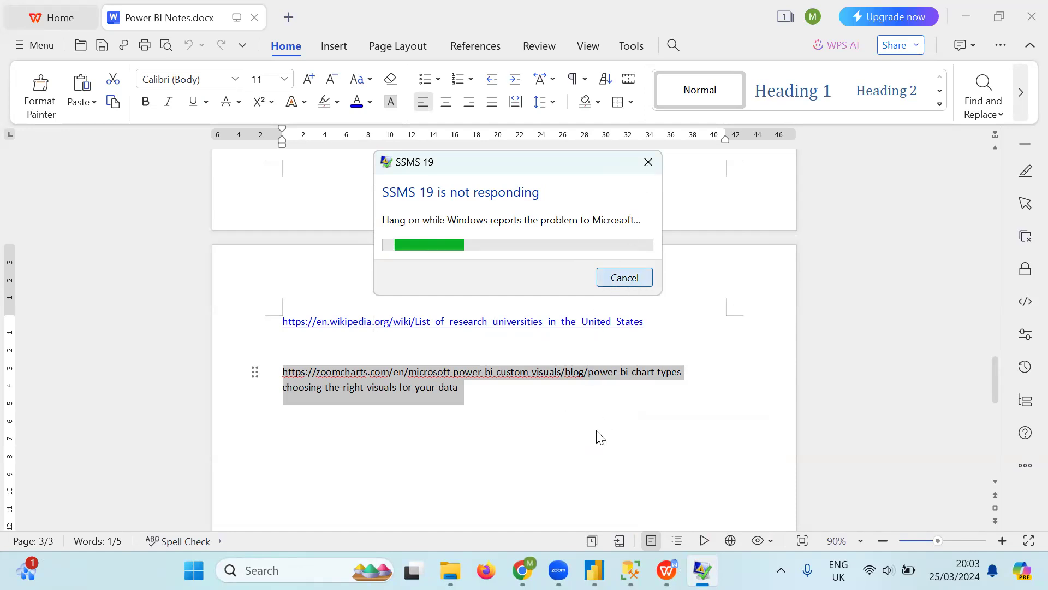
{"action": "left_click", "coordinate": [582, 439]}
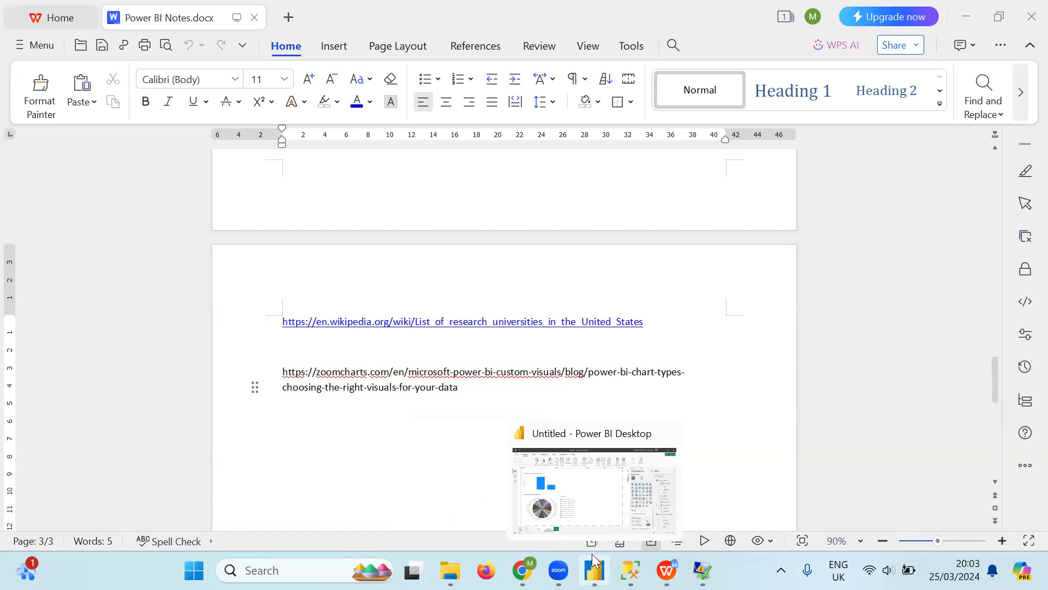
- Switch to Chrome and select the address of the Wikipedia list of research universities in the United States
{"action": "left_click", "coordinate": [594, 570]}
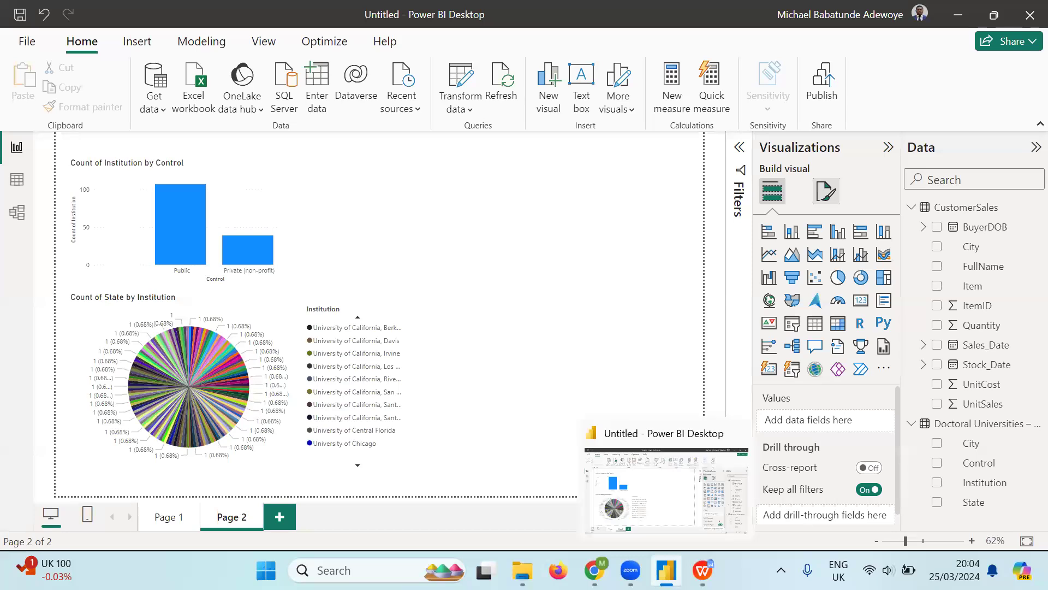
{"action": "left_click", "coordinate": [666, 571]}
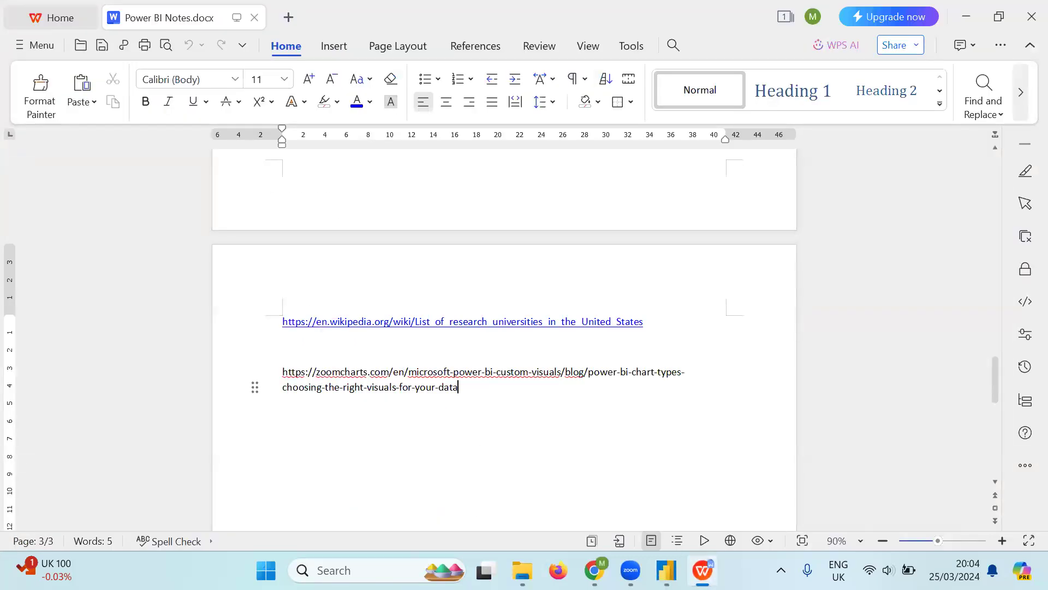
{"action": "left_click", "coordinate": [703, 571]}
{"action": "mouse_move", "coordinate": [702, 570]}
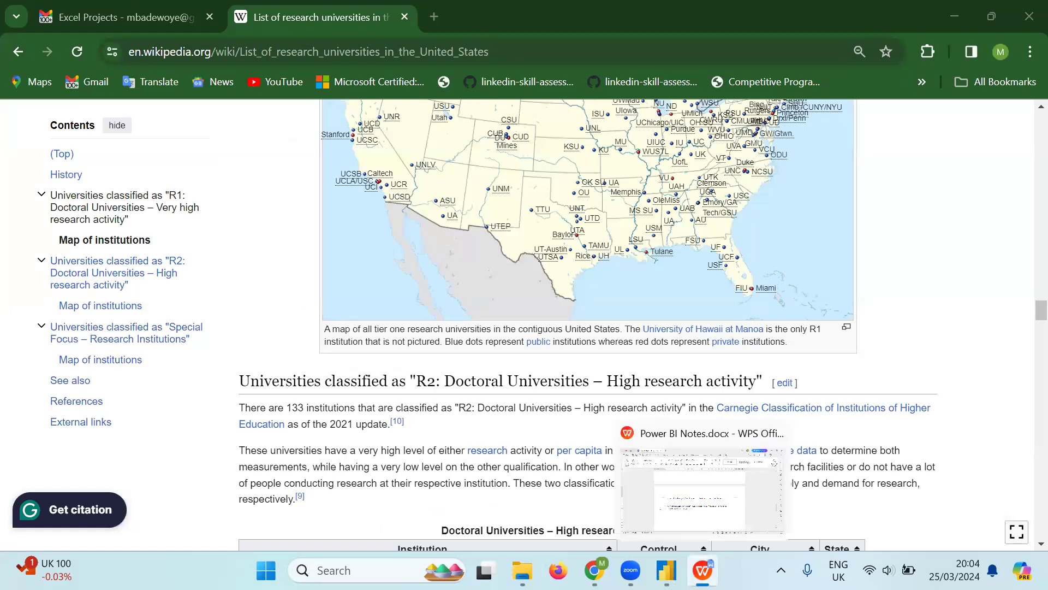
{"action": "left_click", "coordinate": [508, 52]}
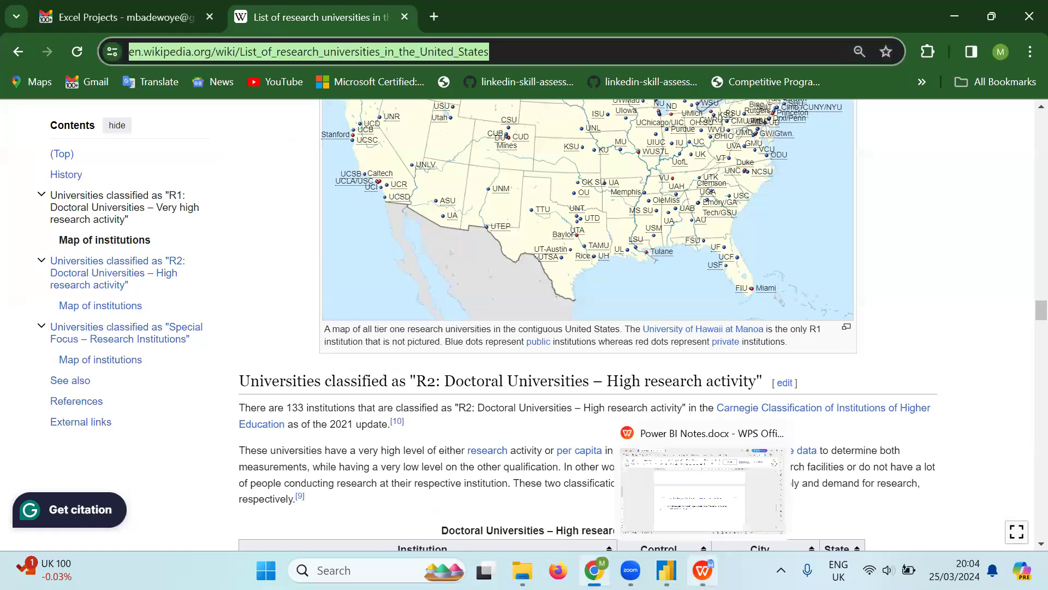
- Switch back to Power BI Notes.docx and copy the picture under the Power BI Charts heading
{"action": "left_click", "coordinate": [703, 571]}
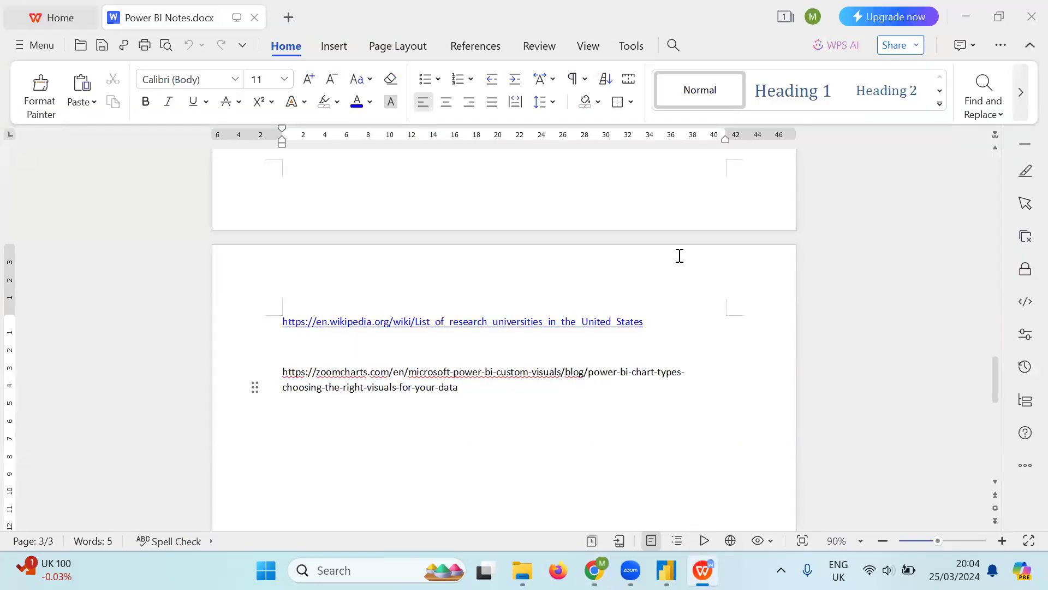
{"action": "scroll", "coordinate": [609, 365], "scroll_direction": "up", "scroll_amount": 1}
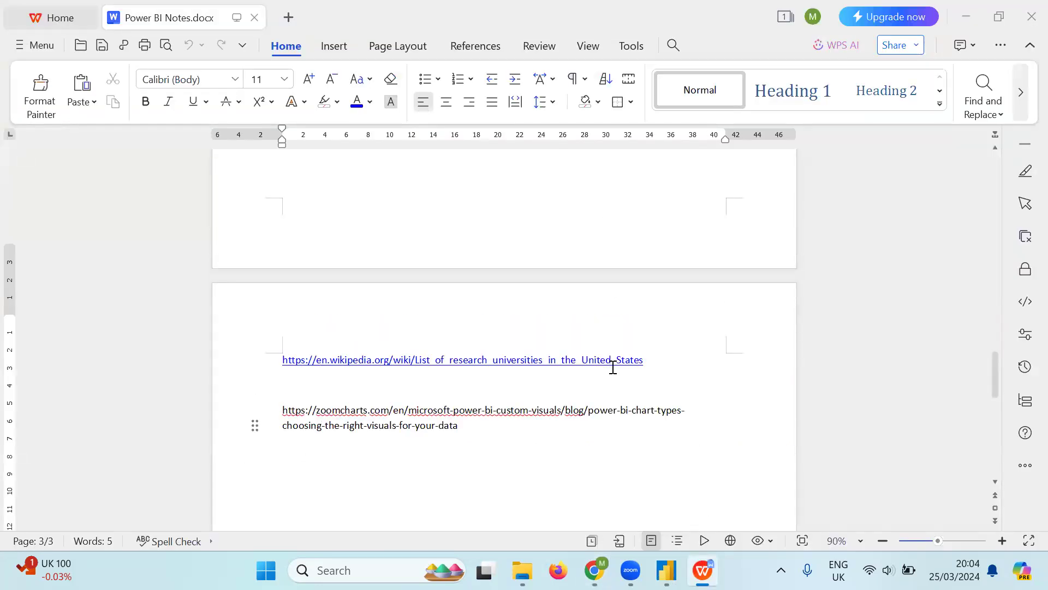
{"action": "scroll", "coordinate": [607, 327], "scroll_direction": "up", "scroll_amount": 5}
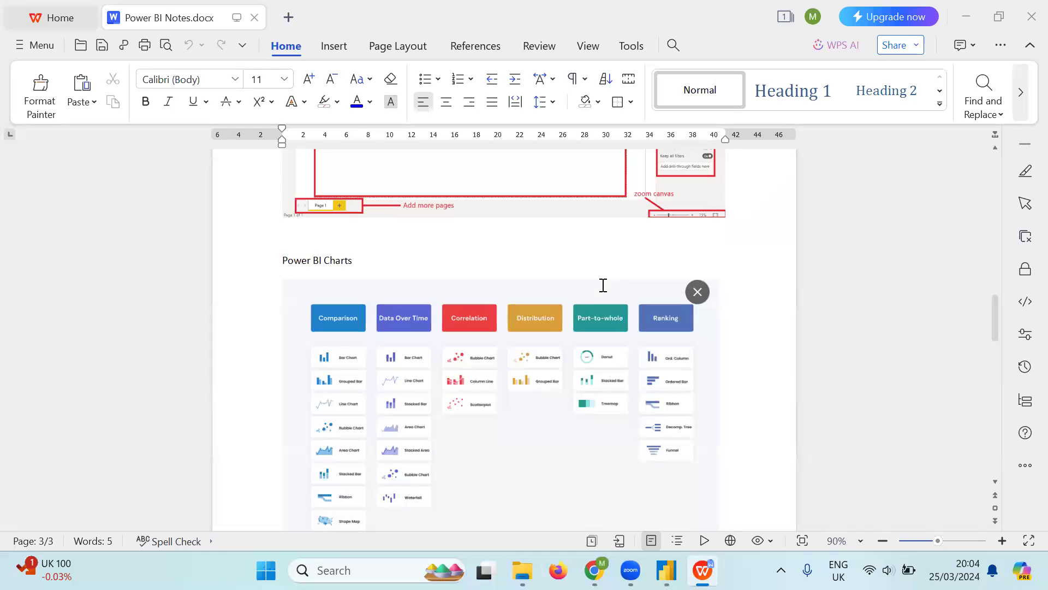
{"action": "left_click", "coordinate": [552, 386]}
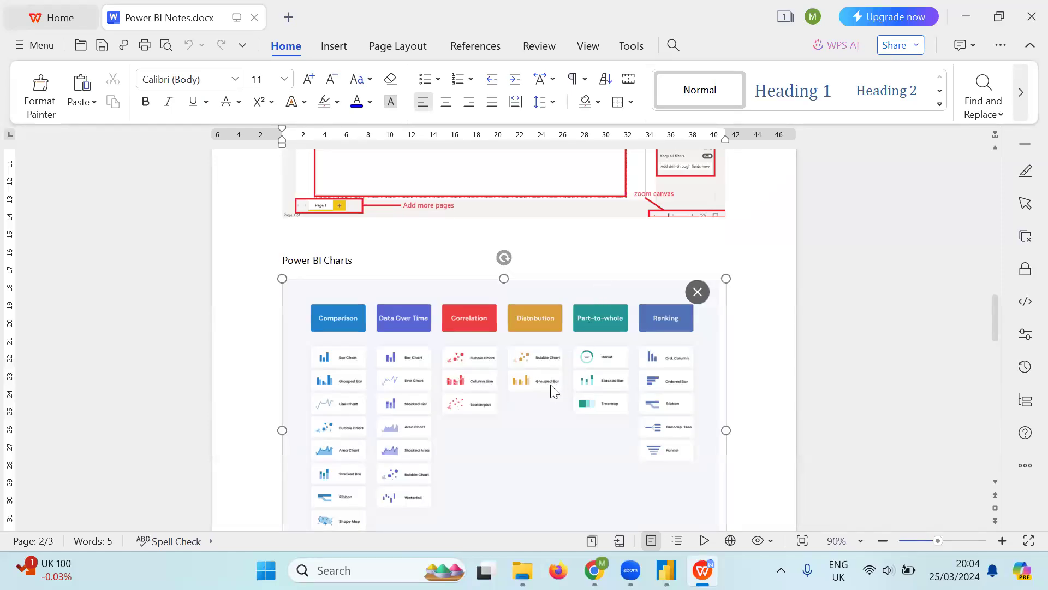
{"action": "right_click", "coordinate": [551, 384]}
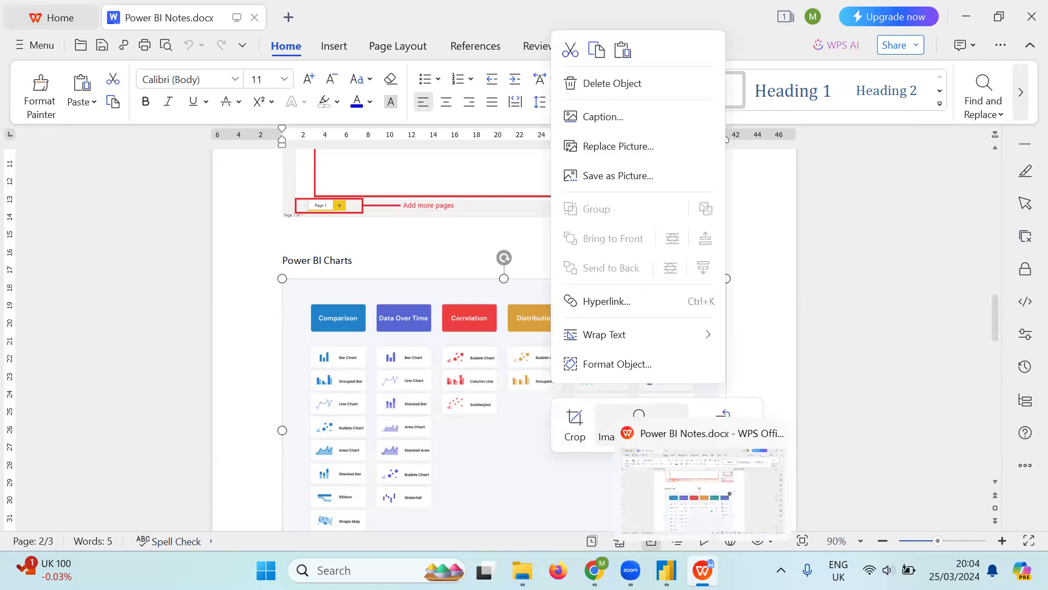
{"action": "left_click", "coordinate": [597, 51]}
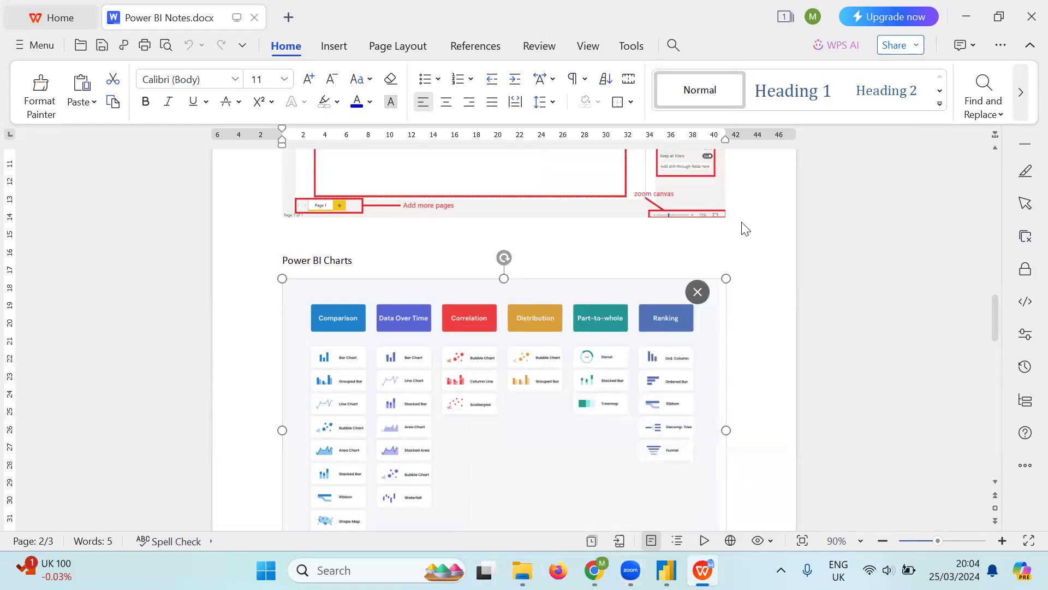
- Examine the Power BI Charts picture at 150% zoom, reading the chart types under each category from Comparison to Ranking
{"action": "left_click", "coordinate": [412, 278]}
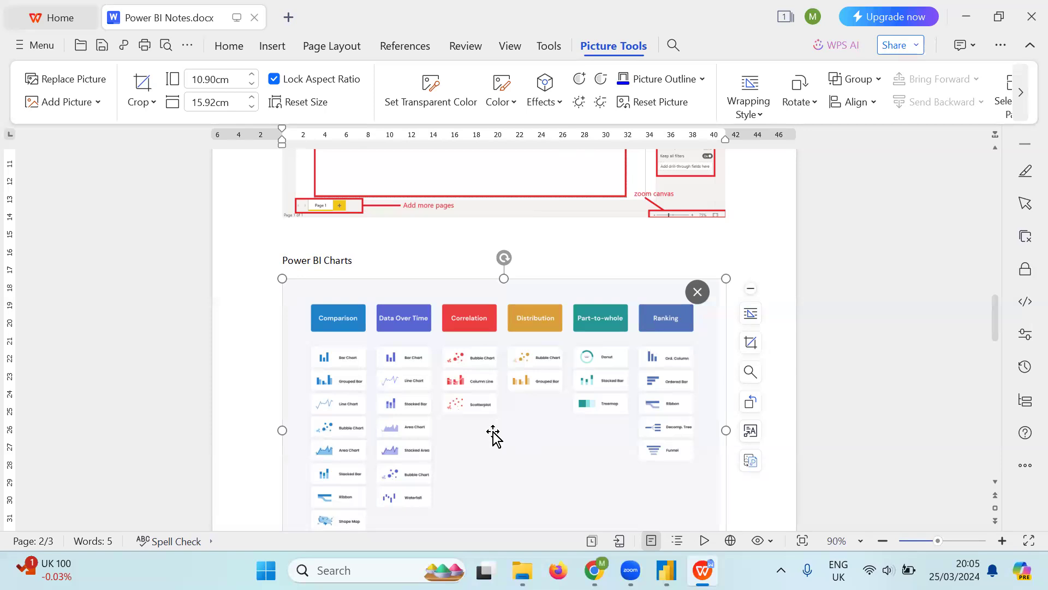
{"action": "left_click", "coordinate": [1003, 540]}
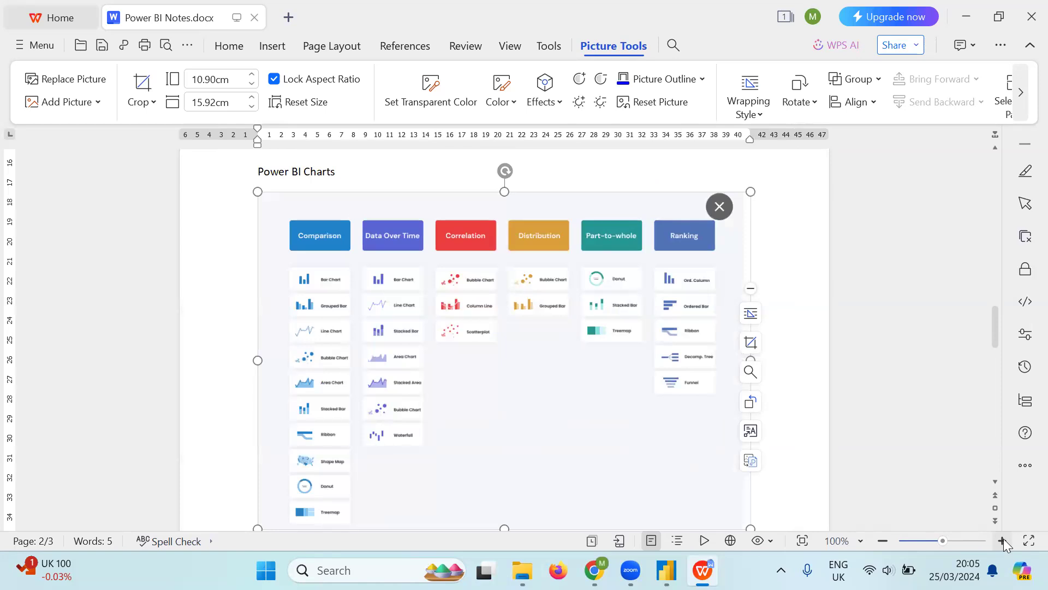
{"action": "left_click", "coordinate": [1003, 541]}
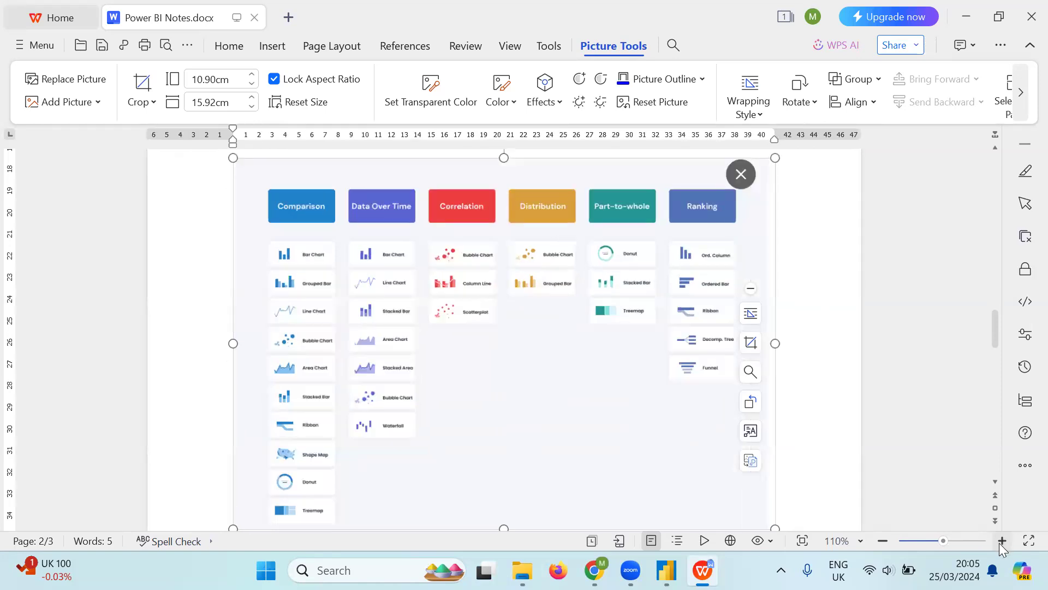
{"action": "left_click", "coordinate": [1001, 540]}
{"action": "left_click", "coordinate": [1002, 540]}
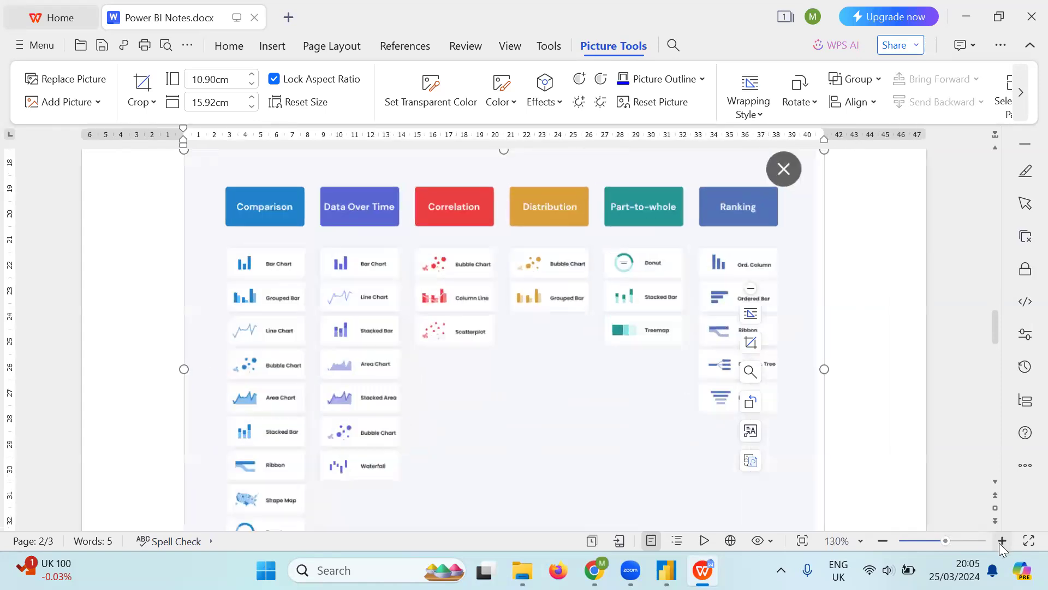
{"action": "scroll", "coordinate": [428, 391], "scroll_direction": "up", "scroll_amount": 2}
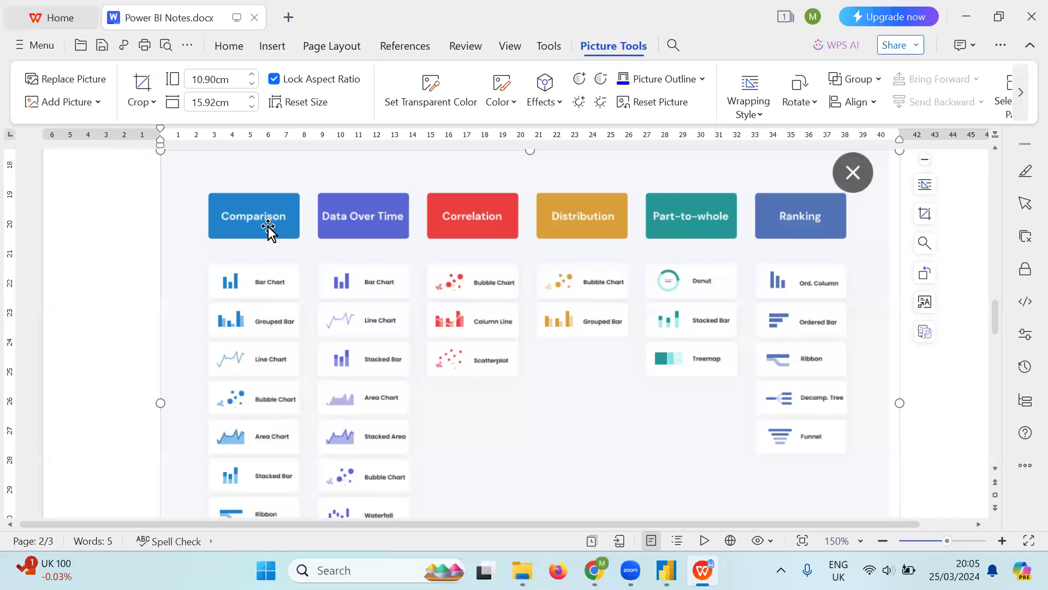
{"action": "scroll", "coordinate": [258, 286], "scroll_direction": "down", "scroll_amount": 1}
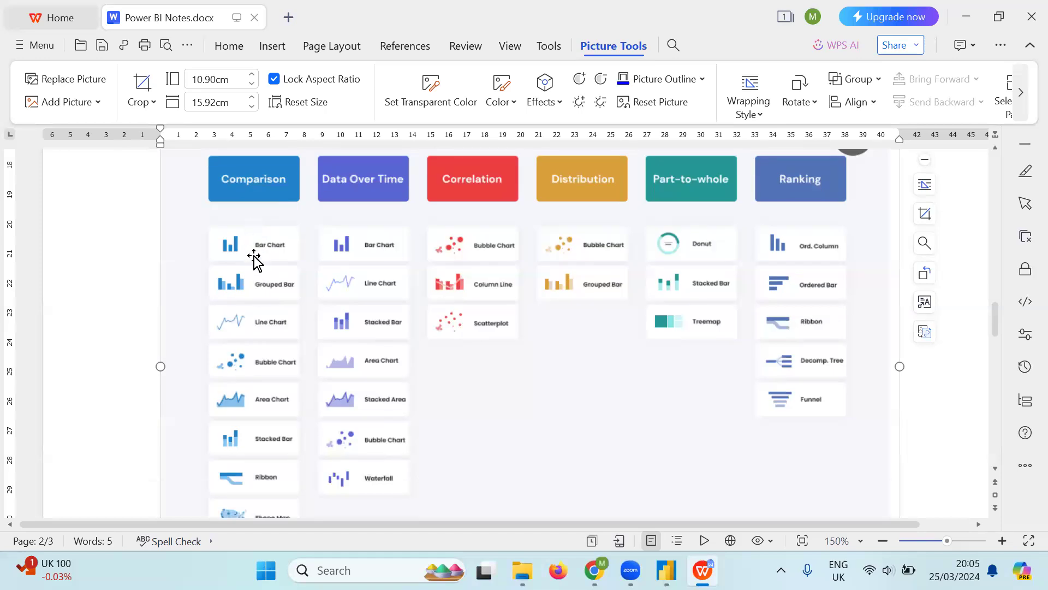
{"action": "scroll", "coordinate": [254, 338], "scroll_direction": "down", "scroll_amount": 1}
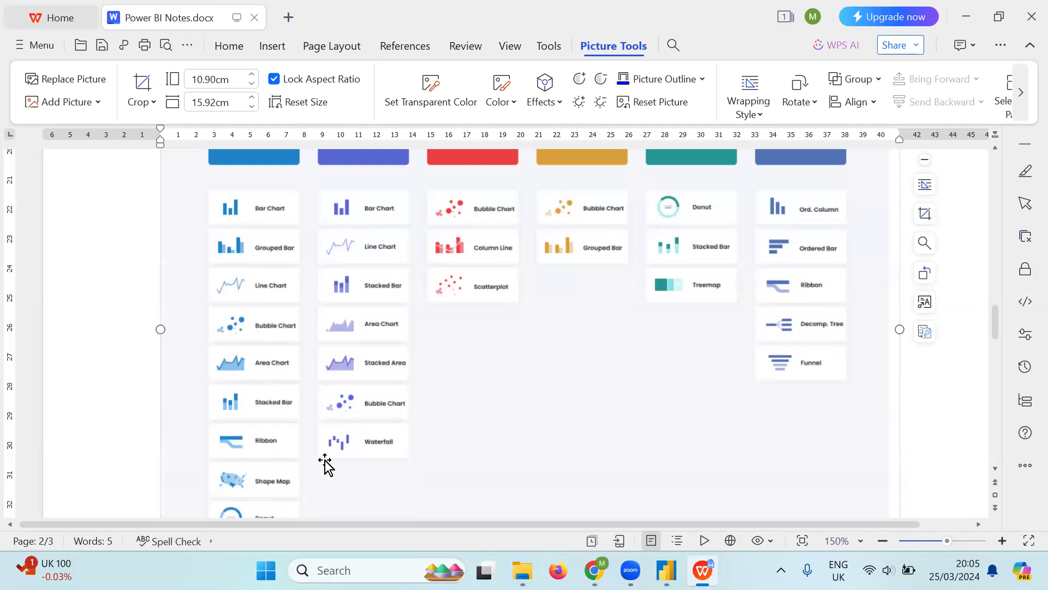
{"action": "scroll", "coordinate": [561, 467], "scroll_direction": "down", "scroll_amount": 1}
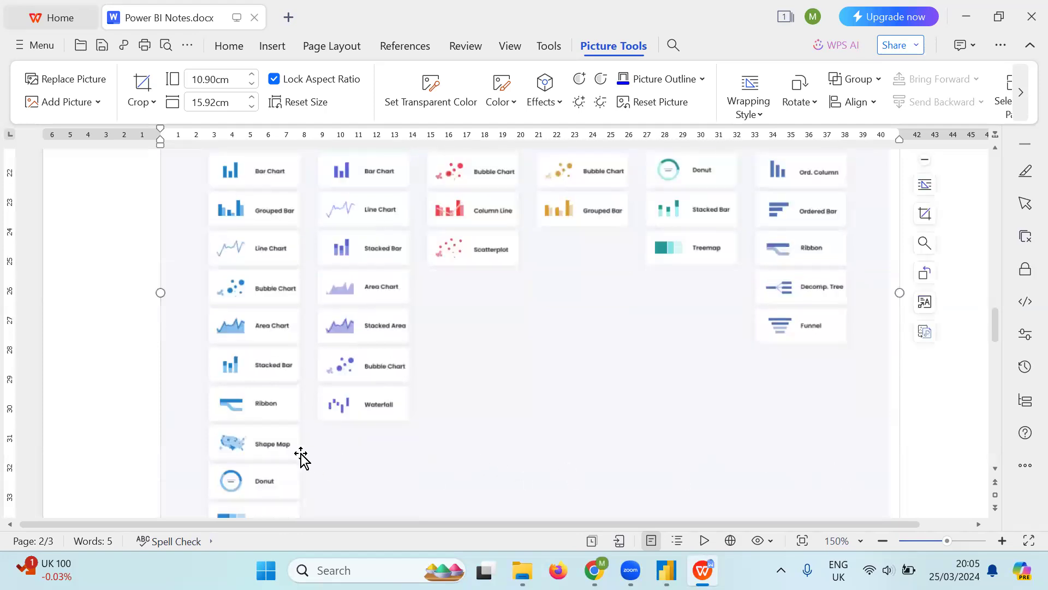
{"action": "scroll", "coordinate": [240, 475], "scroll_direction": "down", "scroll_amount": 2}
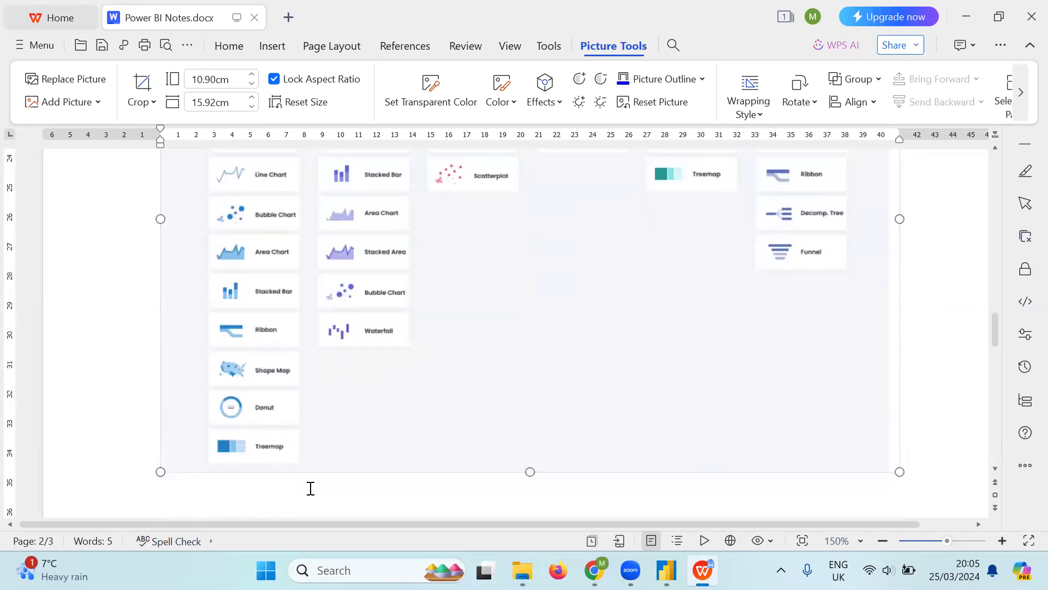
- Review the Power BI Charts picture again, comparing the chart types listed under Data Over Time, Correlation, Distribution, Part-to-whole and Ranking
{"action": "scroll", "coordinate": [363, 439], "scroll_direction": "up", "scroll_amount": 2}
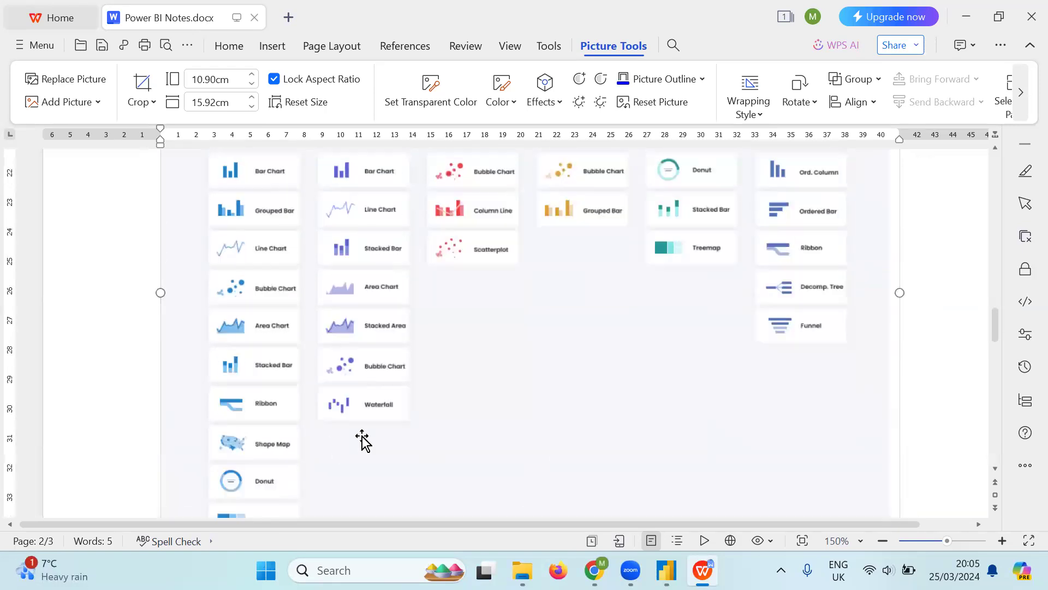
{"action": "scroll", "coordinate": [363, 440], "scroll_direction": "up", "scroll_amount": 1}
{"action": "scroll", "coordinate": [363, 440], "scroll_direction": "up", "scroll_amount": 2}
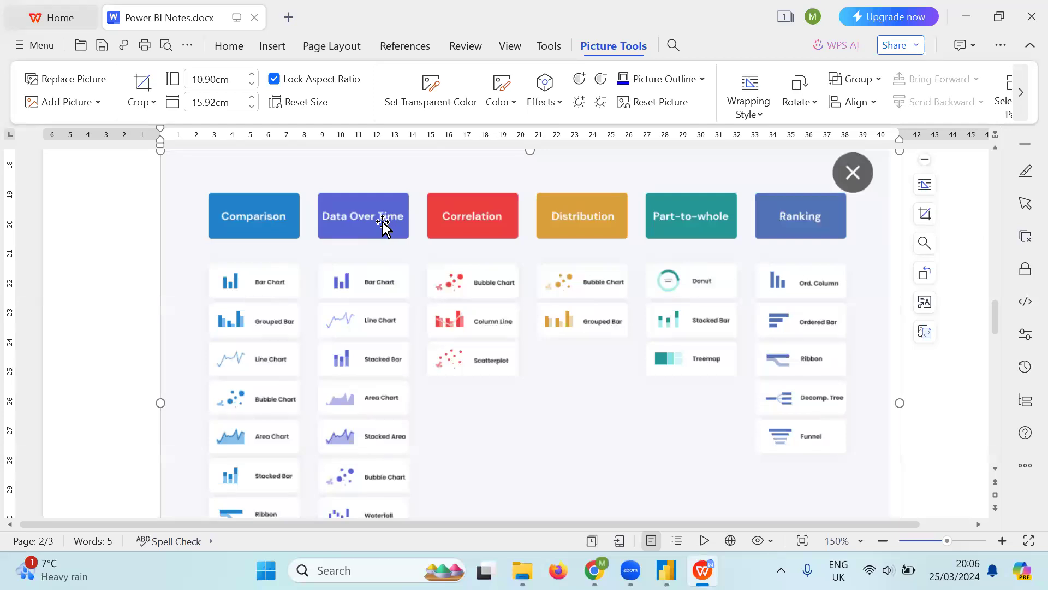
{"action": "scroll", "coordinate": [375, 343], "scroll_direction": "down", "scroll_amount": 1}
{"action": "scroll", "coordinate": [375, 347], "scroll_direction": "down", "scroll_amount": 1}
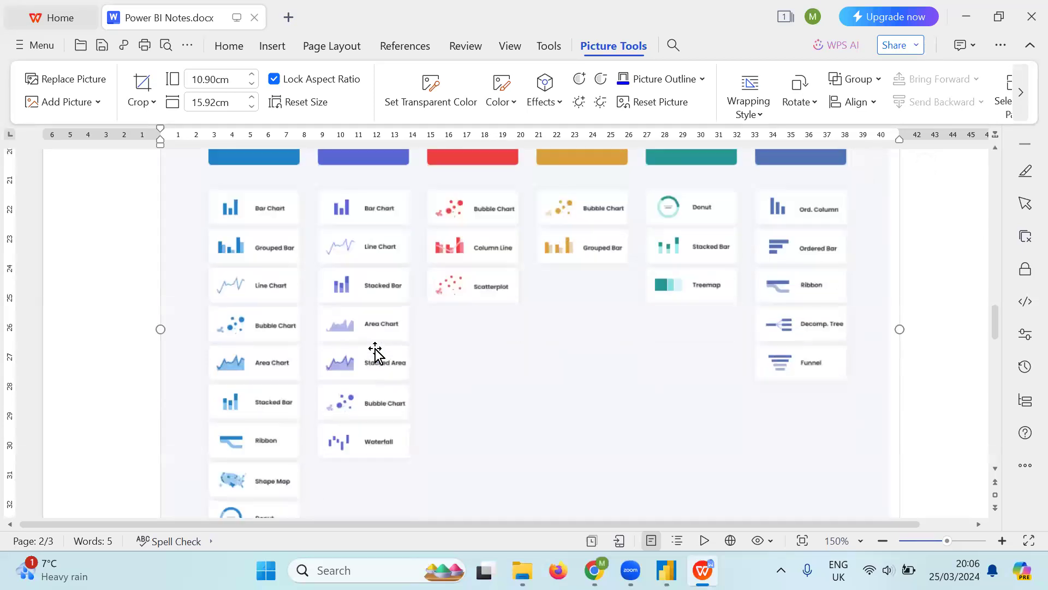
{"action": "scroll", "coordinate": [375, 399], "scroll_direction": "up", "scroll_amount": 1}
{"action": "scroll", "coordinate": [375, 399], "scroll_direction": "up", "scroll_amount": 2}
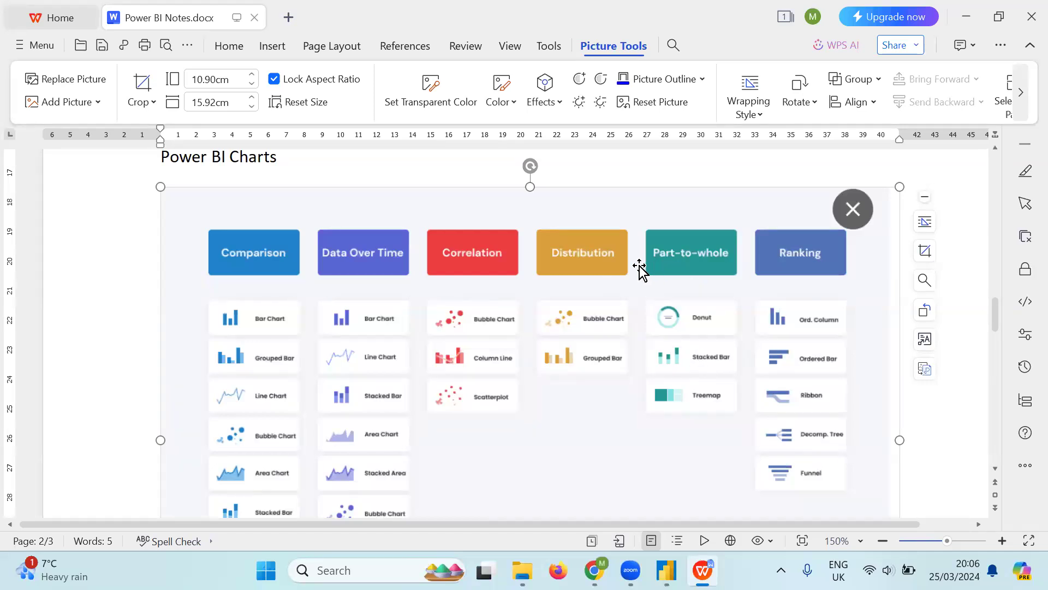
{"action": "scroll", "coordinate": [639, 267], "scroll_direction": "down", "scroll_amount": 2}
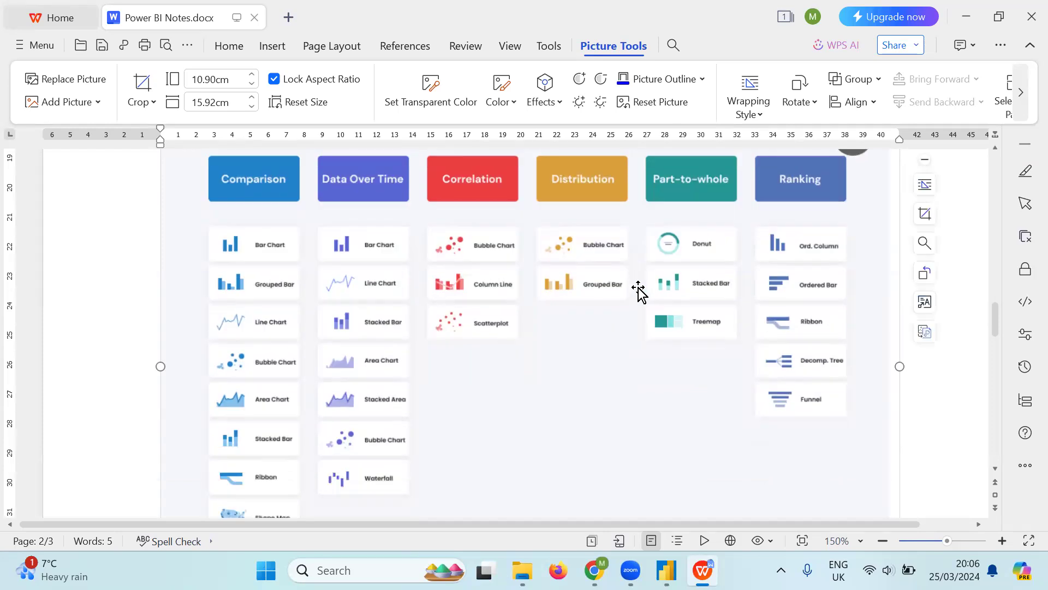
{"action": "scroll", "coordinate": [639, 289], "scroll_direction": "down", "scroll_amount": 2}
{"action": "scroll", "coordinate": [639, 289], "scroll_direction": "down", "scroll_amount": 1}
{"action": "scroll", "coordinate": [638, 292], "scroll_direction": "down", "scroll_amount": 1}
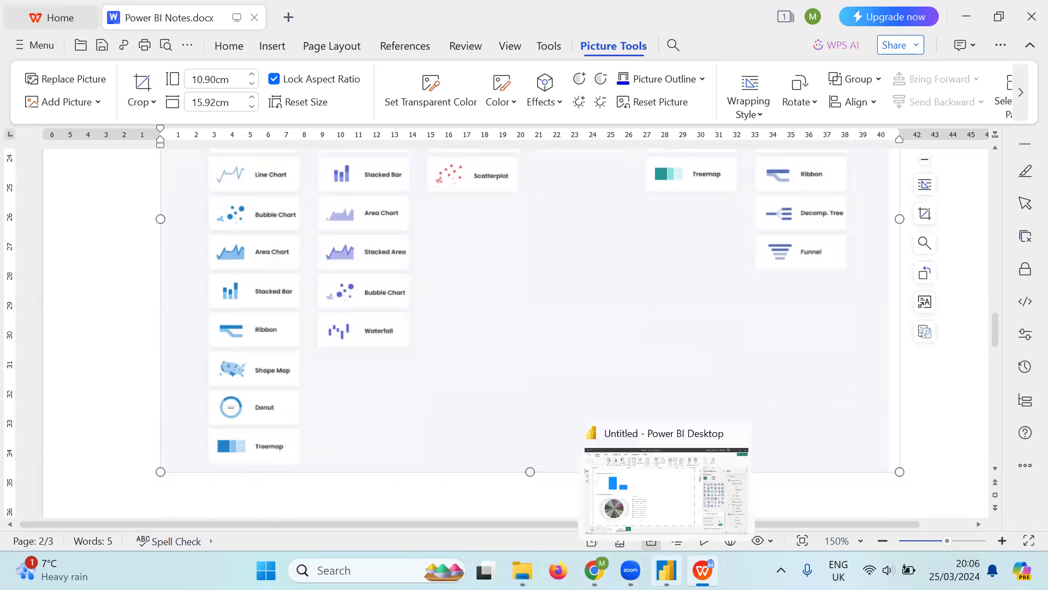
- Switch to Power BI Desktop and select the Count of Institution by Control column chart on Page 2
{"action": "left_click", "coordinate": [666, 570]}
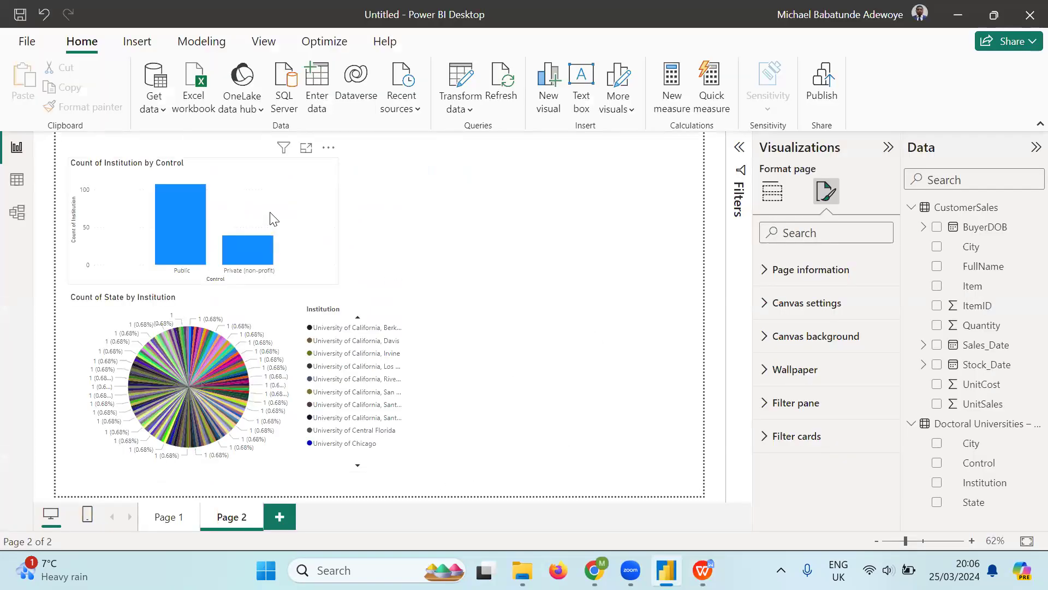
{"action": "left_click", "coordinate": [273, 219]}
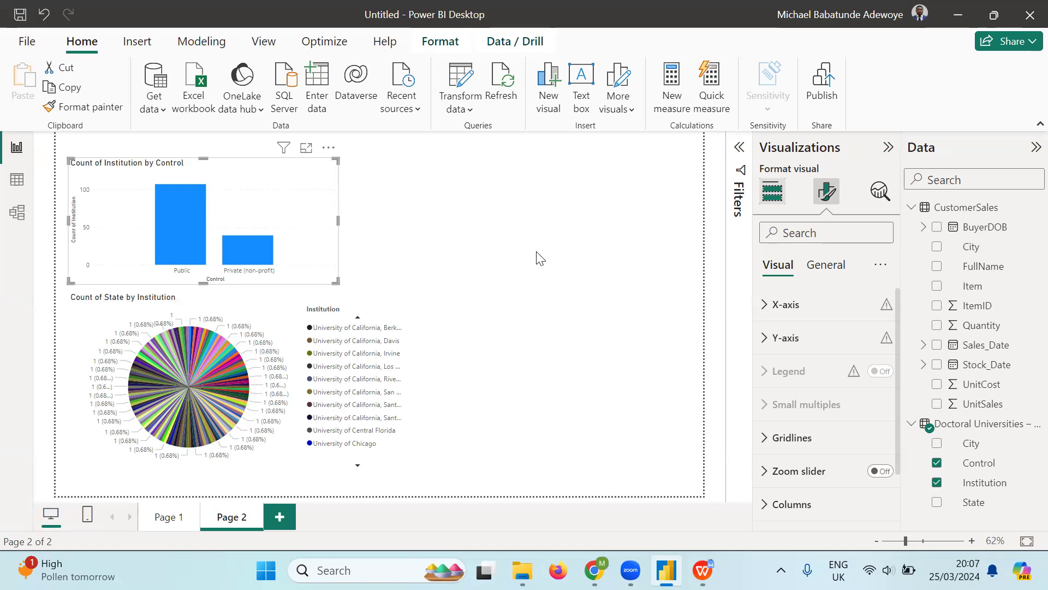
- Check the chart categories in Power BI Notes.docx once more, and return to the Power BI Desktop report with no visual selected
{"action": "left_click", "coordinate": [703, 569]}
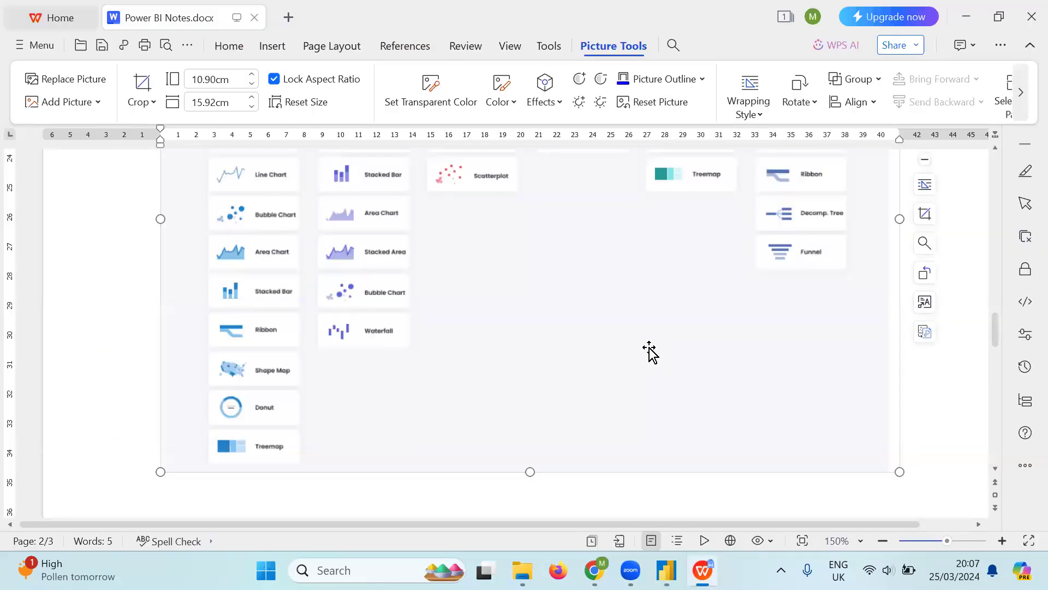
{"action": "scroll", "coordinate": [649, 352], "scroll_direction": "up", "scroll_amount": 3}
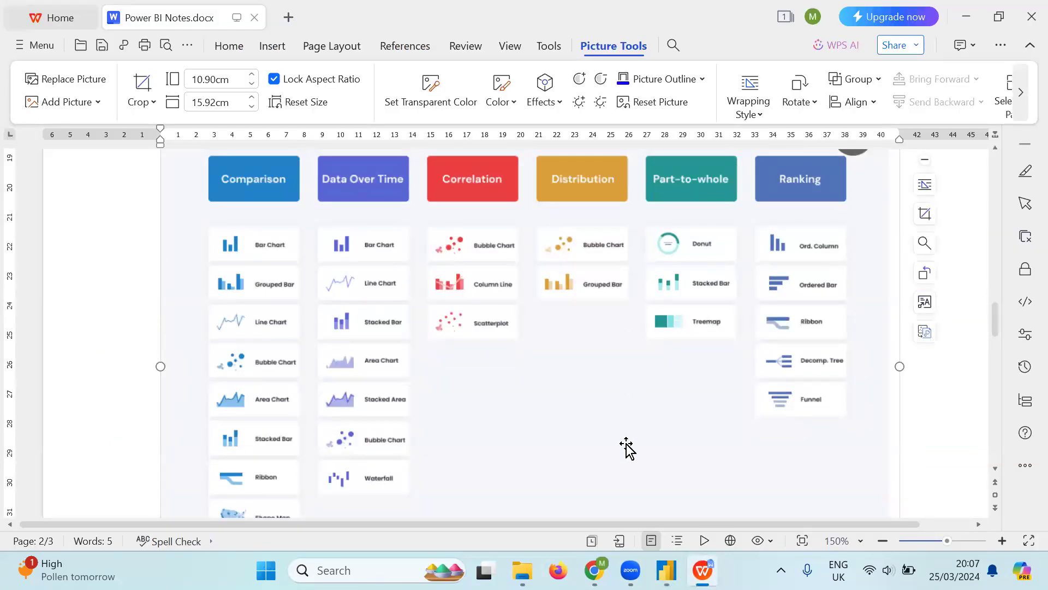
{"action": "left_click", "coordinate": [667, 570]}
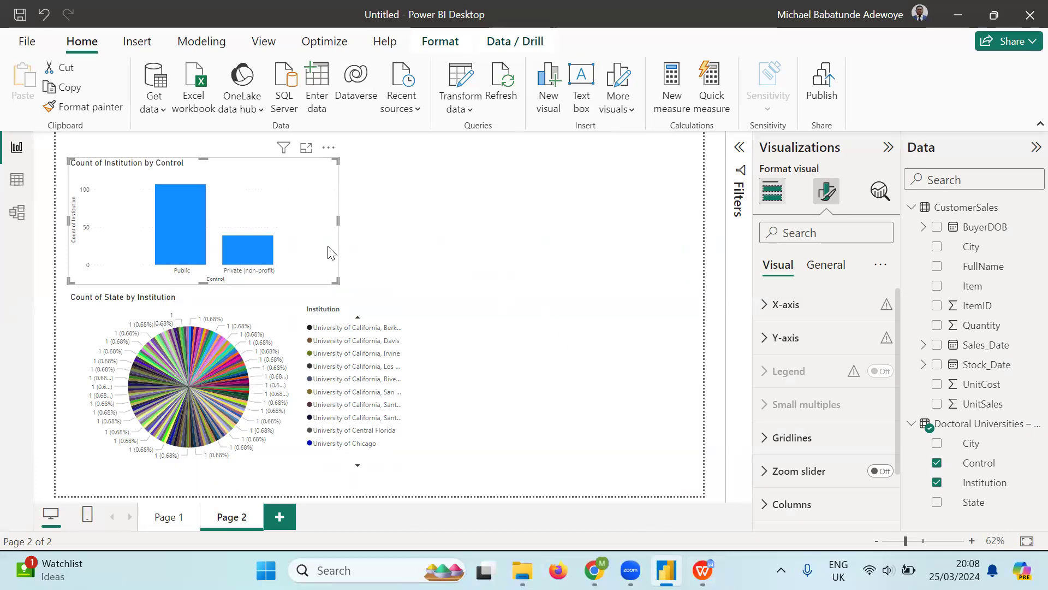
{"action": "left_click", "coordinate": [644, 224]}
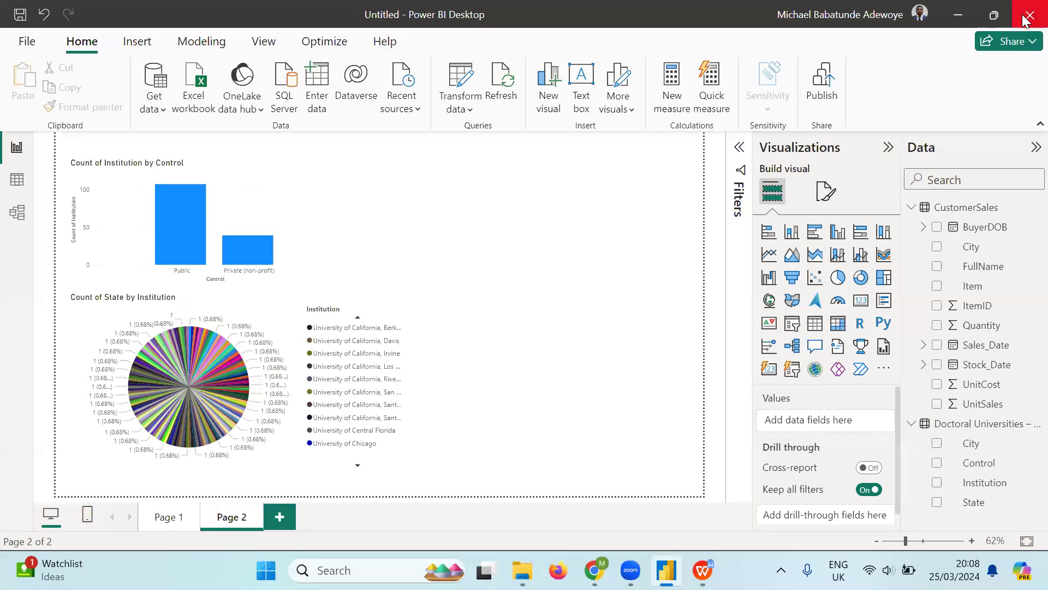